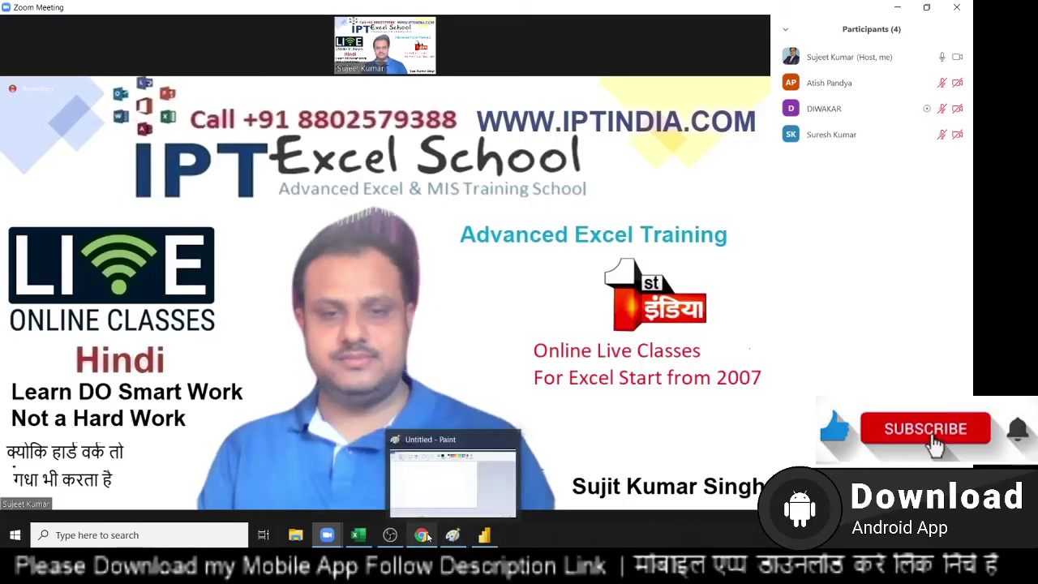
Start recording the Zoom meeting and hide the participants list
click(522, 501)
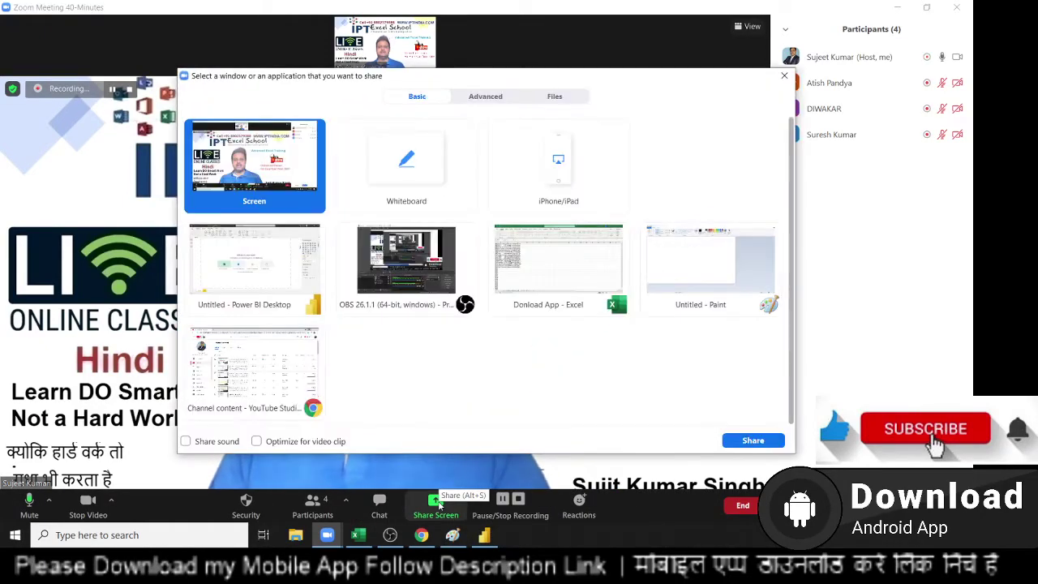
key(Escape)
click(313, 501)
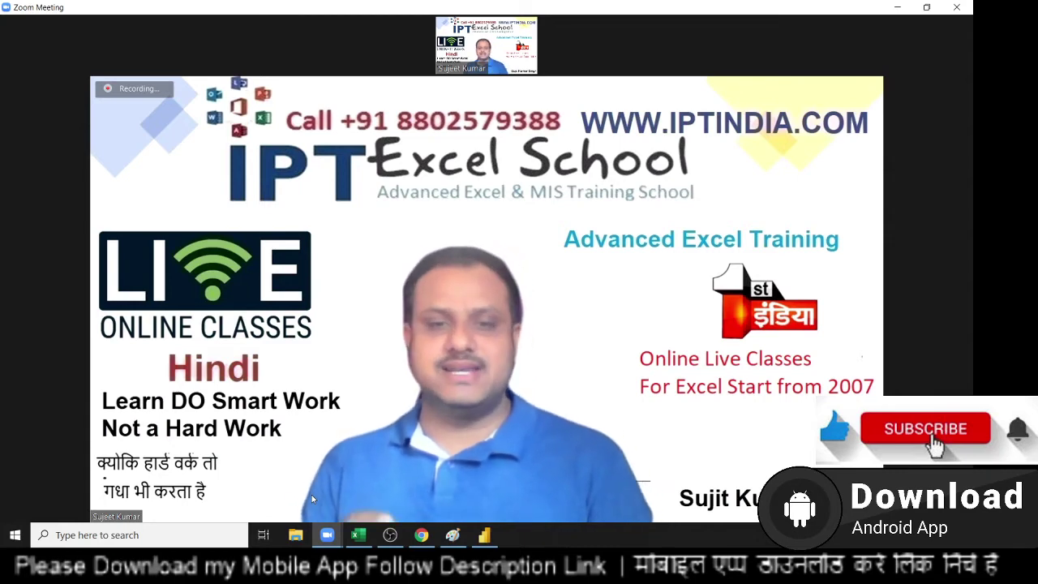
Share the whole screen with the meeting participants
mouse_move(430, 497)
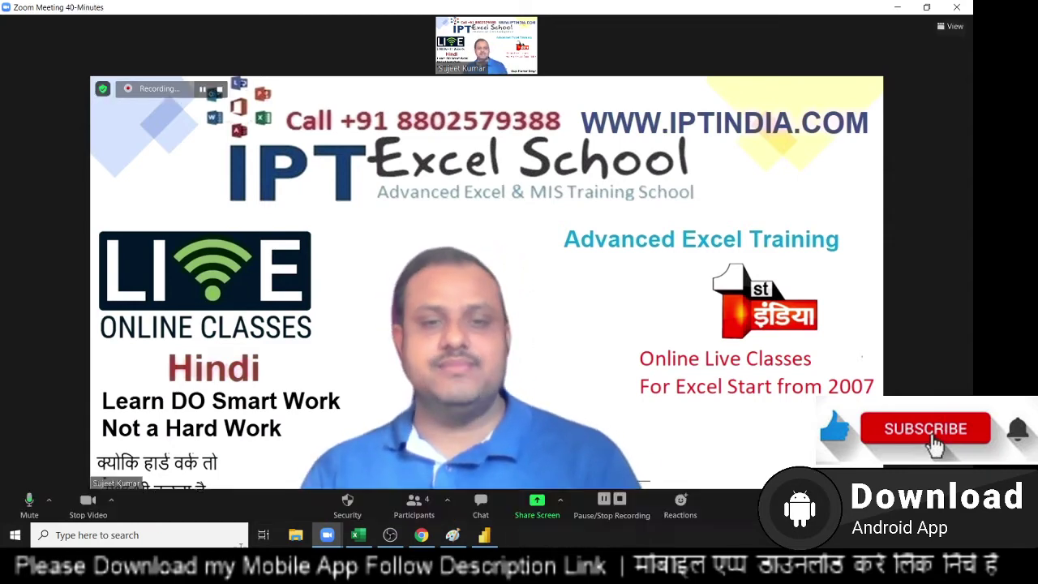
click(535, 501)
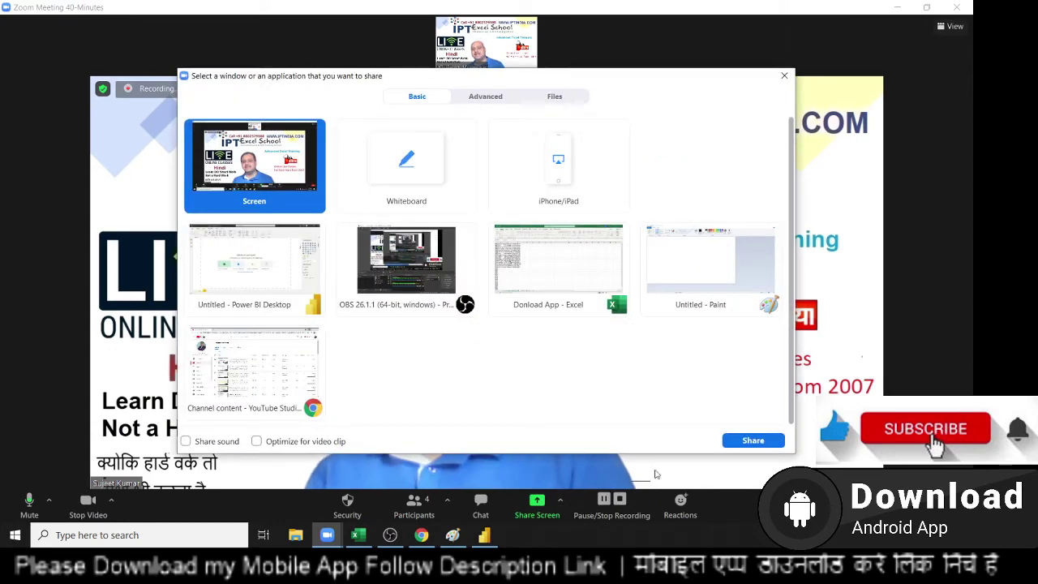
click(739, 445)
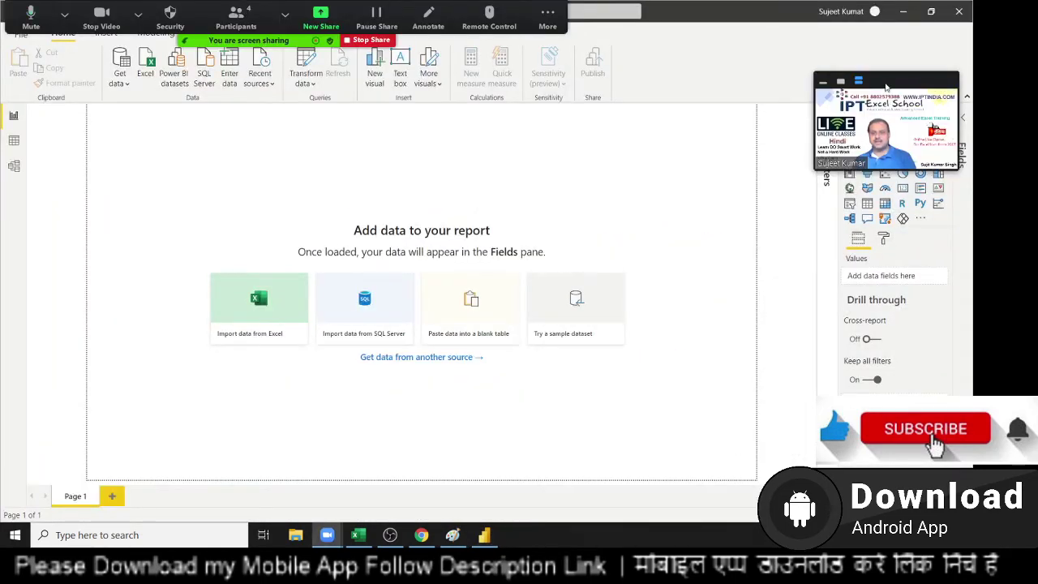
Move the meeting video aside and import the DataP Excel workbook from Downloads
drag(889, 85, 788, 34)
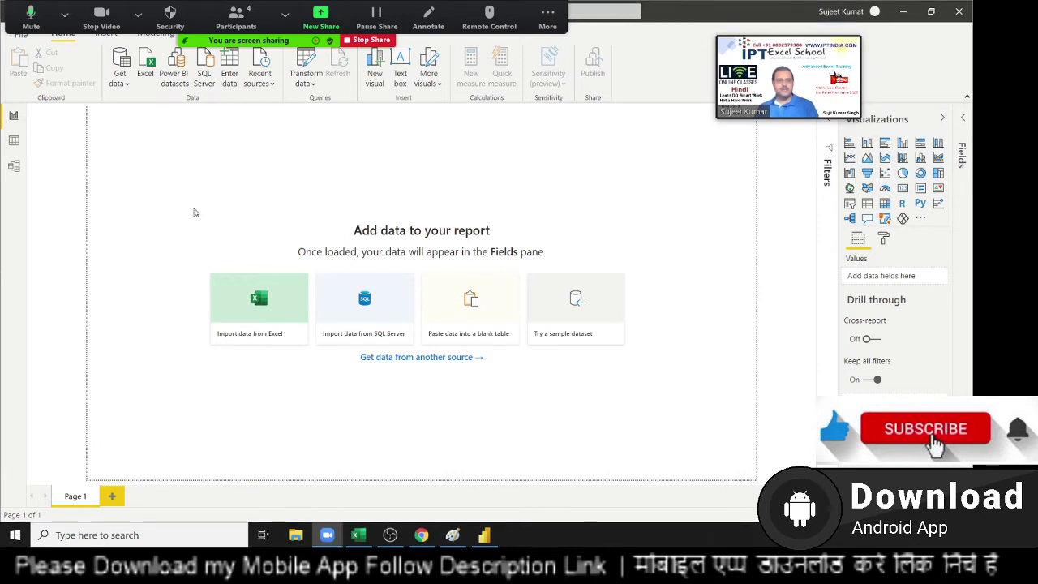
click(254, 318)
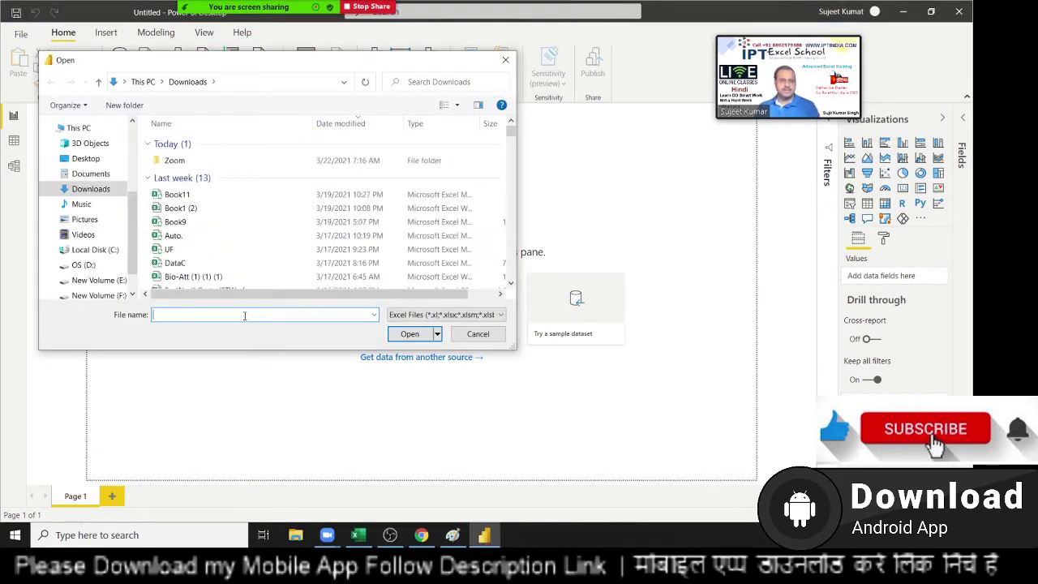
scroll(243, 235, down, 1)
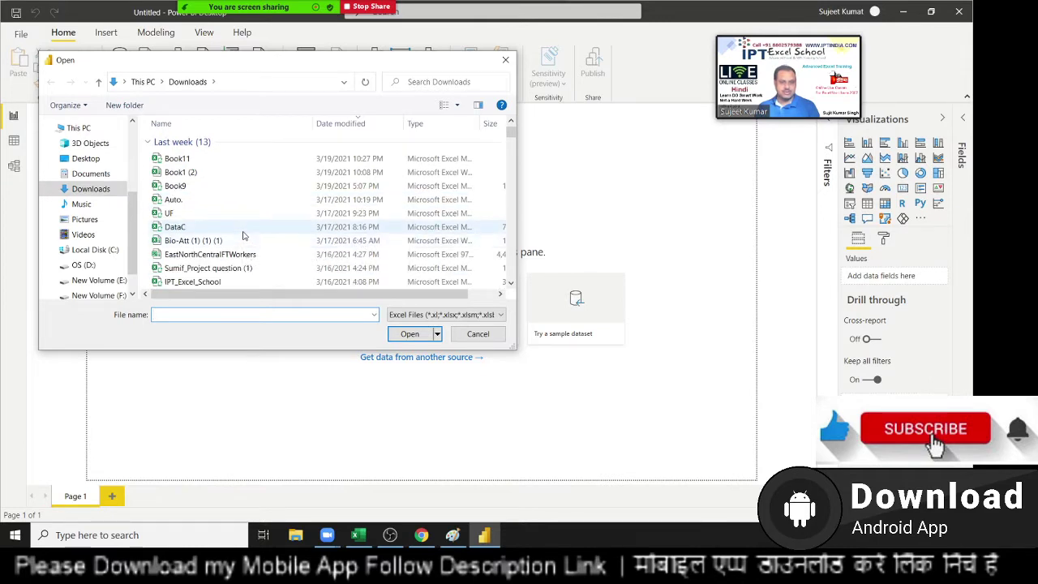
scroll(243, 235, down, 1)
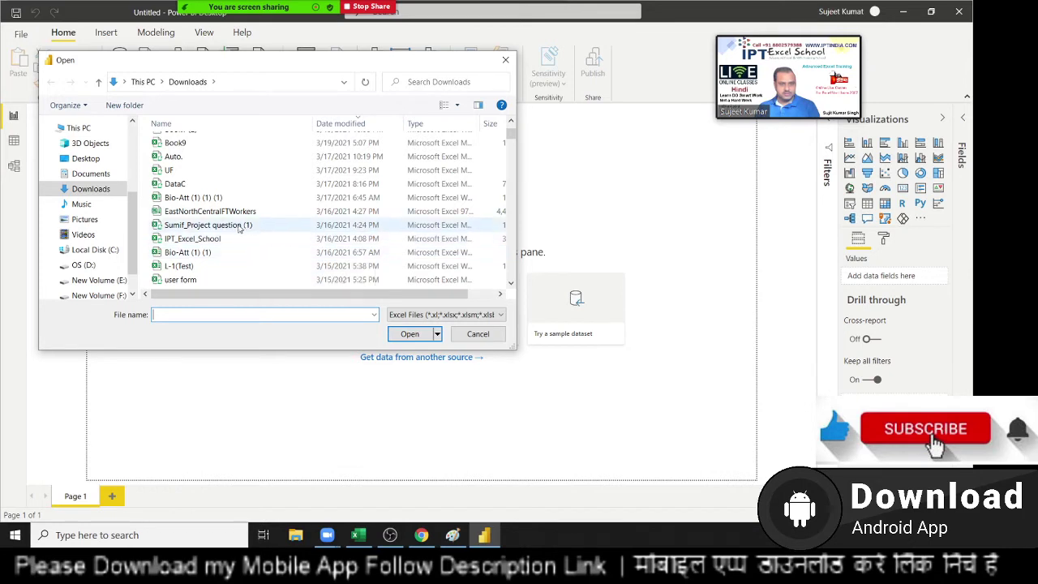
scroll(246, 239, down, 1)
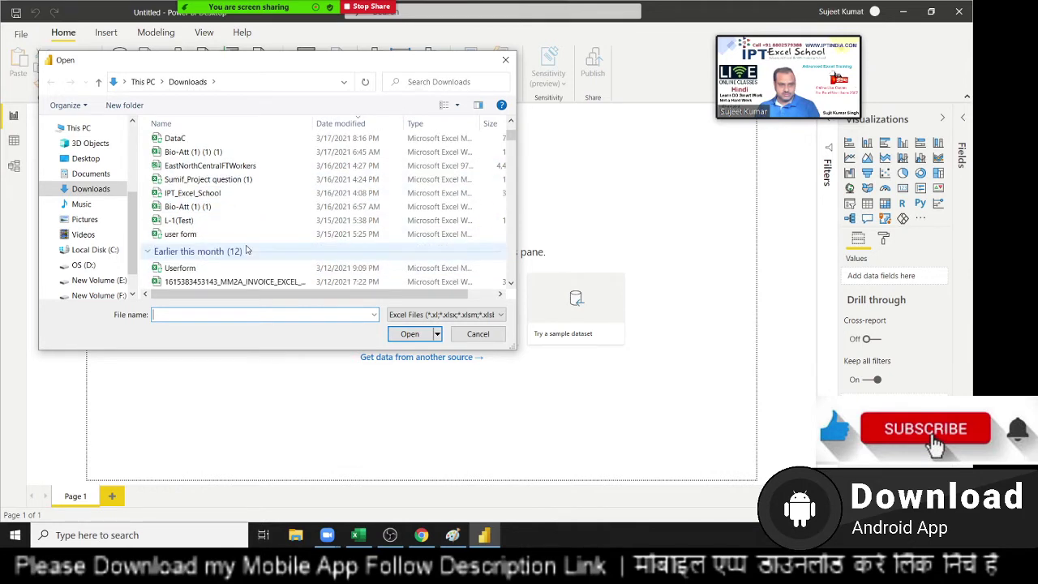
scroll(247, 249, down, 1)
scroll(241, 245, down, 1)
scroll(231, 243, down, 1)
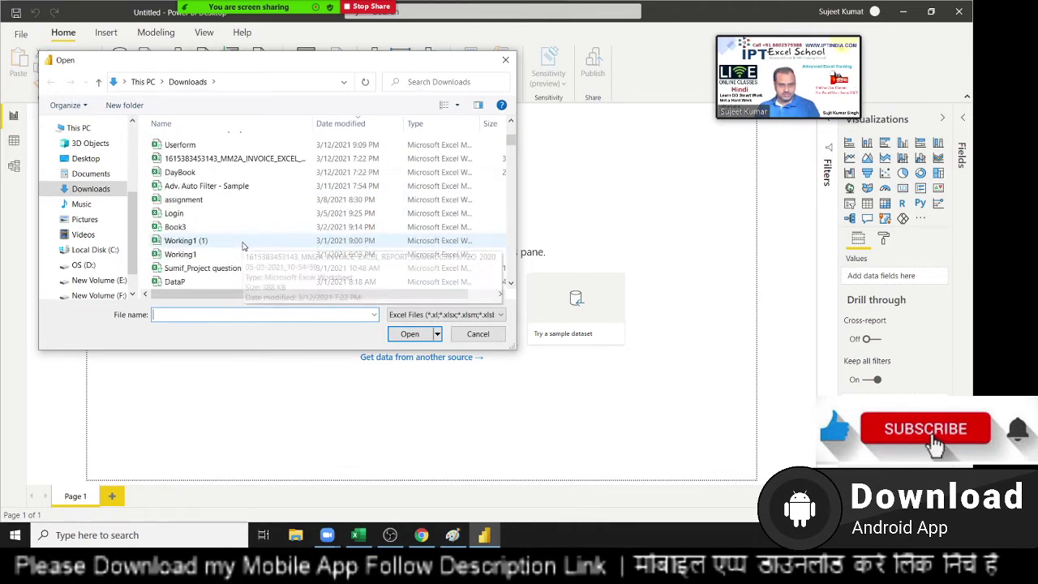
scroll(223, 242, down, 1)
click(219, 241)
click(395, 337)
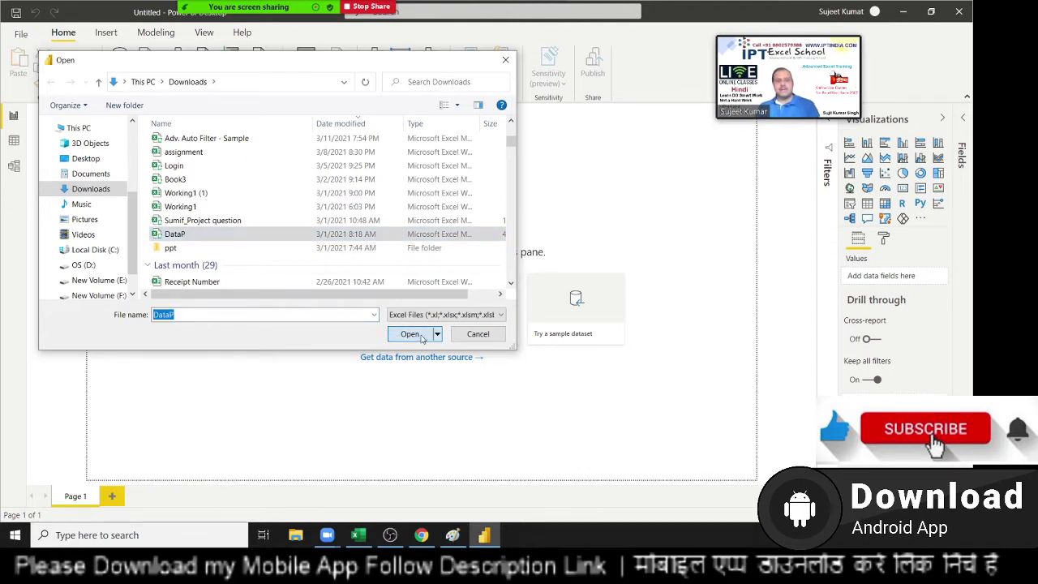
click(420, 339)
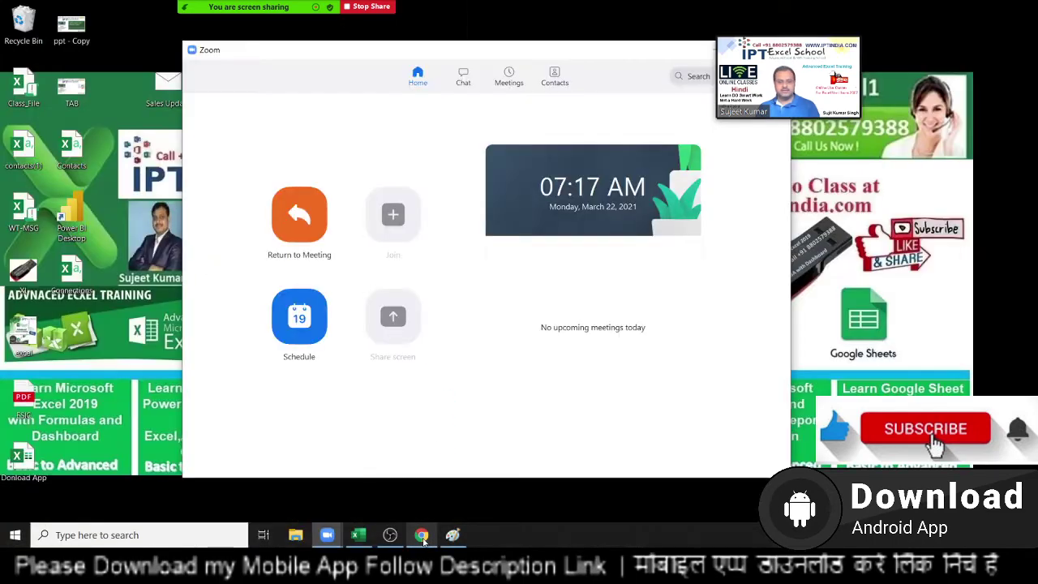
Switch to Chrome and start a new browser tab
click(420, 532)
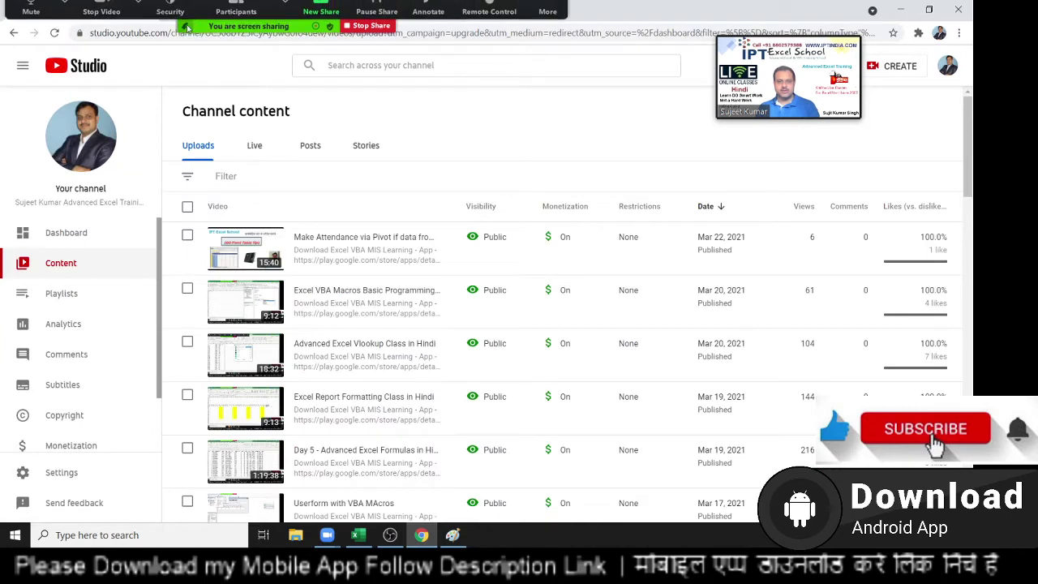
click(170, 18)
click(194, 62)
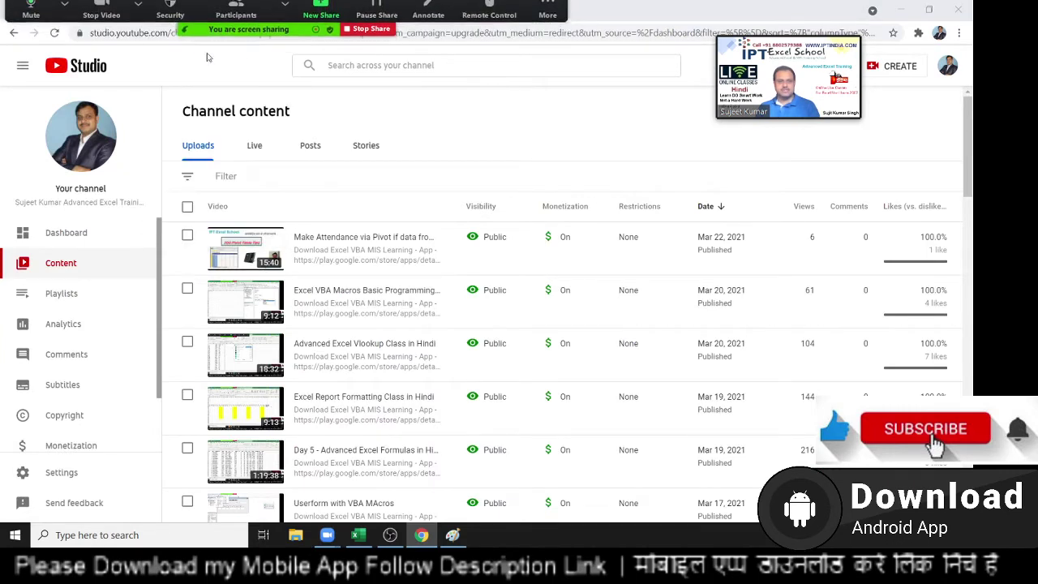
click(169, 11)
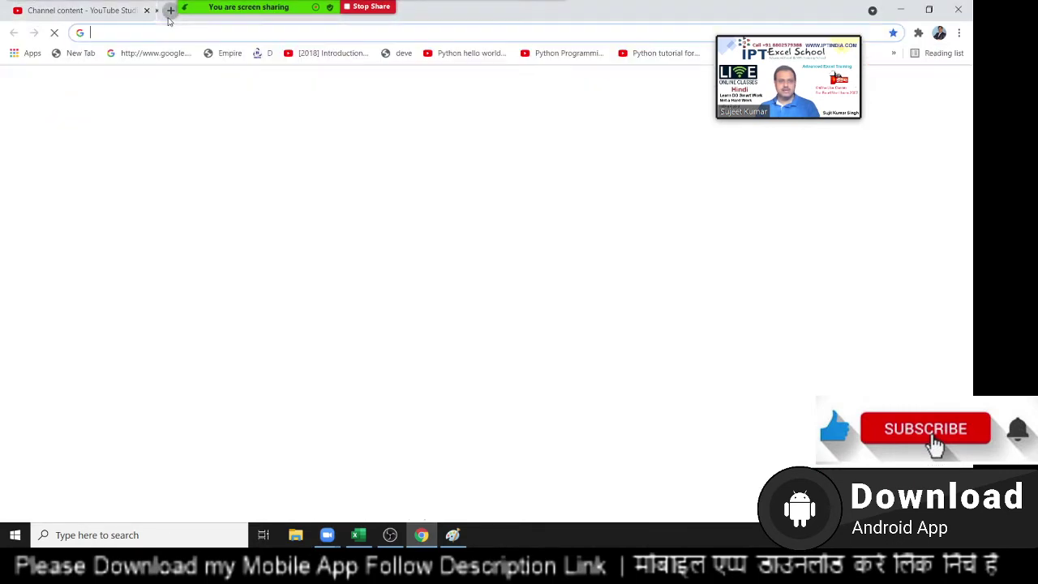
click(169, 32)
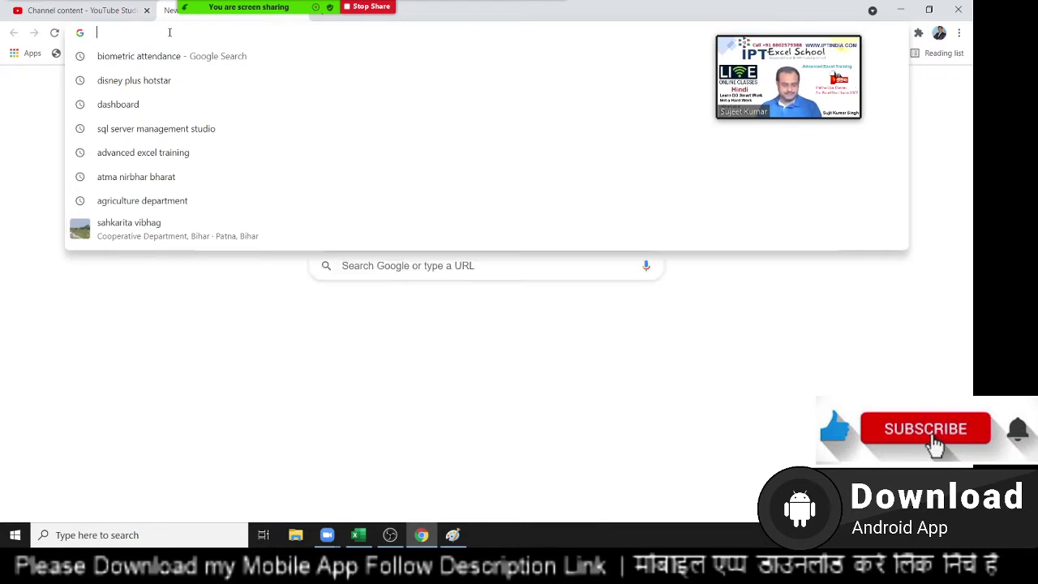
Go to google.com and search for 'dax function in power bi'
text(google.com)
key(Return)
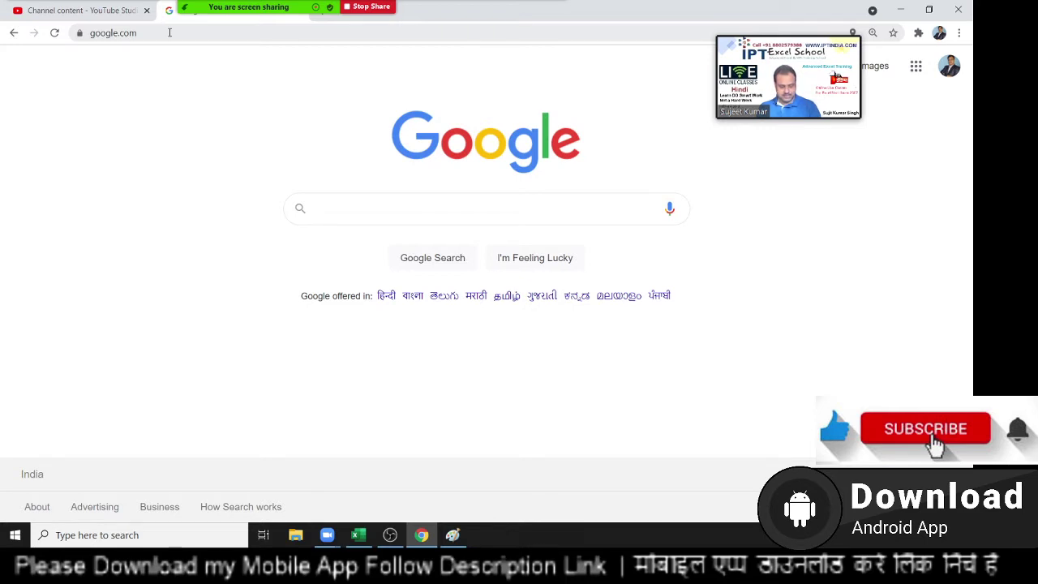
text(dax)
key(Down)
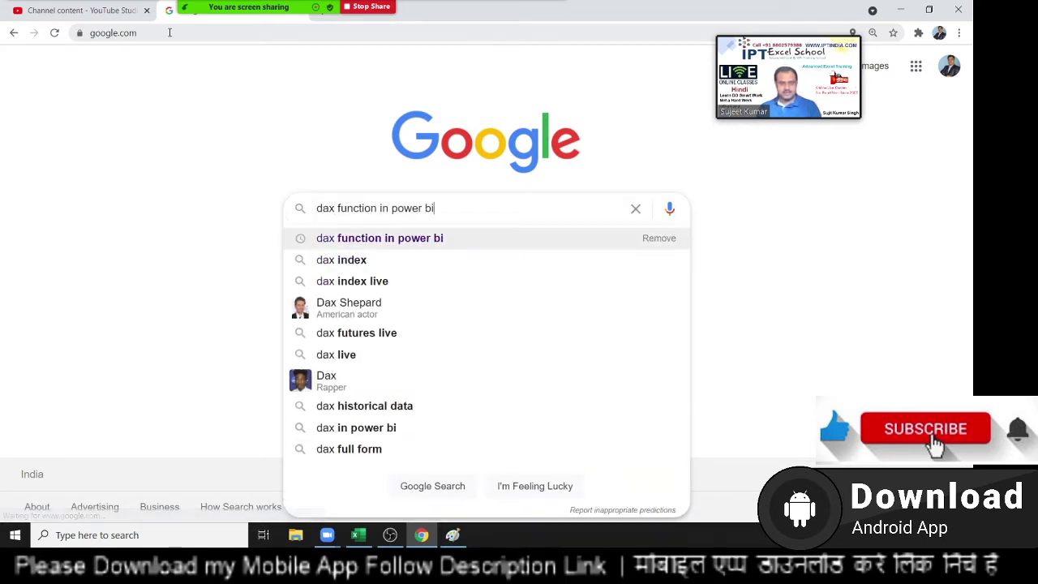
key(Return)
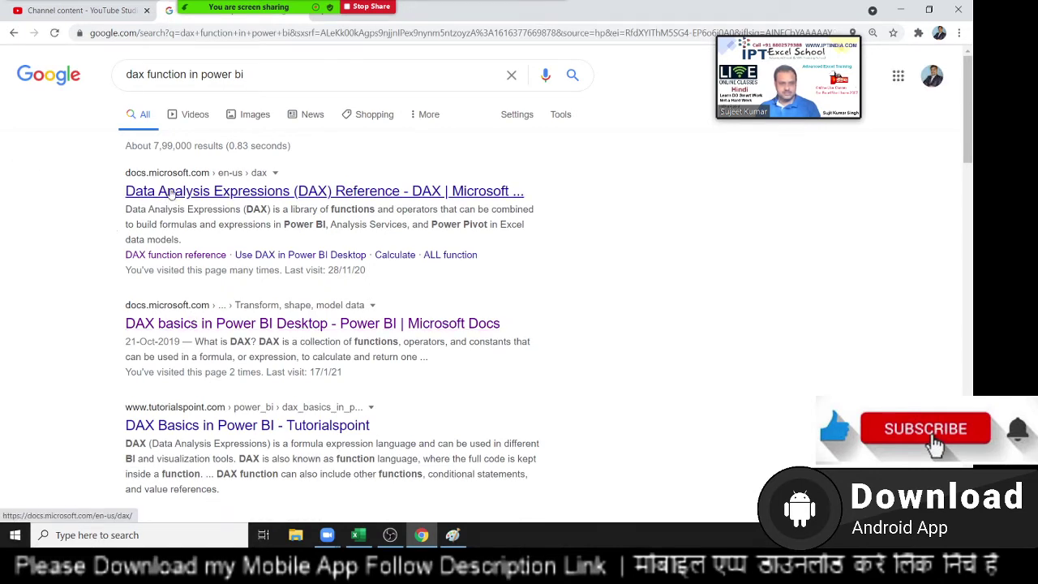
Read through the DAX basics in Power BI Desktop article
click(175, 326)
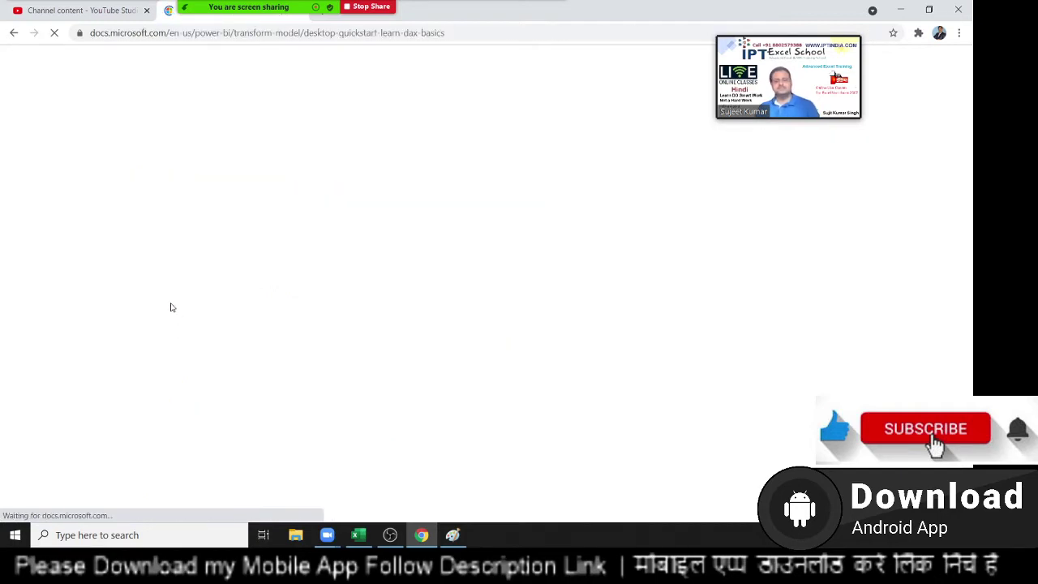
scroll(116, 422, down, 3)
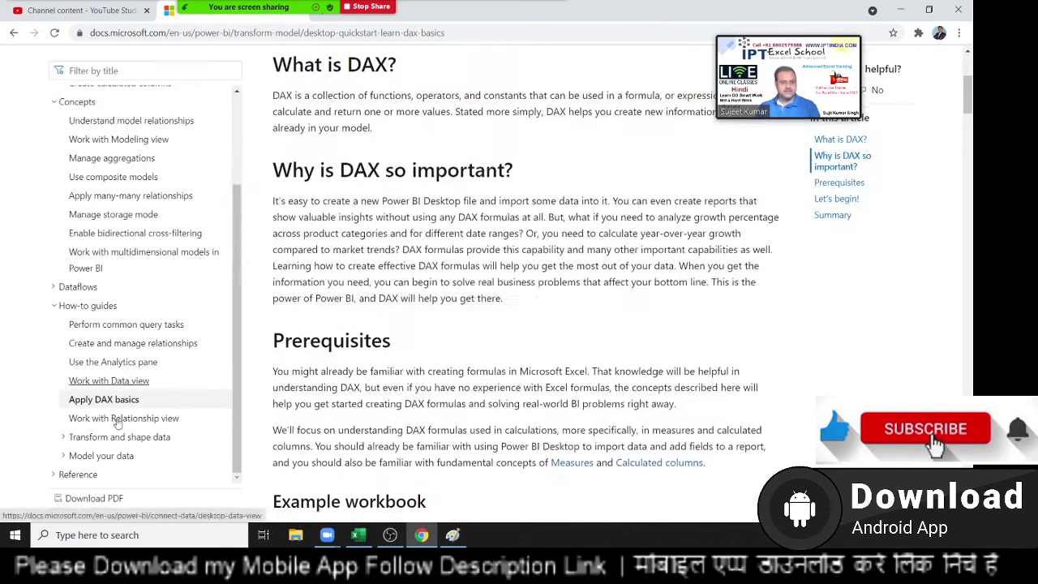
scroll(116, 418, down, 2)
scroll(106, 365, up, 1)
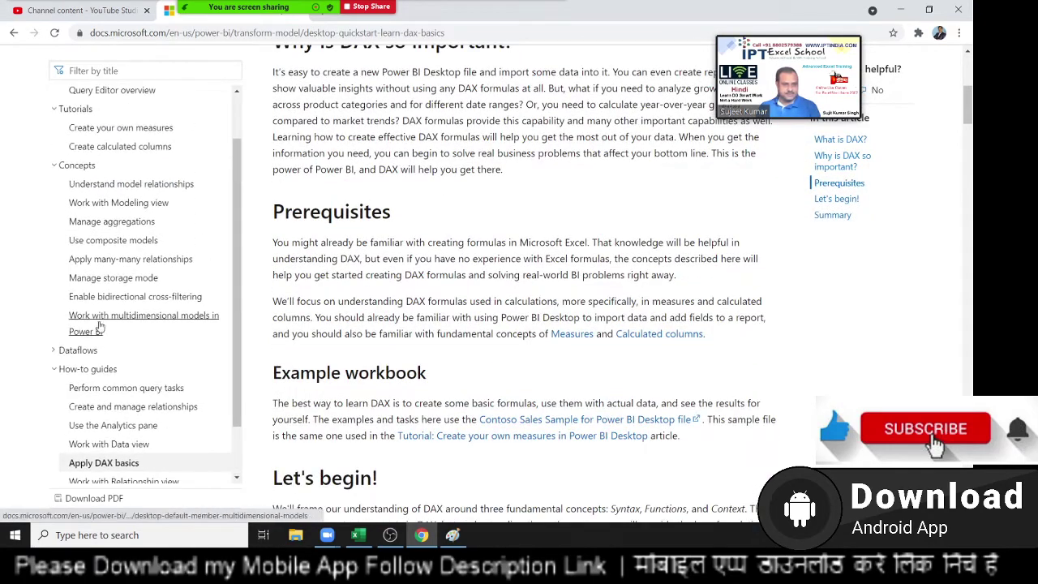
scroll(102, 381, down, 1)
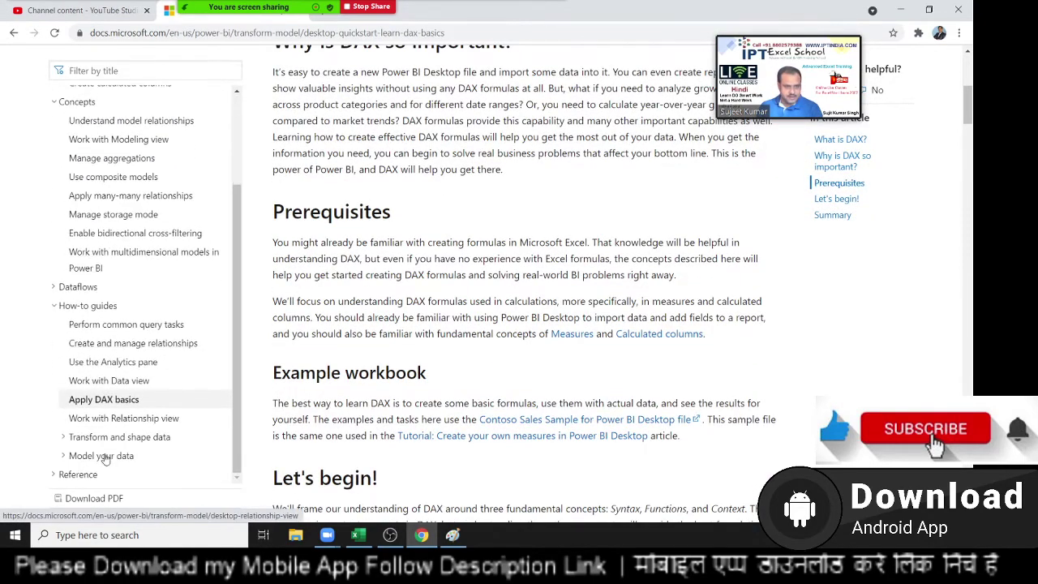
scroll(397, 357, down, 3)
scroll(398, 357, down, 2)
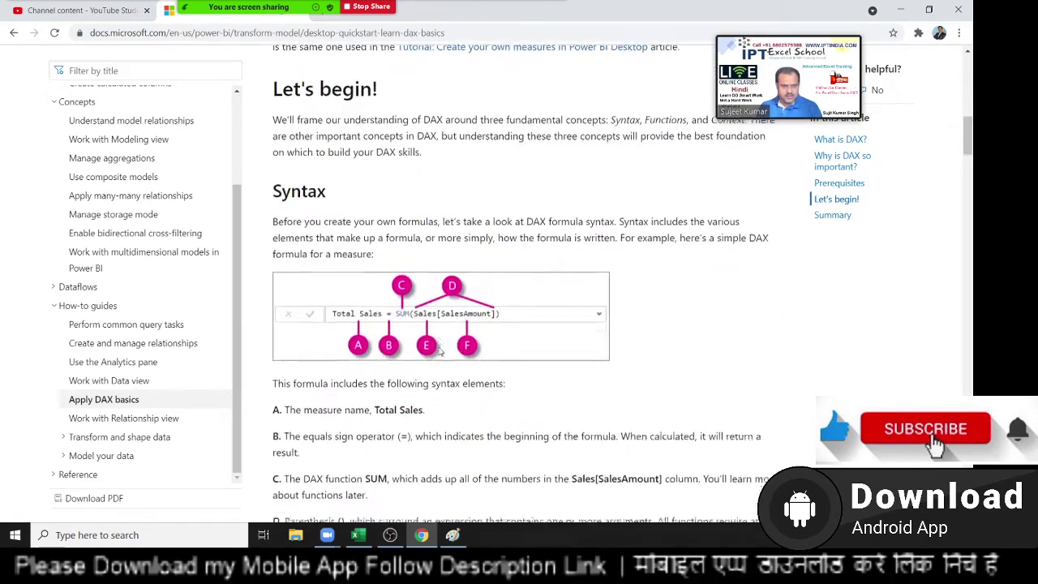
scroll(397, 357, down, 3)
scroll(397, 356, down, 1)
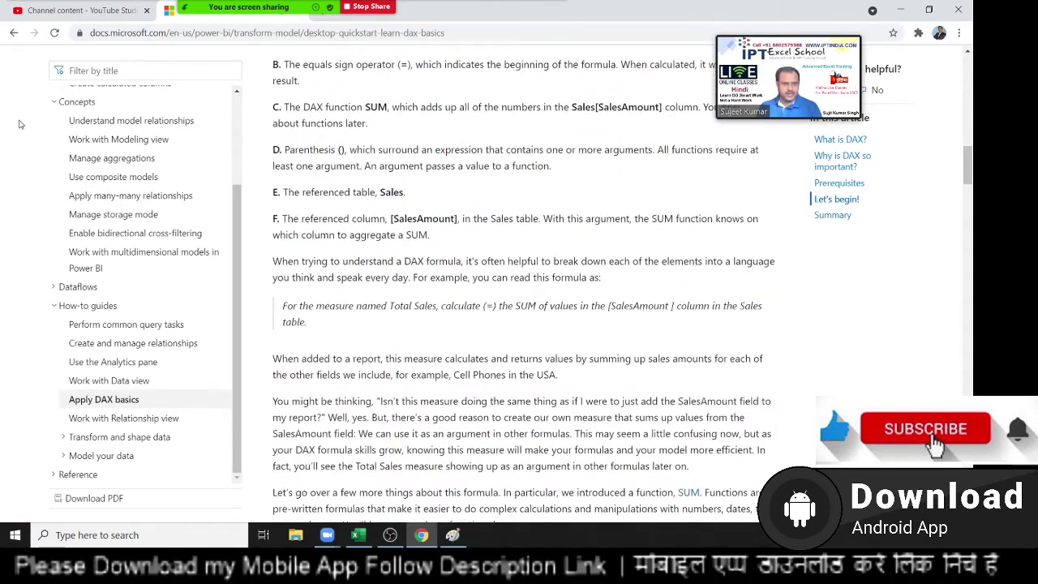
In the DAX Reference, browse the Text functions list to FIND, LEN, RIGHT, REPLACE, SUBSTITUTE
click(13, 32)
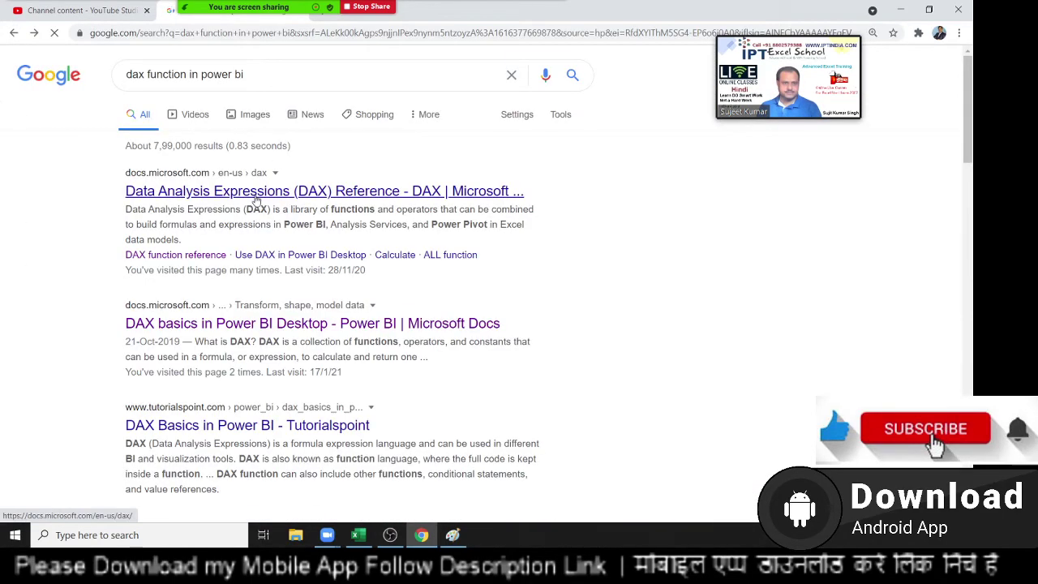
click(256, 199)
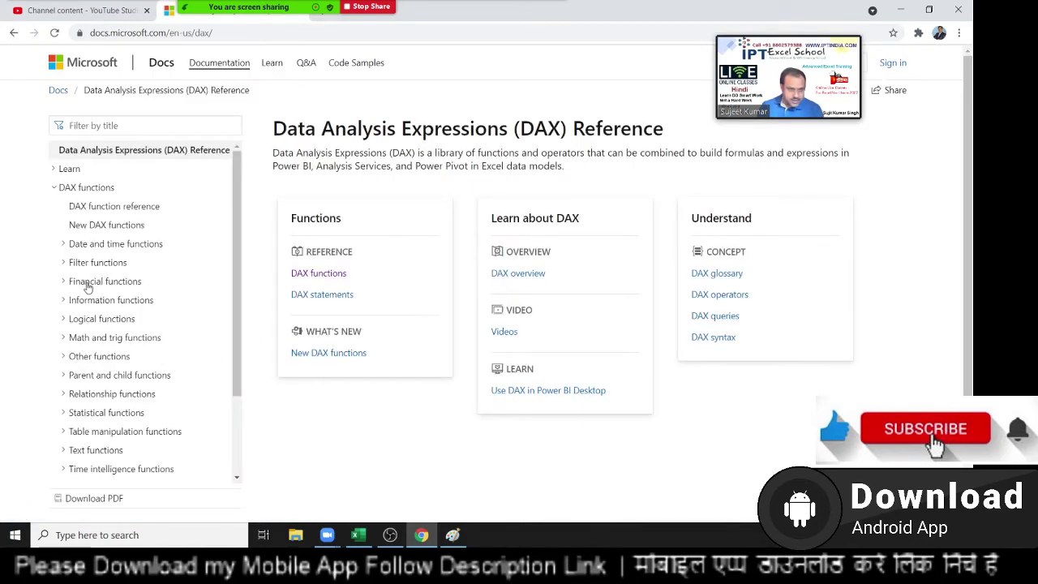
click(93, 450)
scroll(93, 454, down, 3)
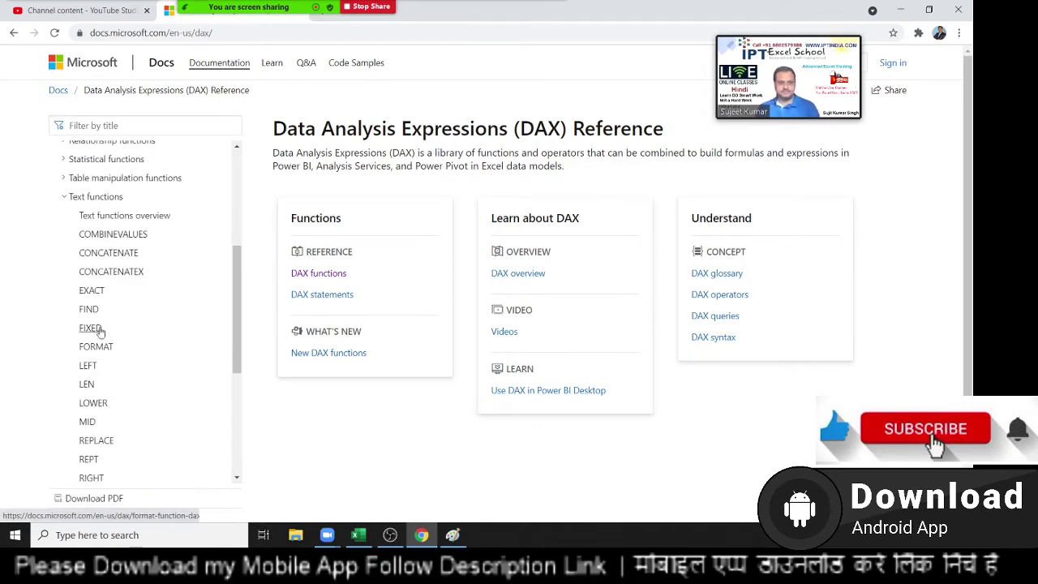
click(86, 197)
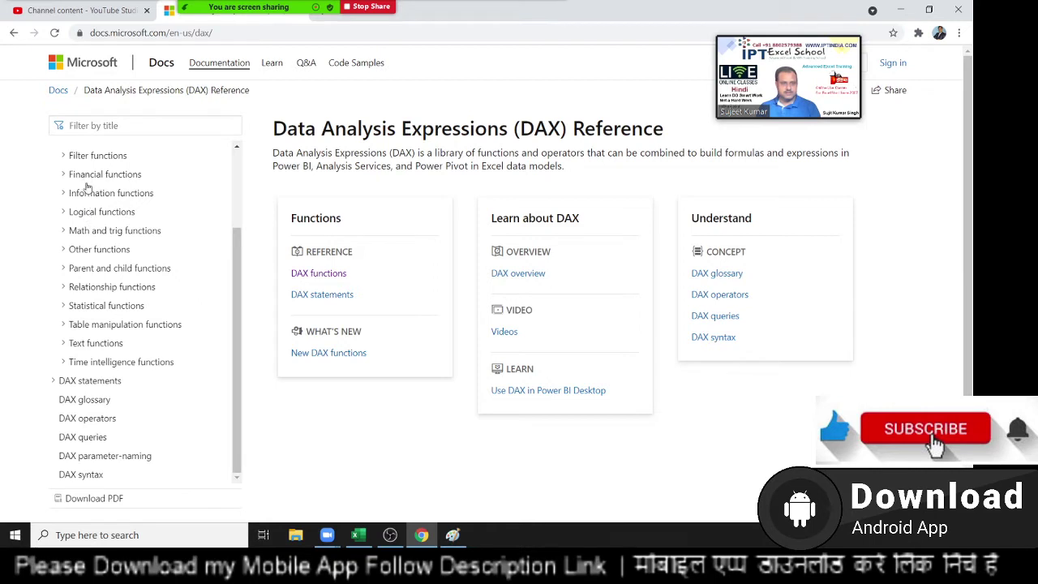
click(96, 343)
scroll(112, 313, down, 2)
scroll(116, 271, down, 1)
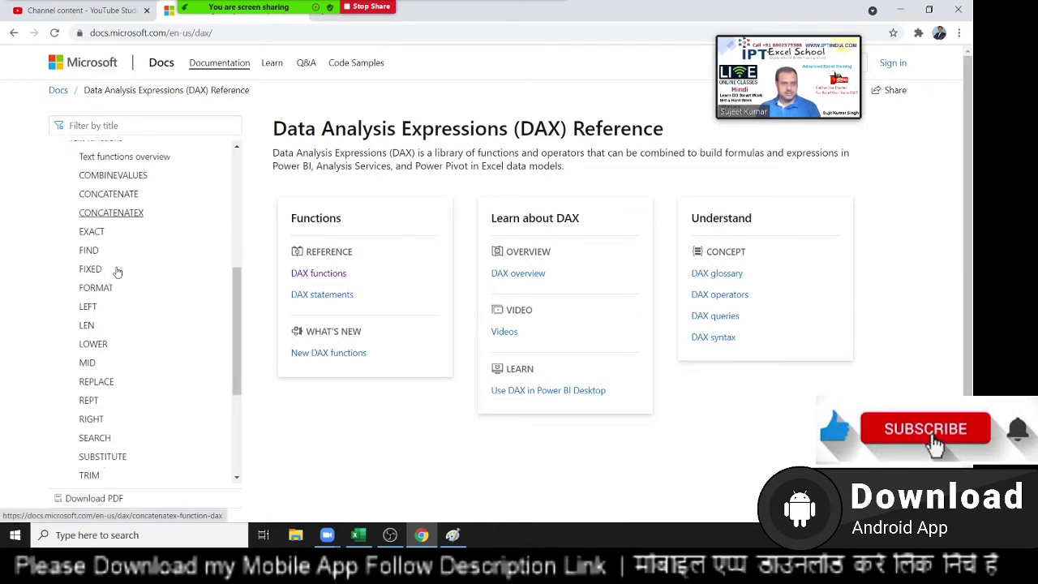
scroll(120, 271, down, 1)
scroll(121, 274, up, 2)
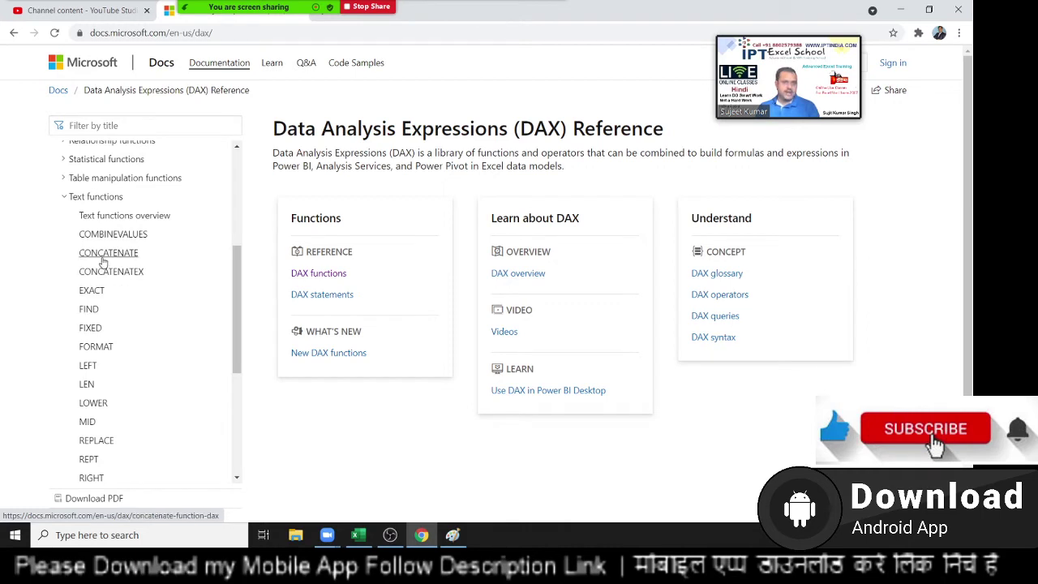
scroll(122, 446, down, 1)
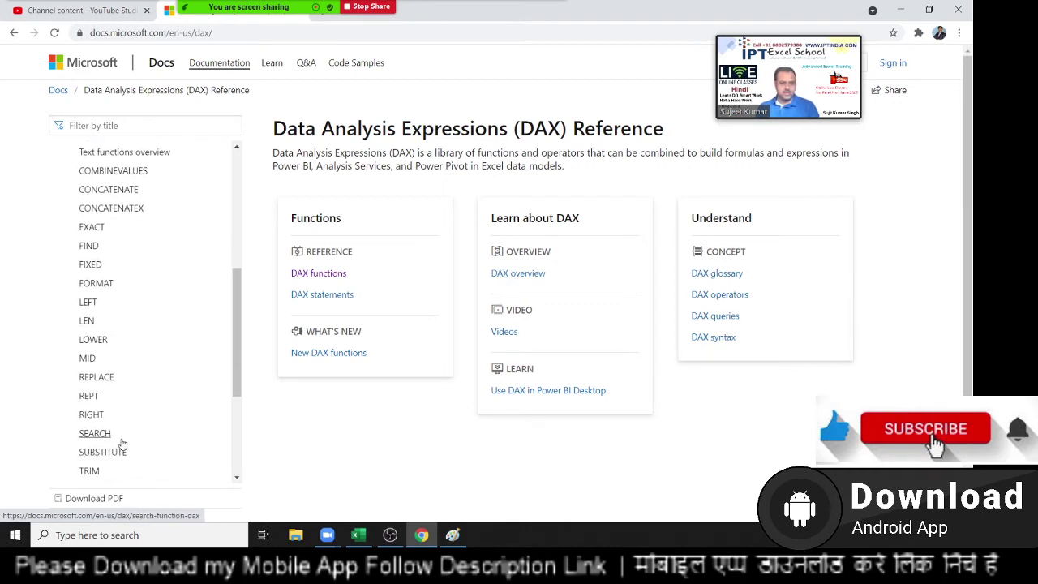
scroll(123, 444, down, 2)
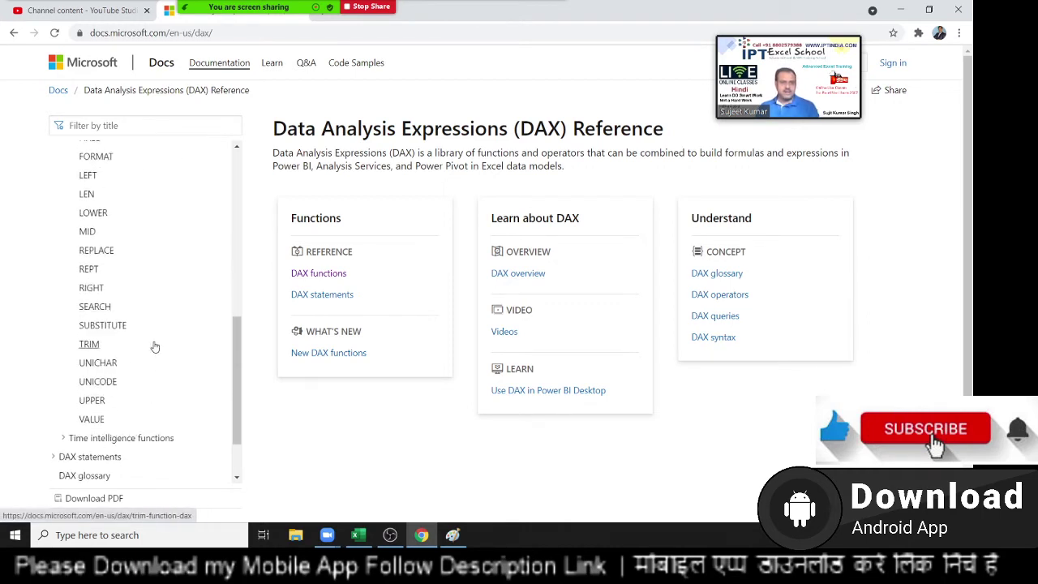
scroll(156, 328, up, 1)
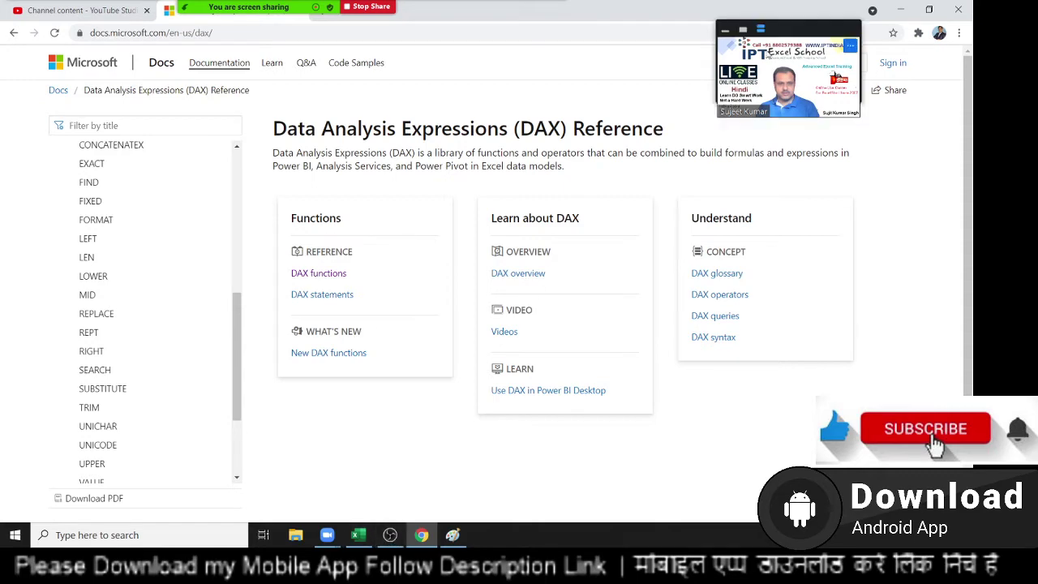
Minimize Chrome and Zoom to get to the Windows desktop
click(907, 8)
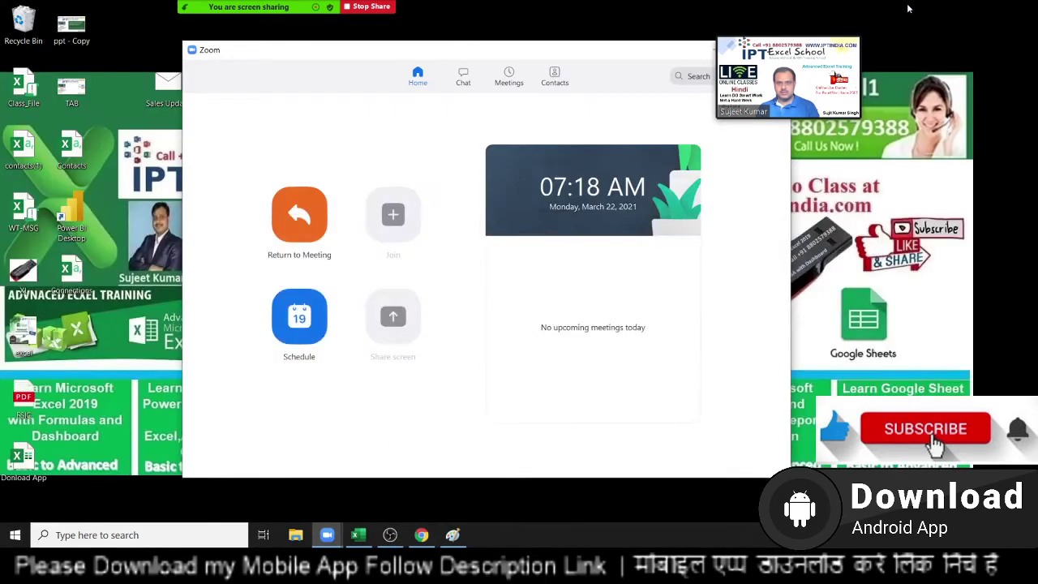
click(705, 51)
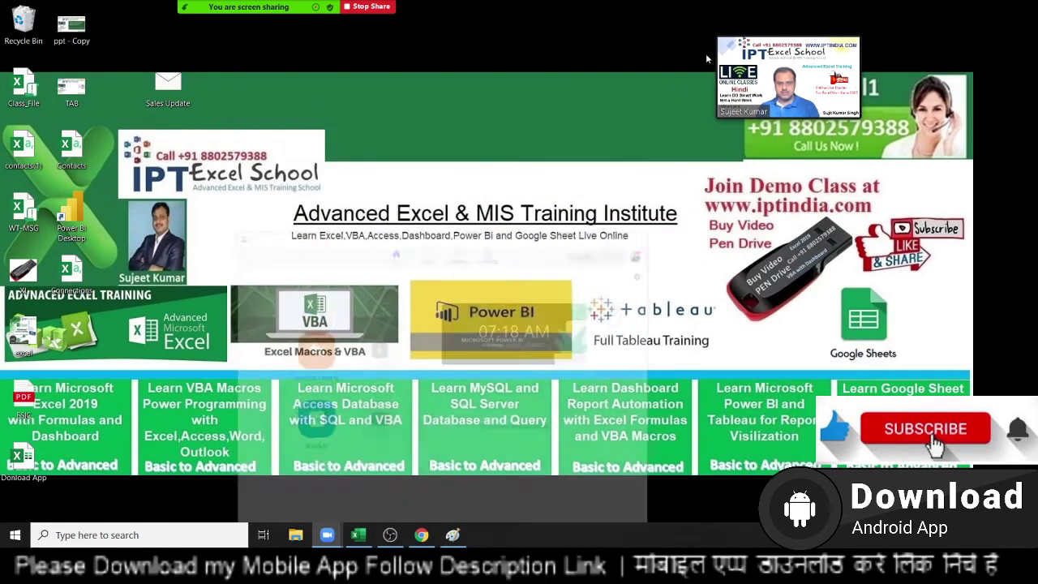
key(alt+Tab)
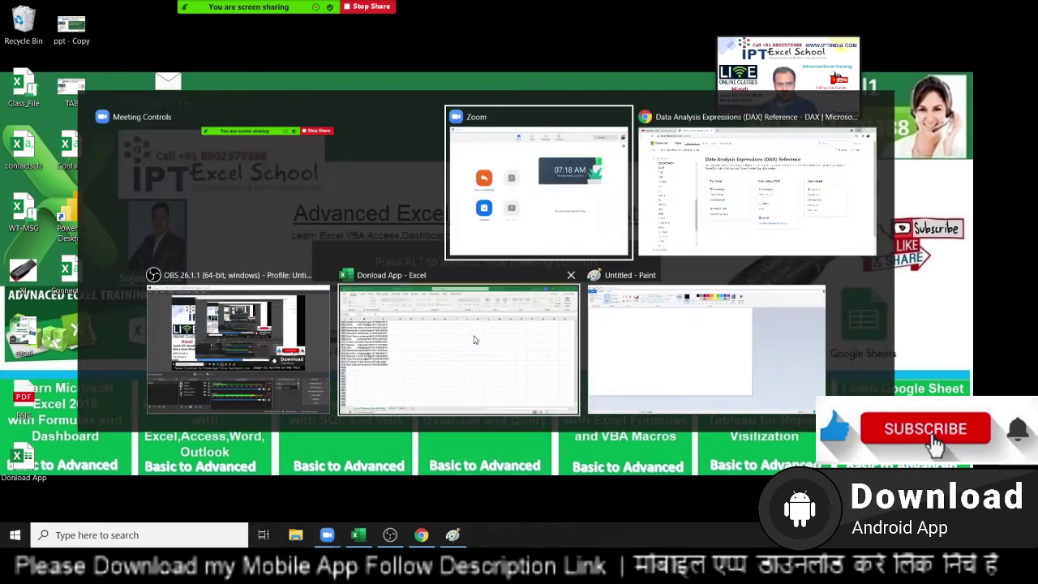
key(alt+Tab)
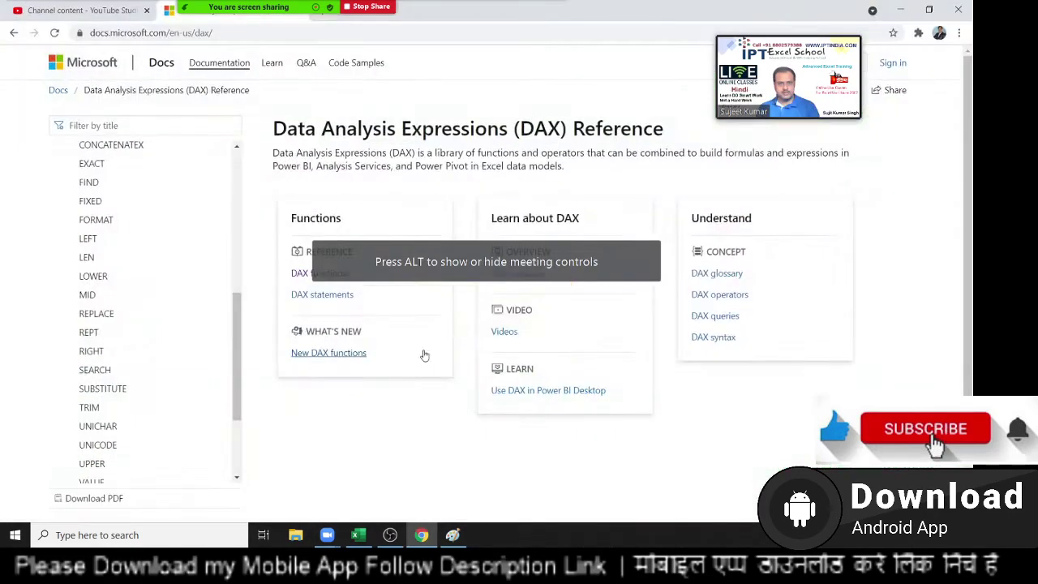
key(super+d)
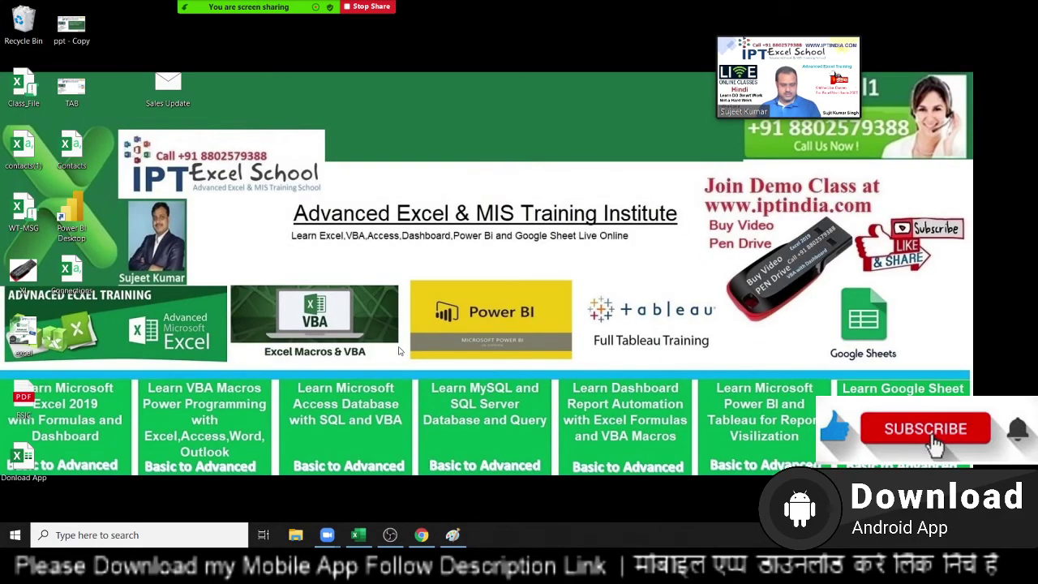
Launch Power BI Desktop via Start search, dismiss the welcome screen, and list Get data sources
key(super)
text(powe)
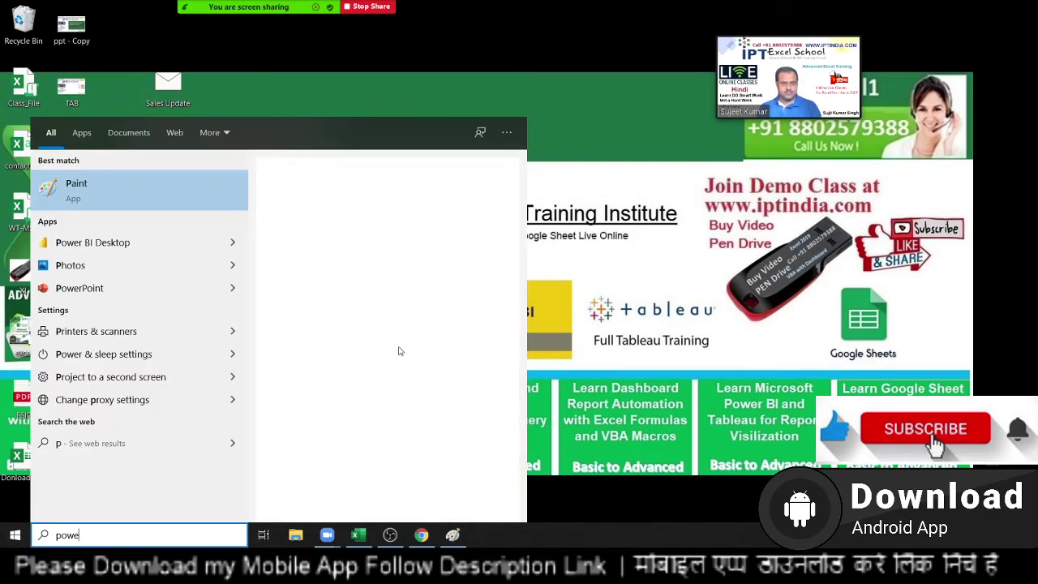
text(r bi)
key(Return)
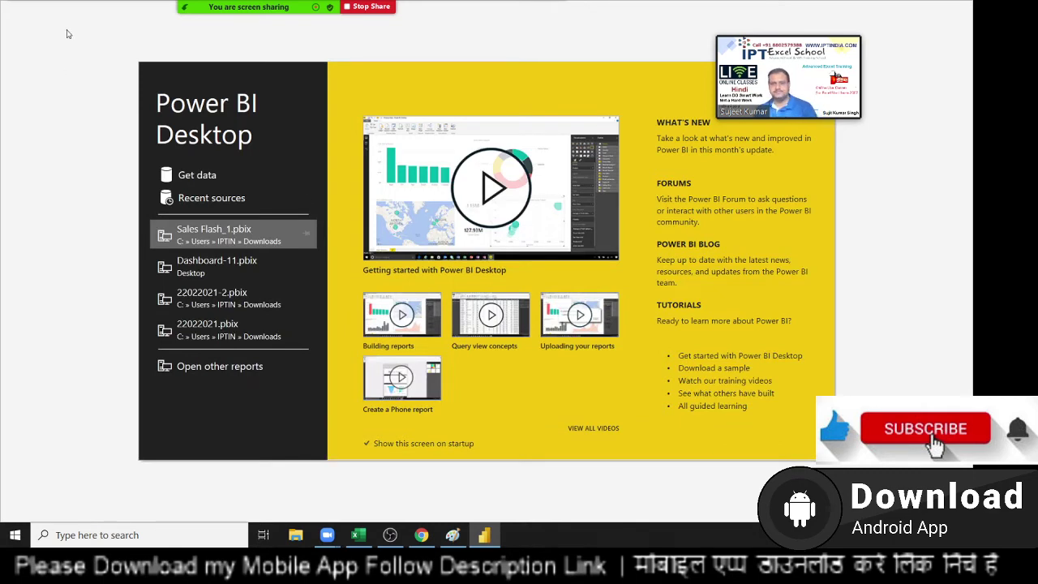
mouse_move(855, 95)
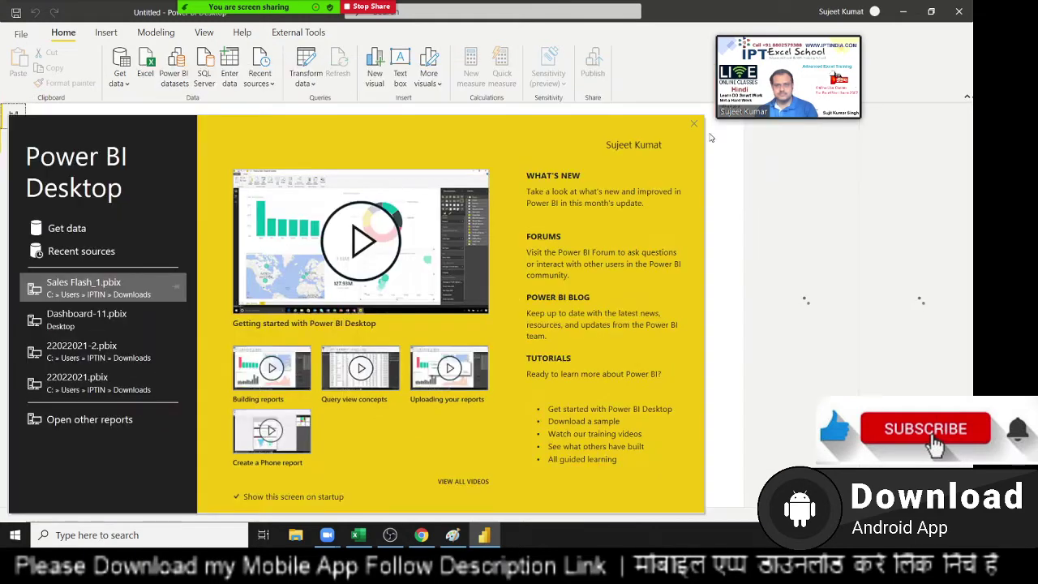
click(699, 128)
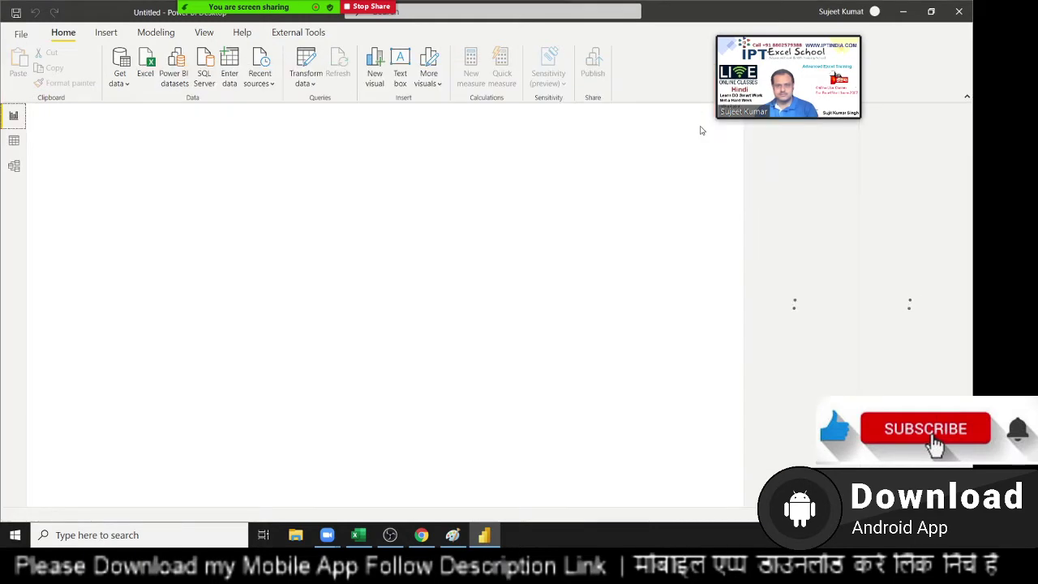
click(124, 83)
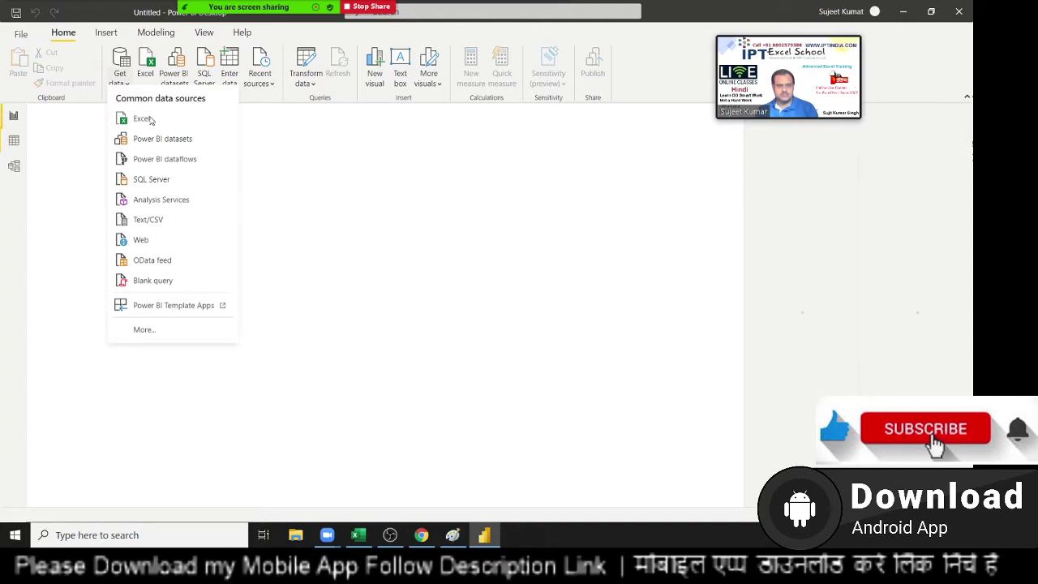
Choose Excel as the source and open the DataP workbook from Downloads
click(150, 120)
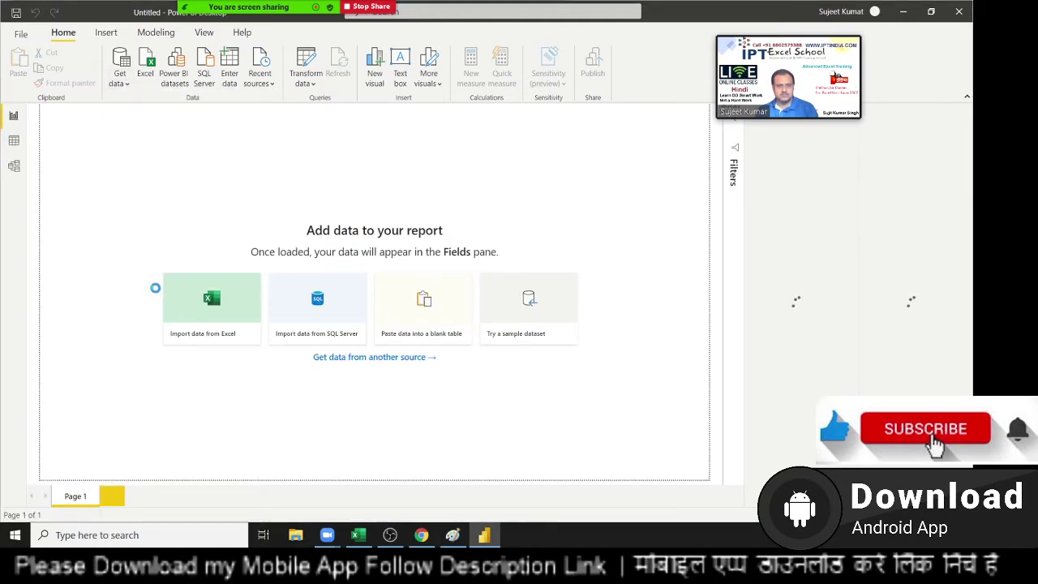
scroll(209, 262, down, 5)
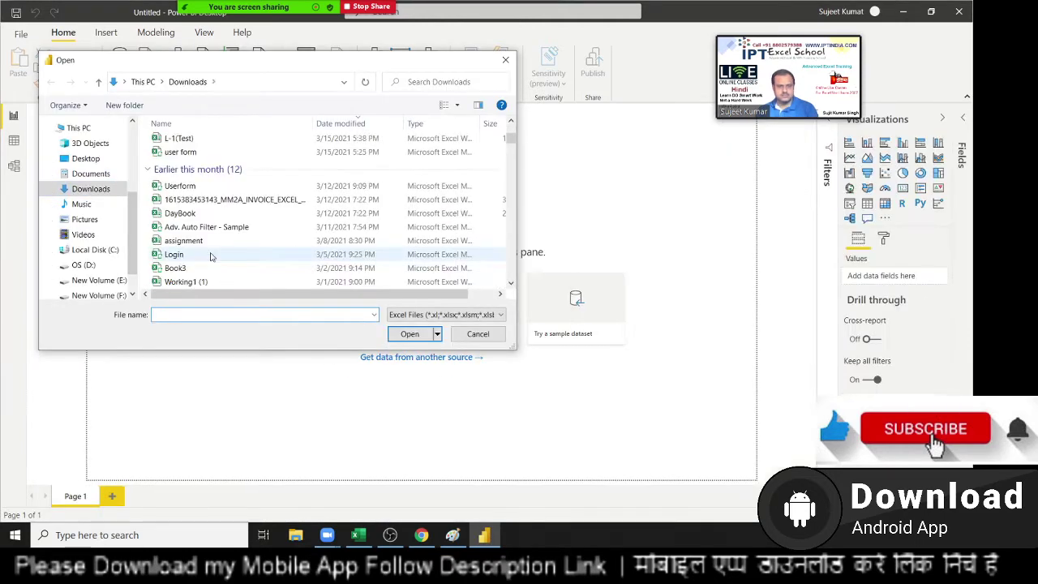
scroll(210, 261, down, 2)
scroll(207, 243, down, 5)
scroll(204, 211, up, 2)
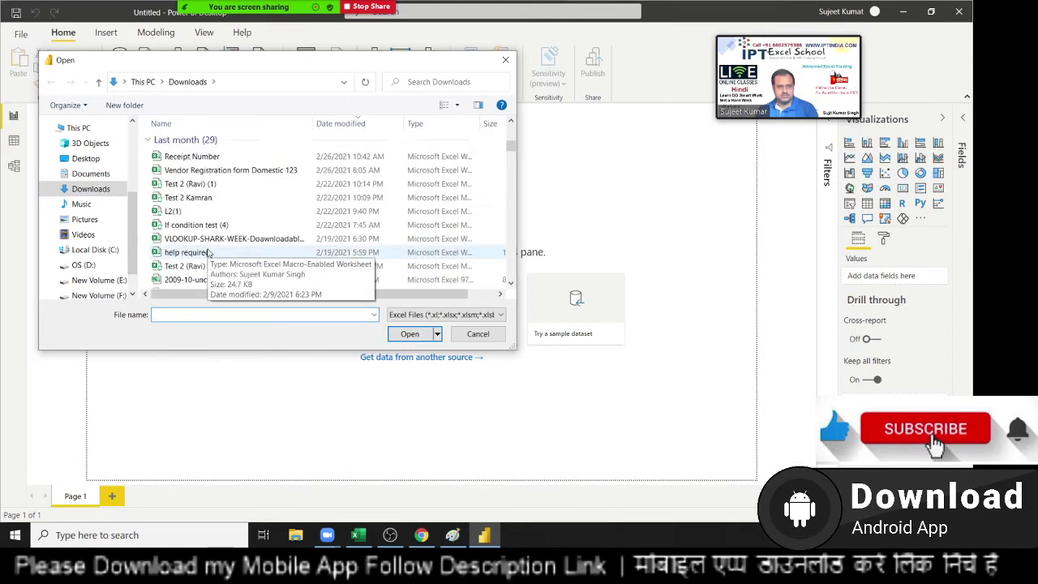
scroll(203, 179, up, 1)
click(201, 158)
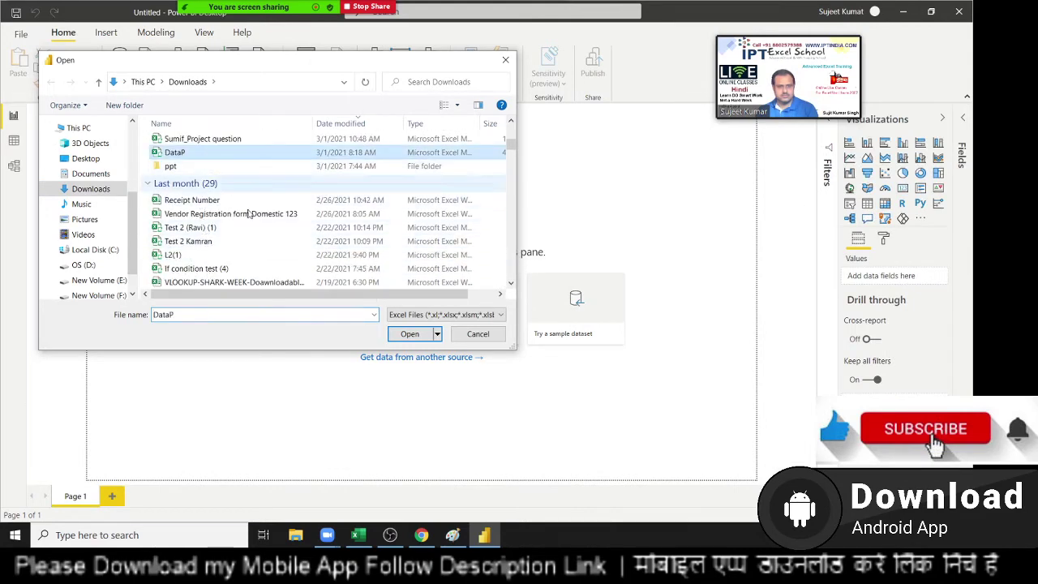
click(401, 335)
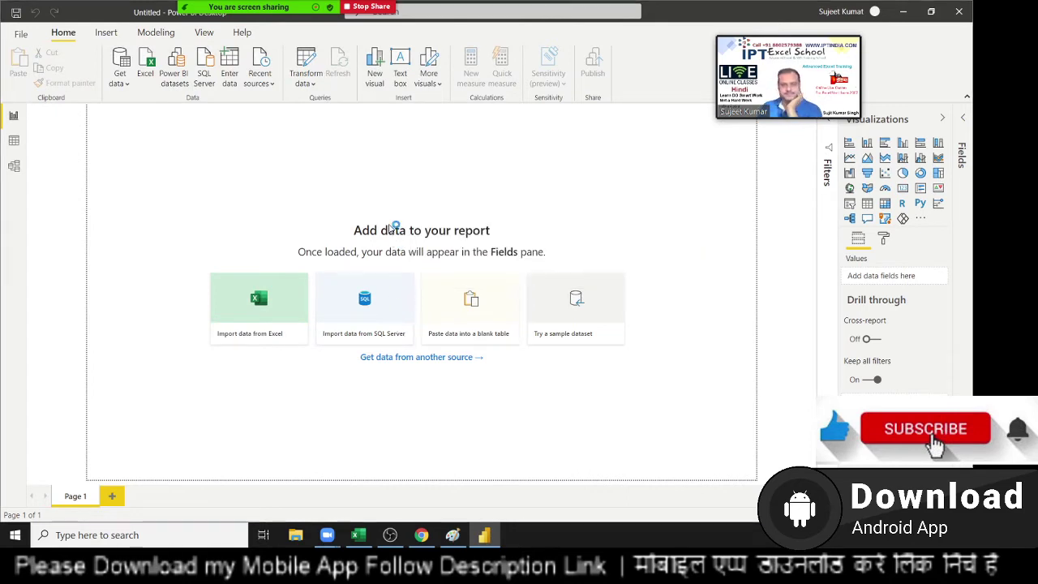
Back in Power BI's Navigator, preview and tick the Data sheet
click(137, 12)
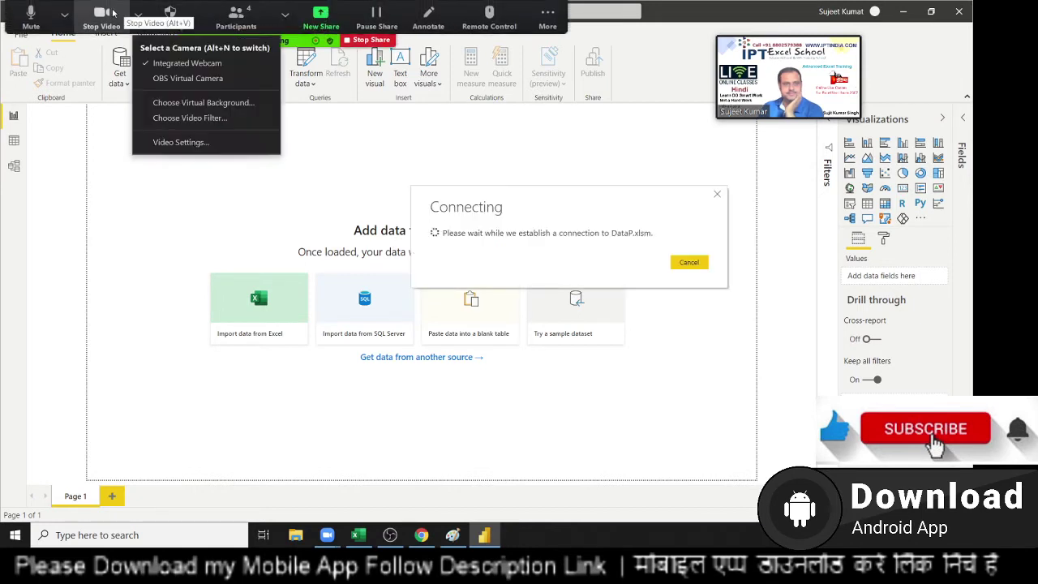
click(100, 13)
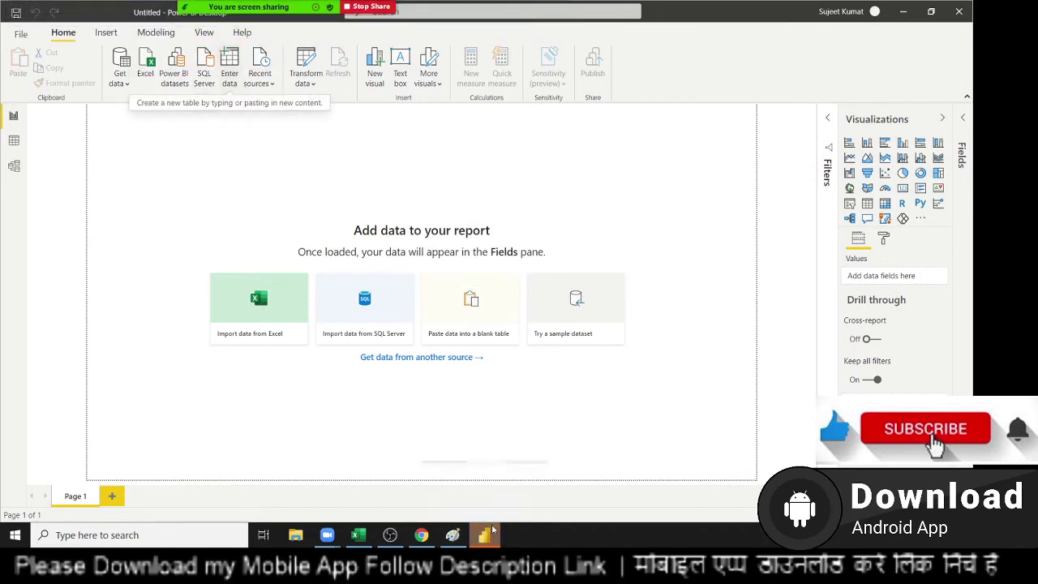
mouse_move(493, 530)
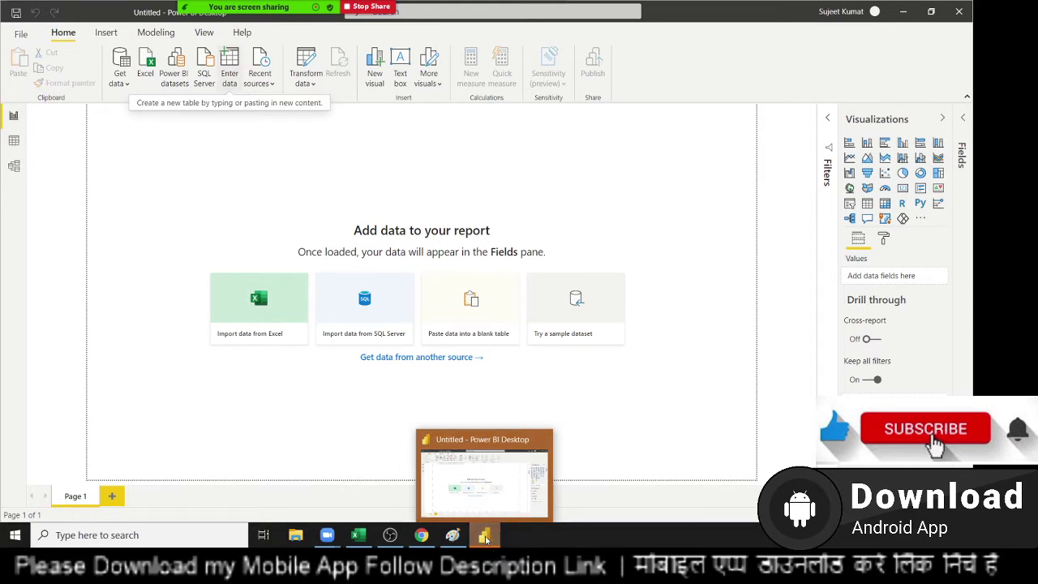
click(496, 491)
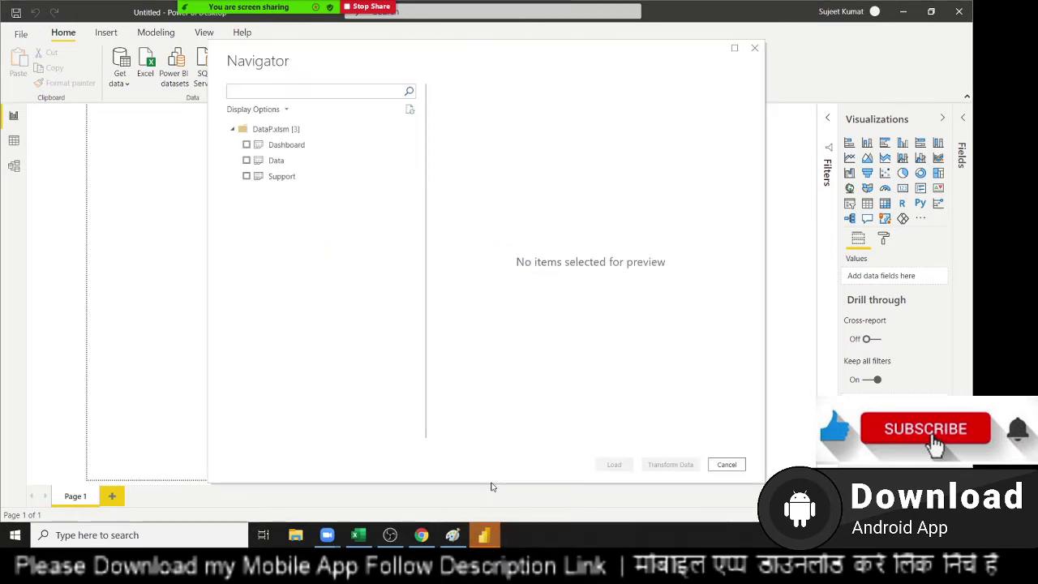
click(269, 164)
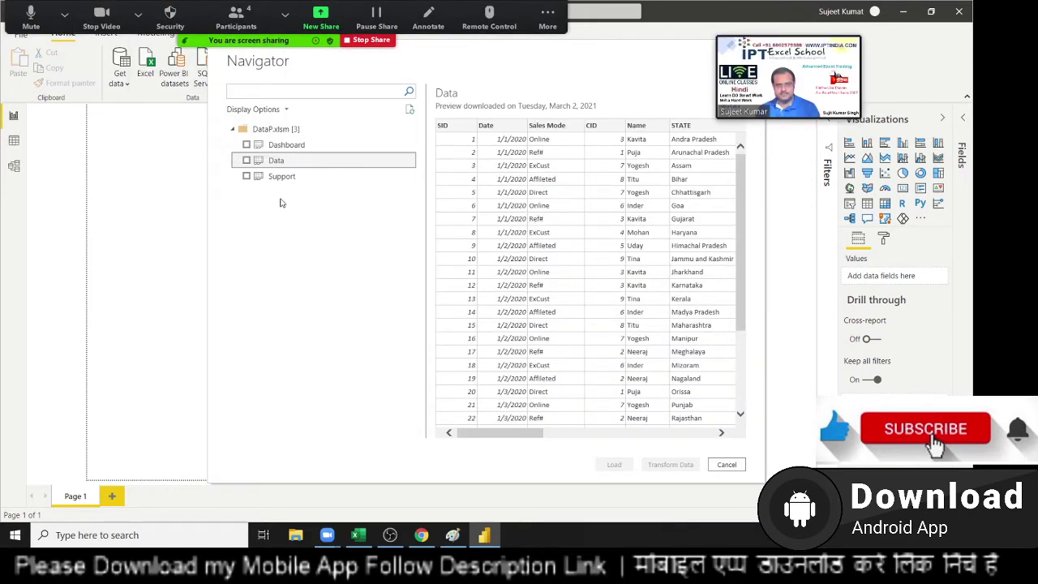
click(246, 160)
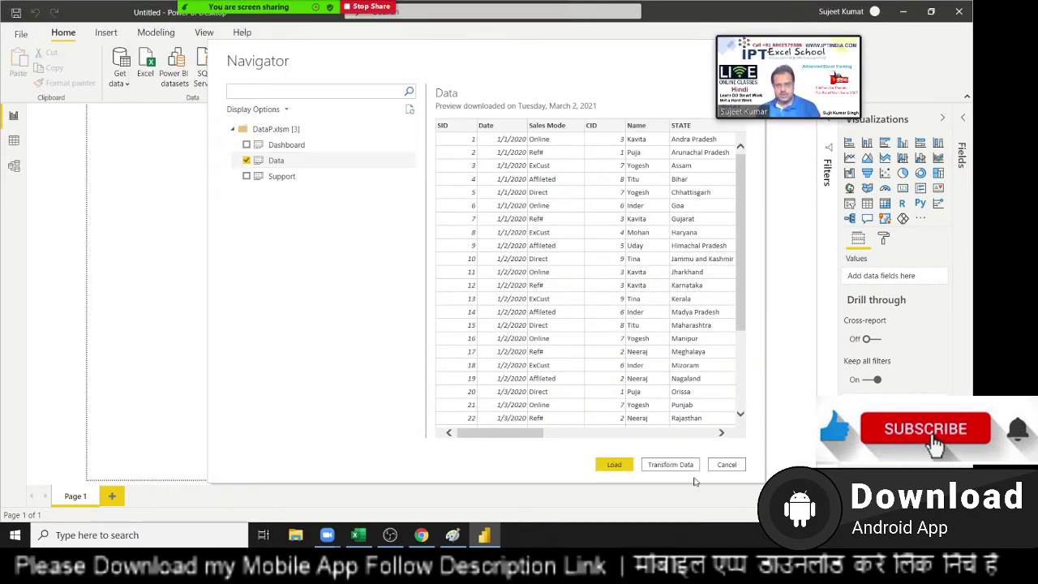
Load the Data sheet and view its 3,913 rows in Data view
click(613, 465)
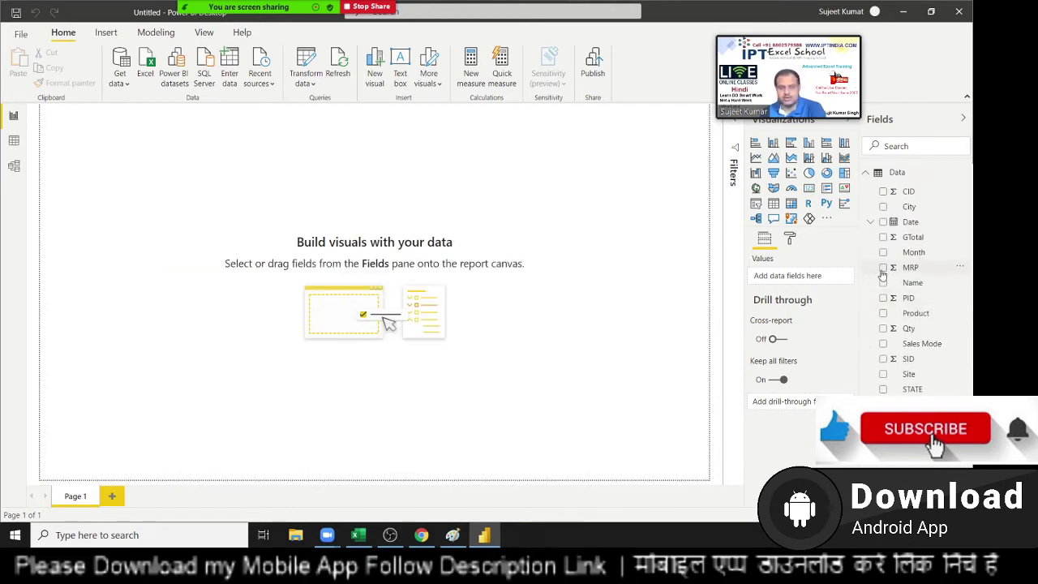
click(13, 141)
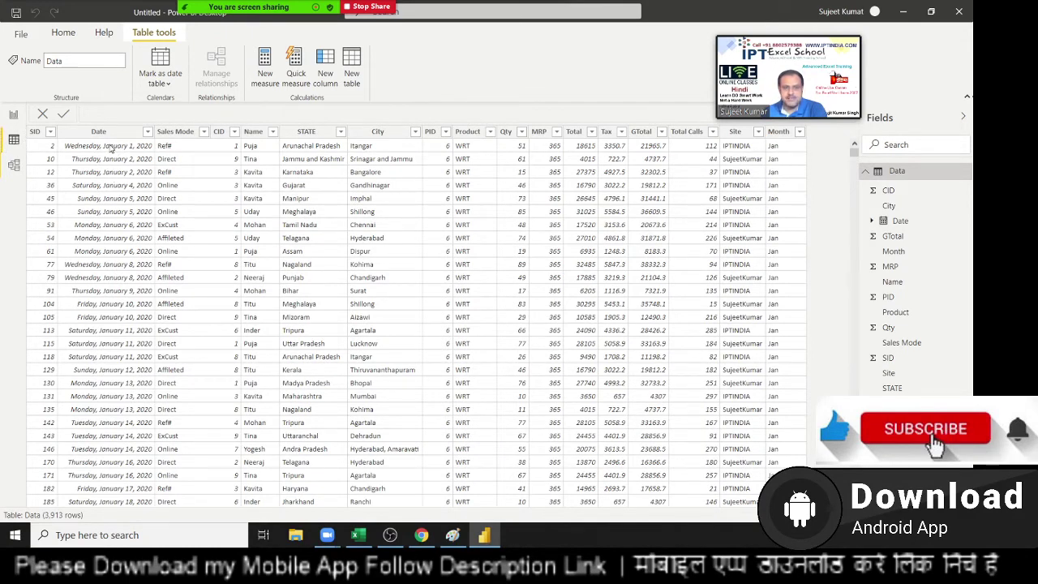
Select the Month column in Data view and delete it, confirming the prompt
click(107, 172)
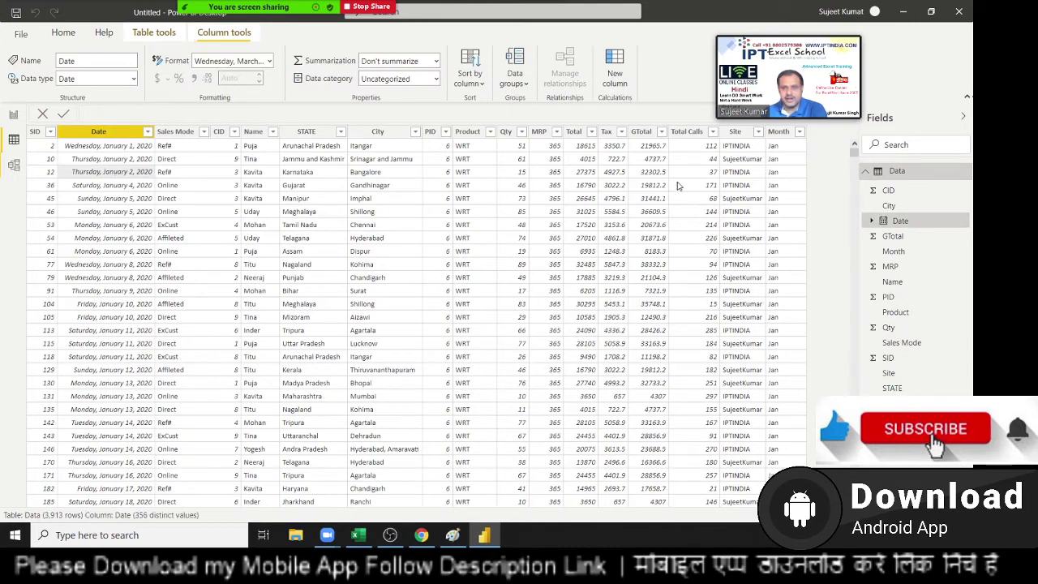
click(785, 148)
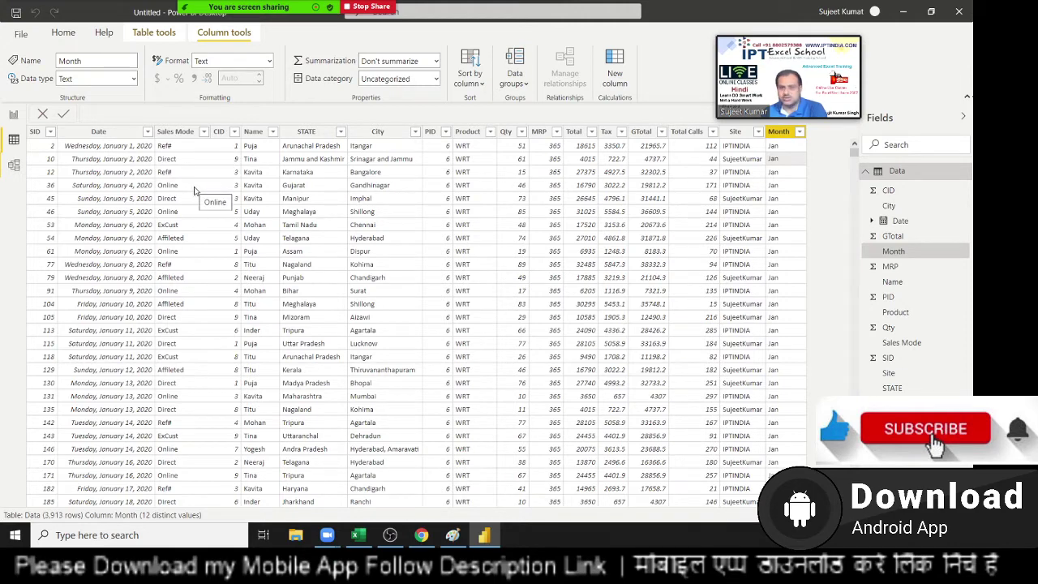
click(774, 138)
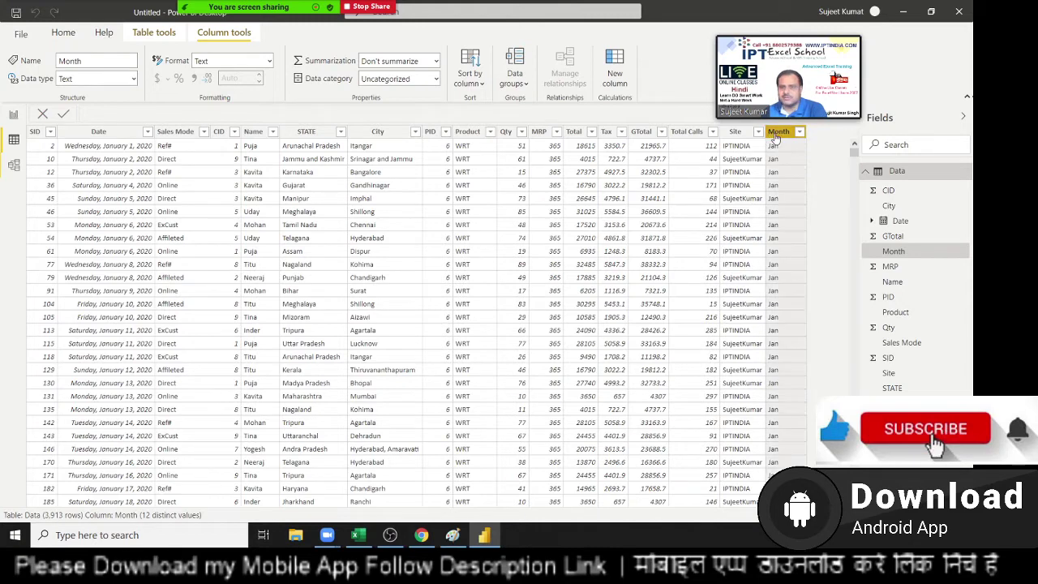
right_click(775, 138)
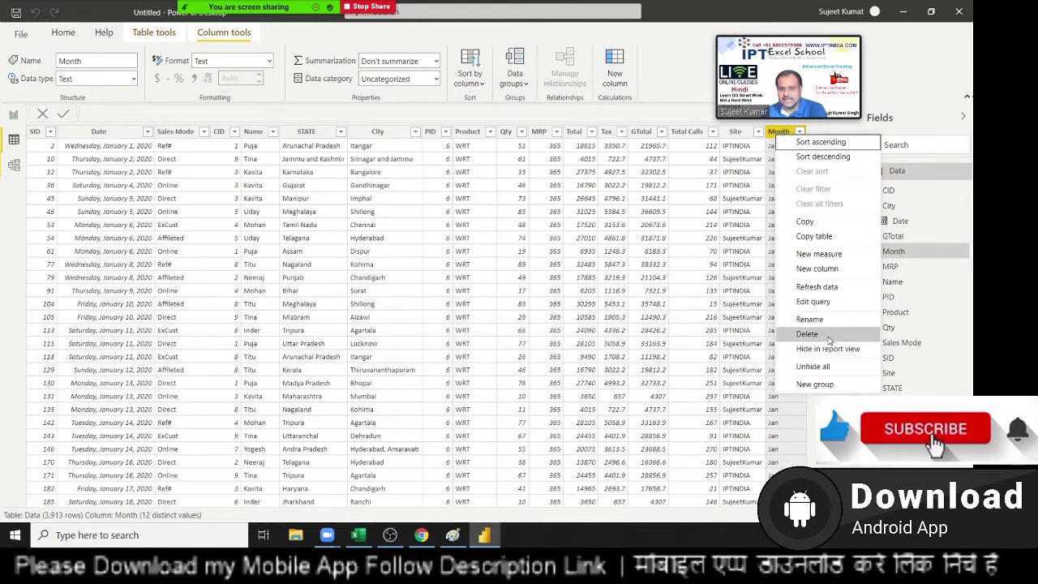
key(Escape)
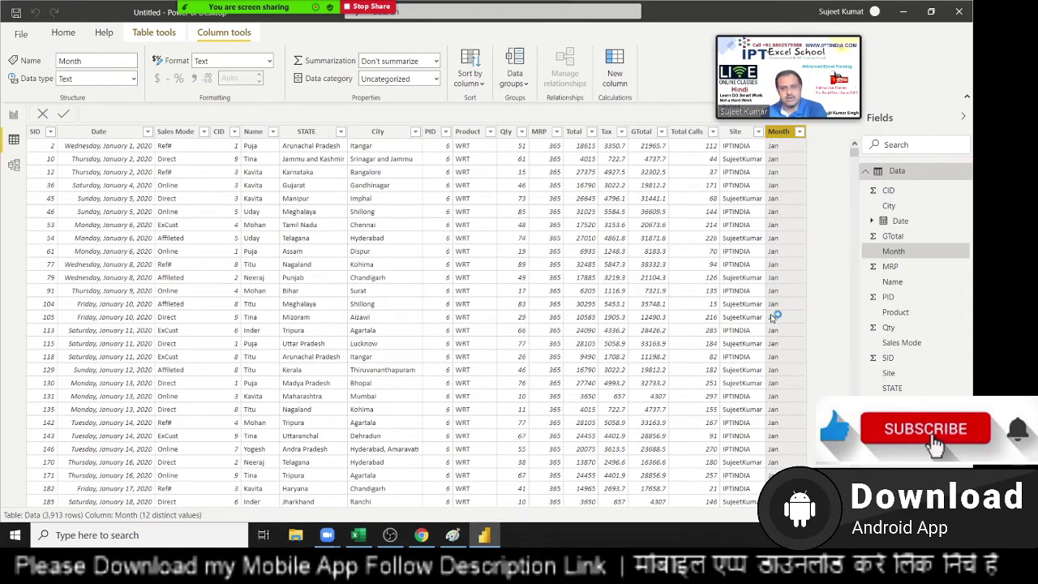
key(Delete)
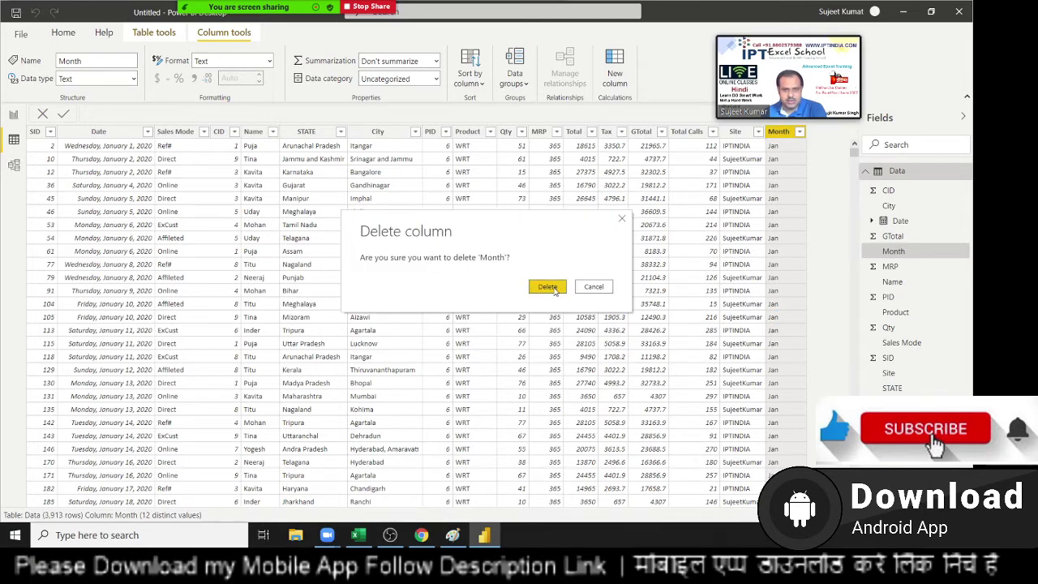
key(Escape)
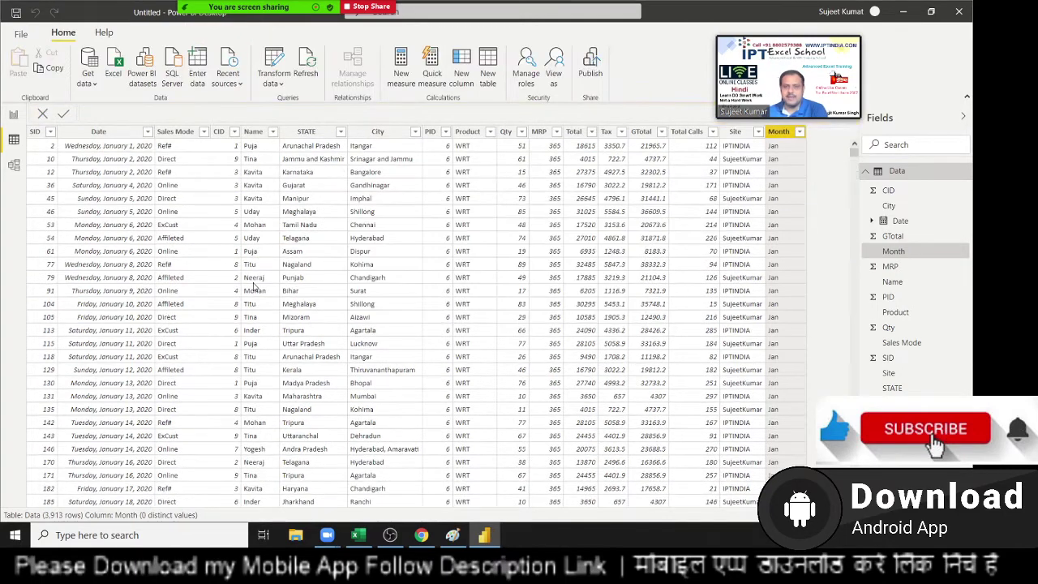
key(Delete)
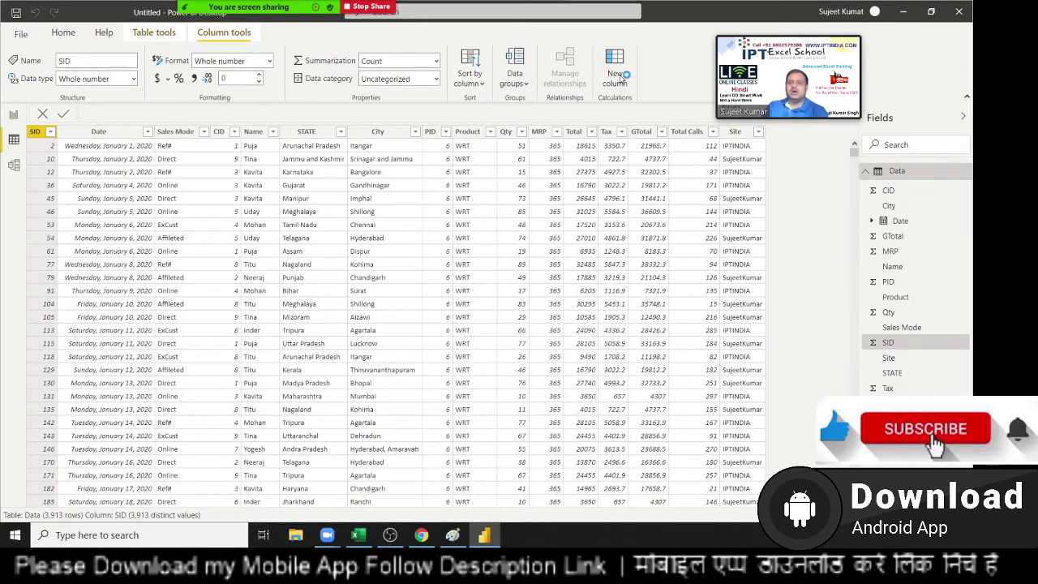
Create calculated column Month-YY = FORMAT(Data[Date],"MMM-YY"), giving values like Jan-20
click(622, 74)
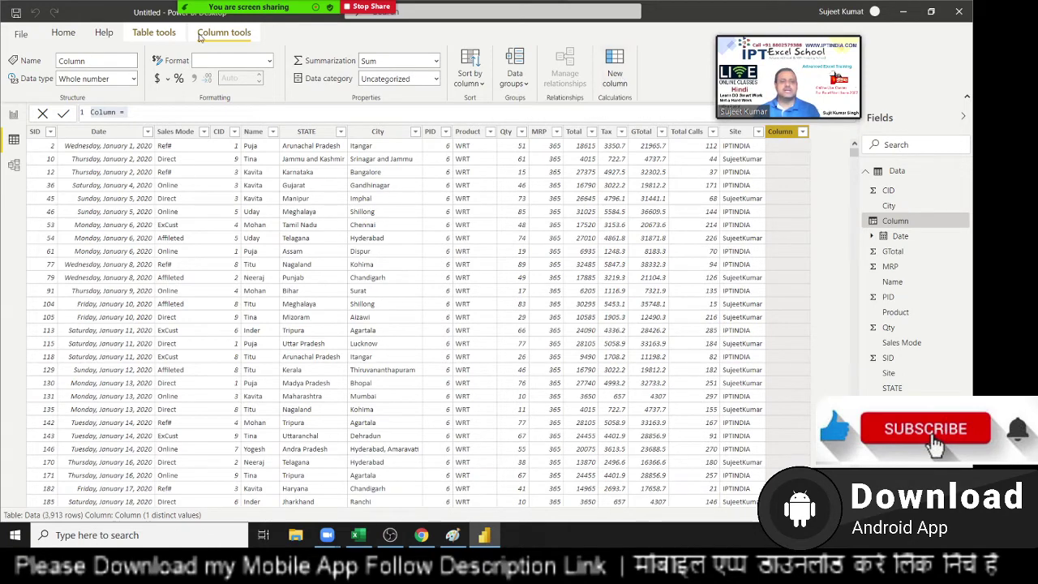
double_click(114, 113)
click(114, 114)
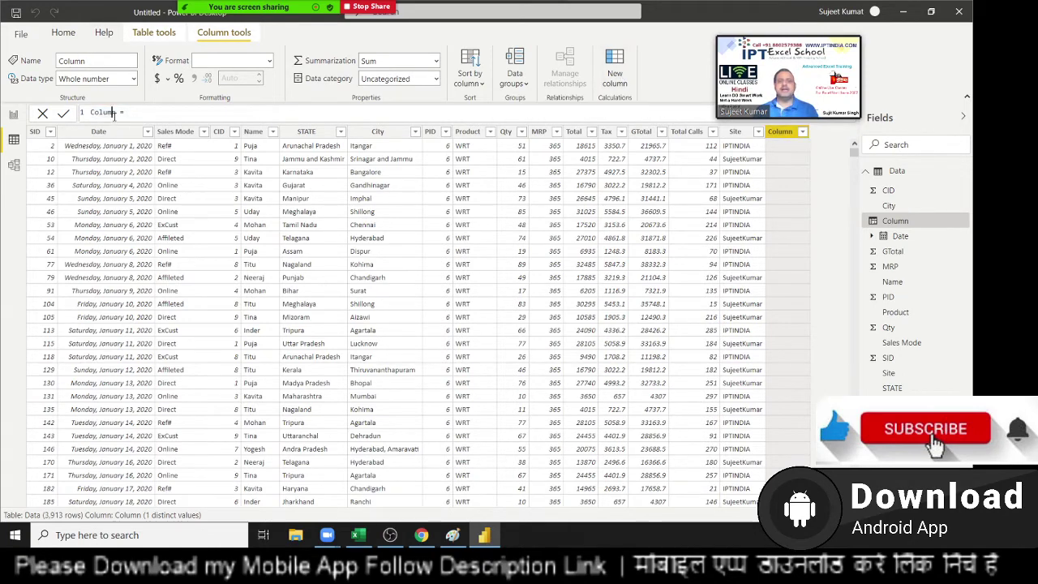
double_click(113, 114)
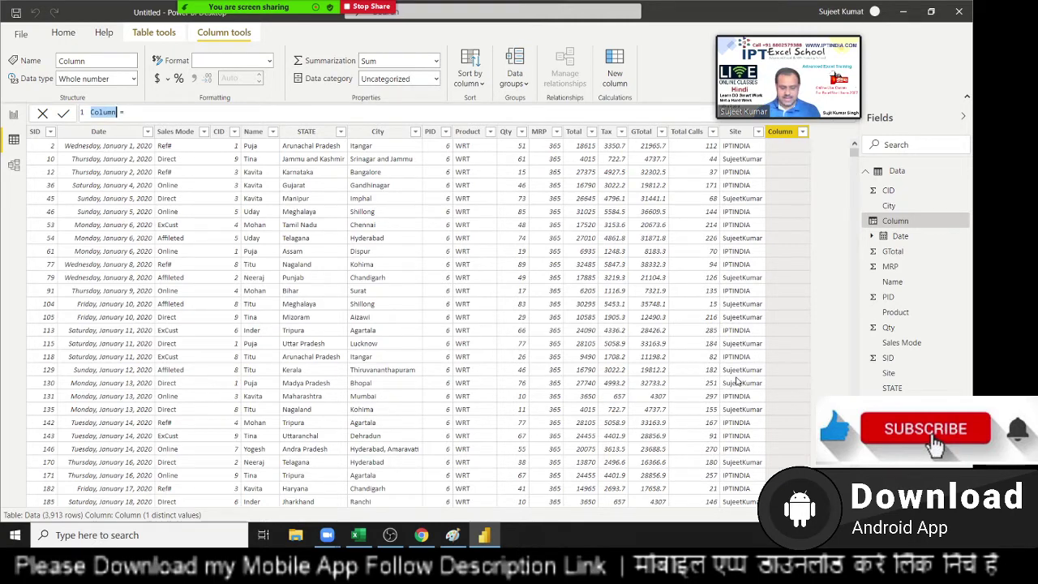
text(Month-)
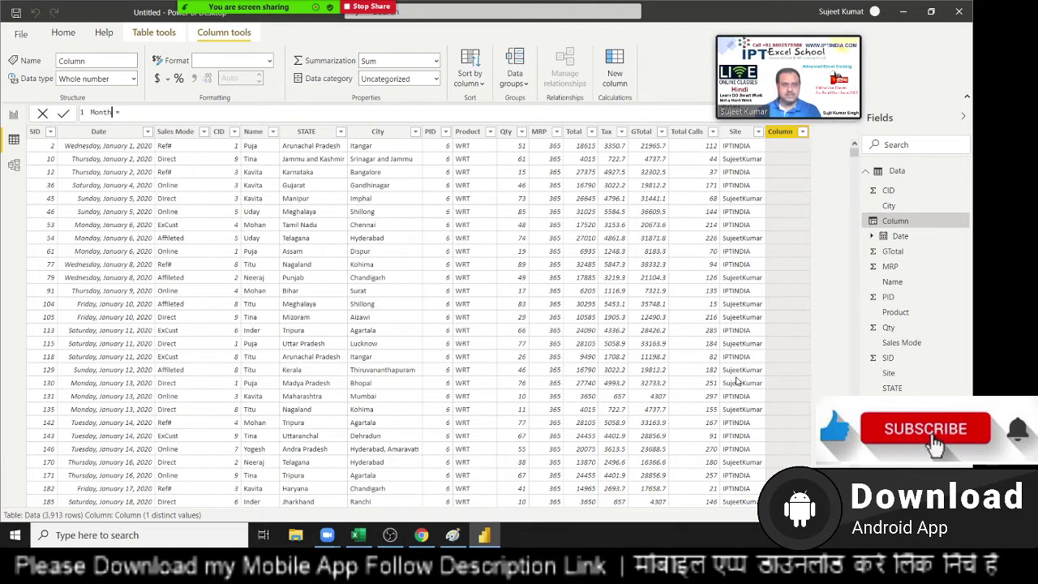
text(YY = )
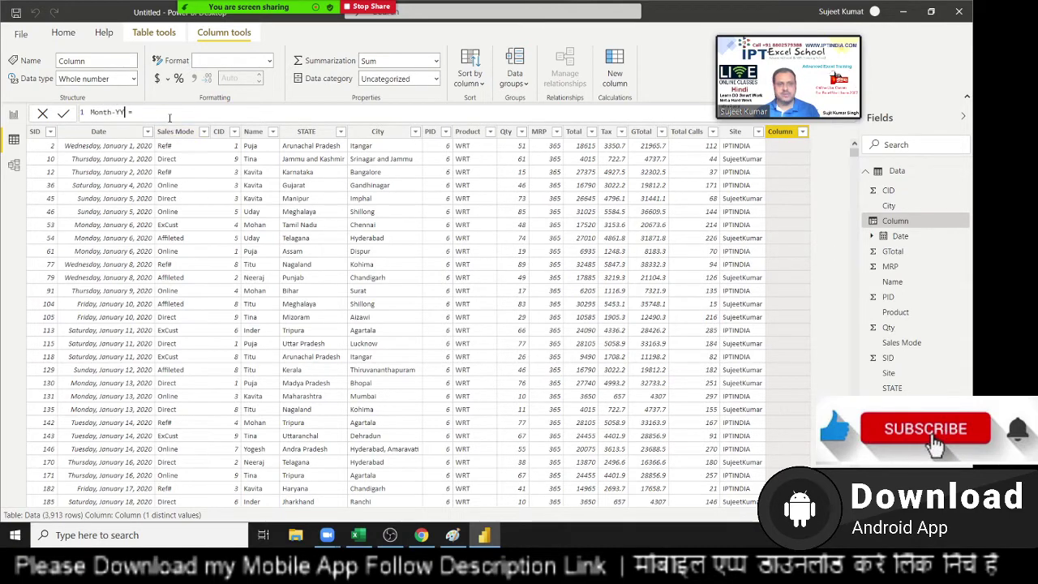
text(f)
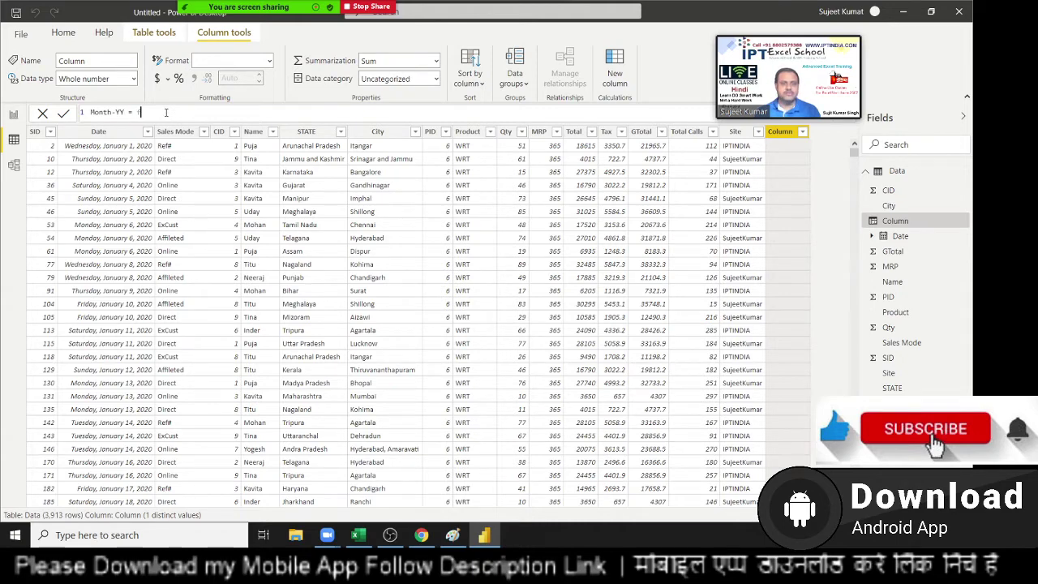
text(or)
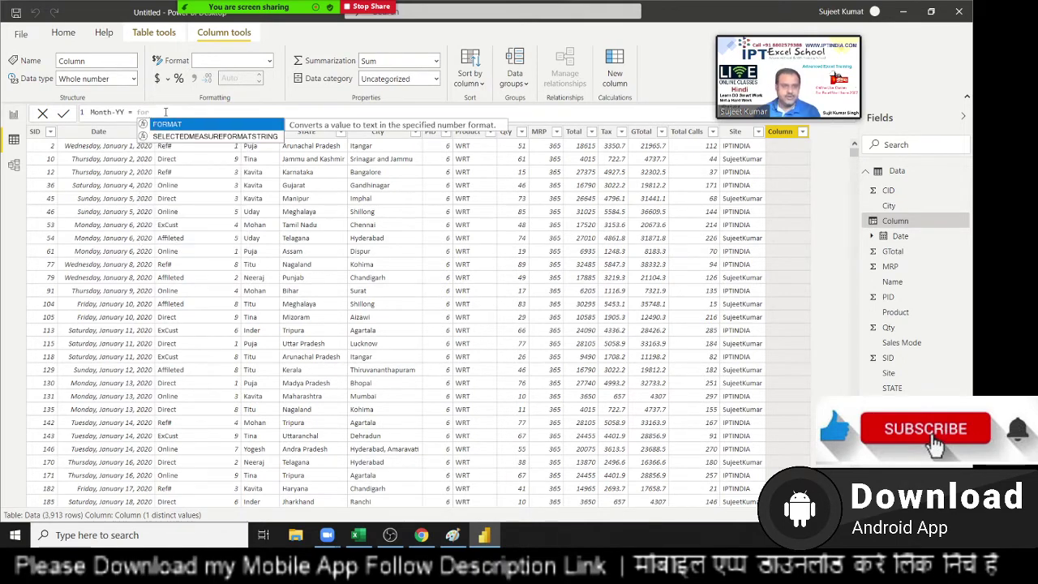
key(Tab)
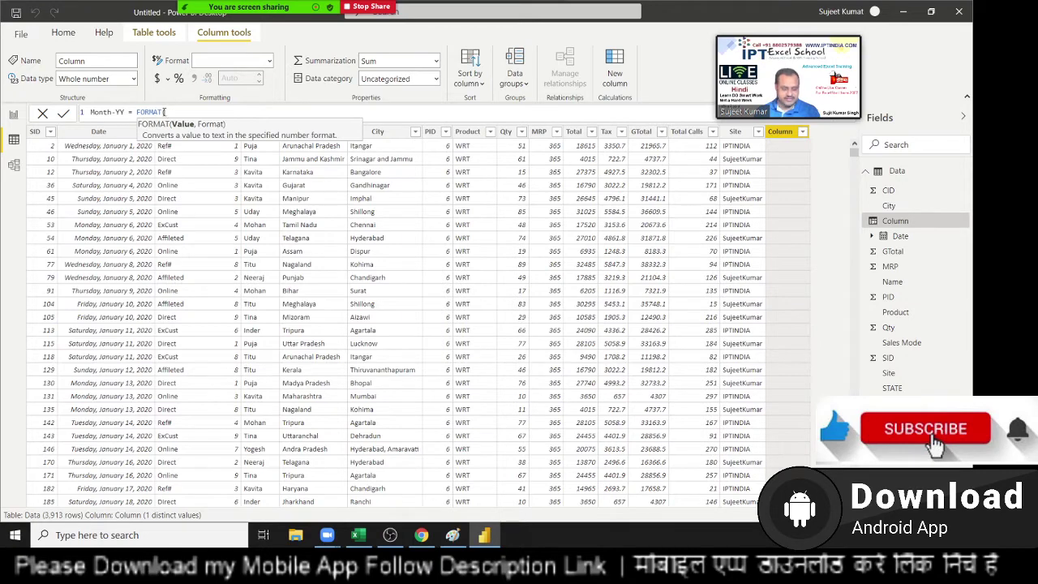
text(date)
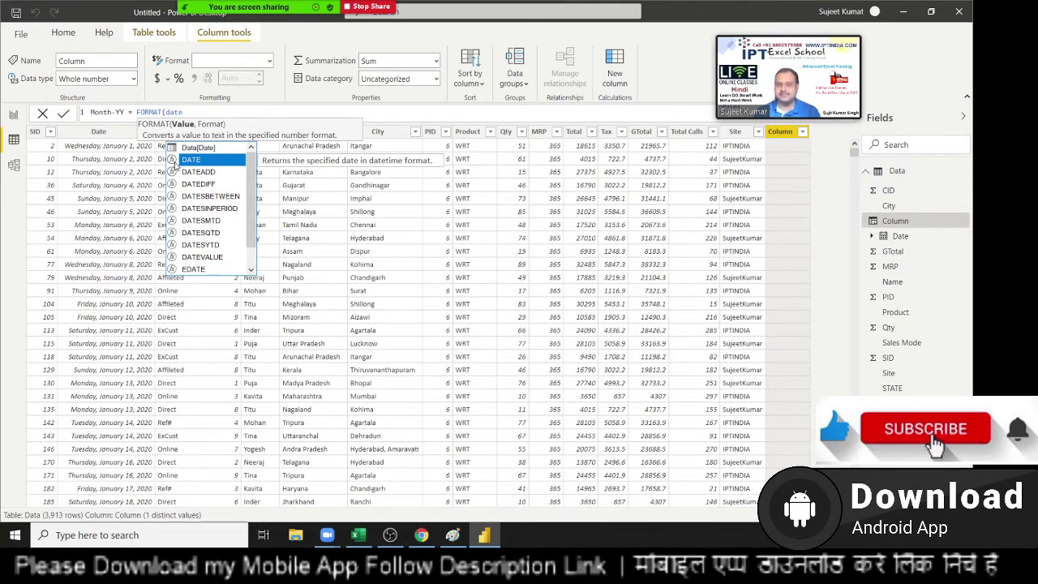
key(Up)
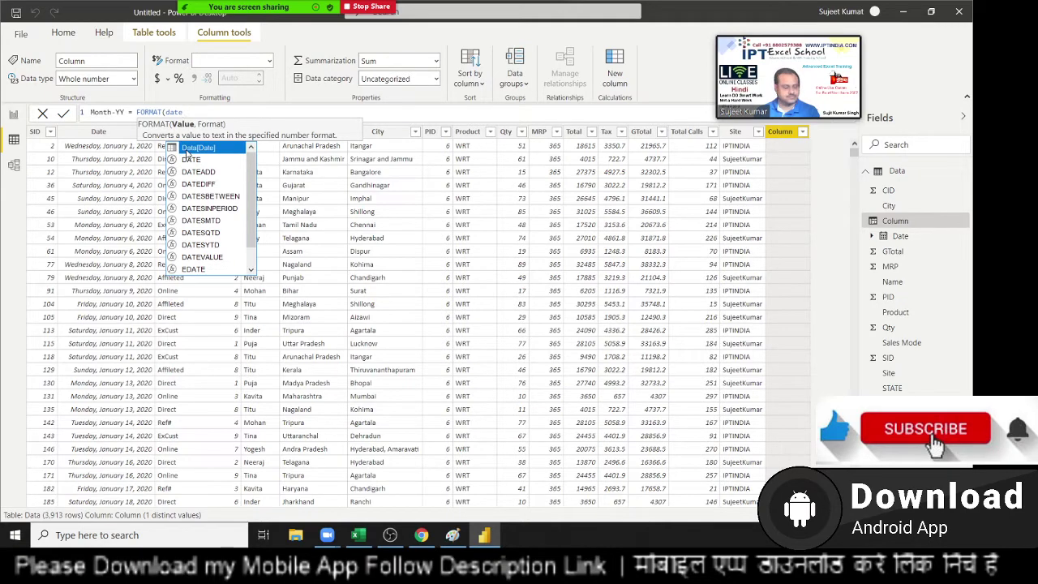
key(Tab)
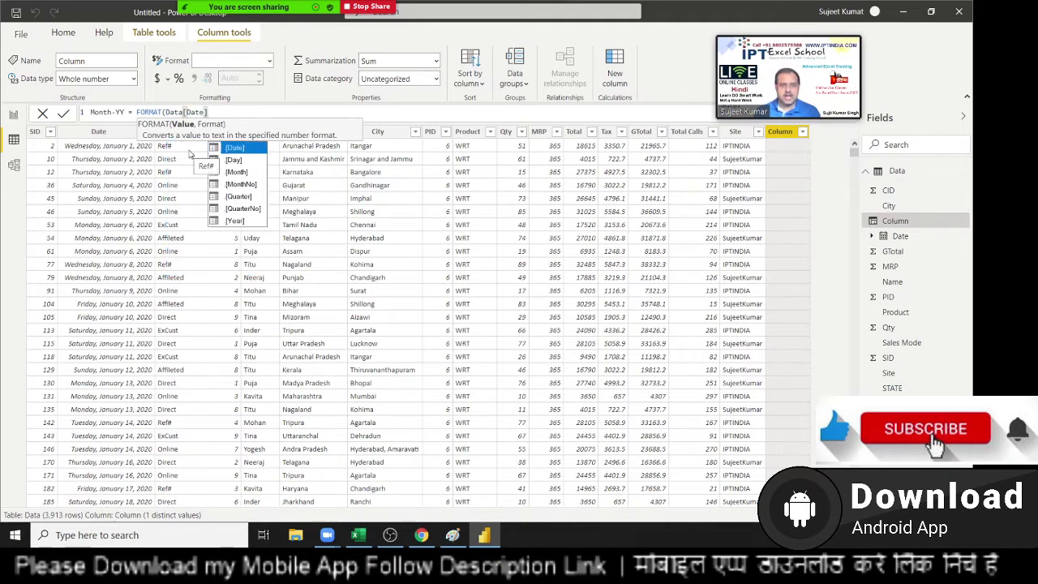
text(,)
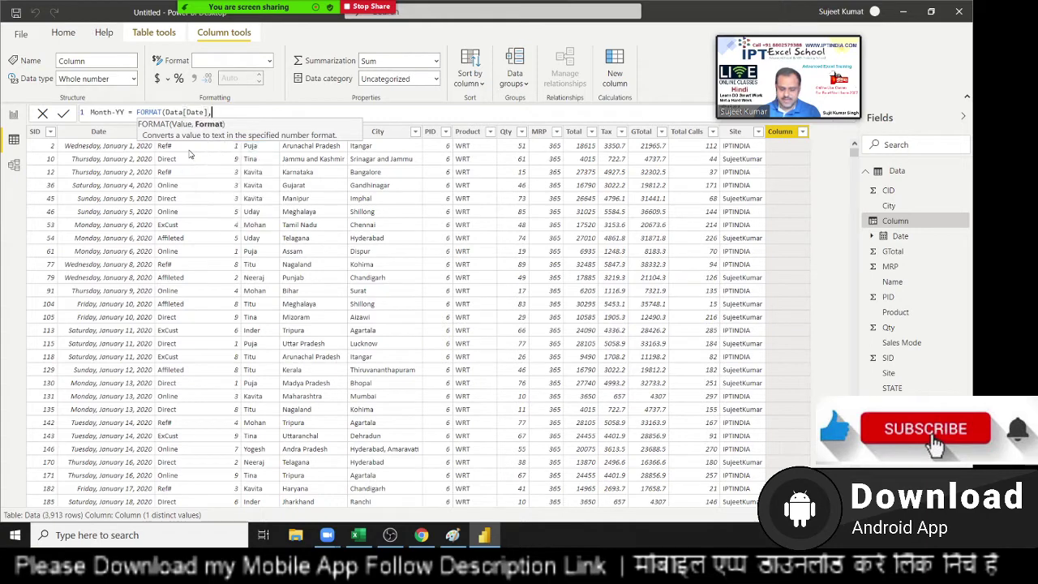
text("MM)
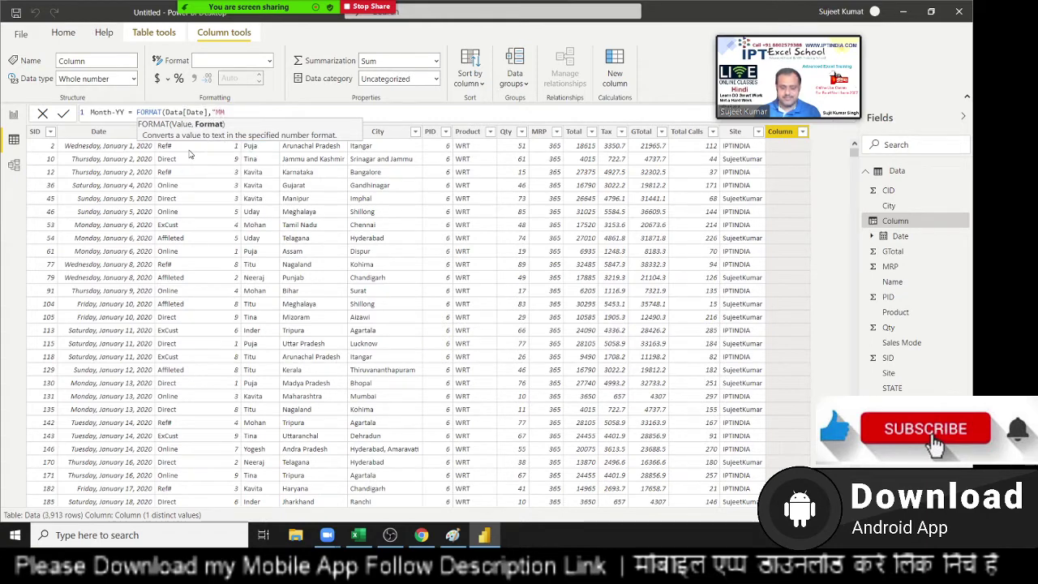
text(M-YY)
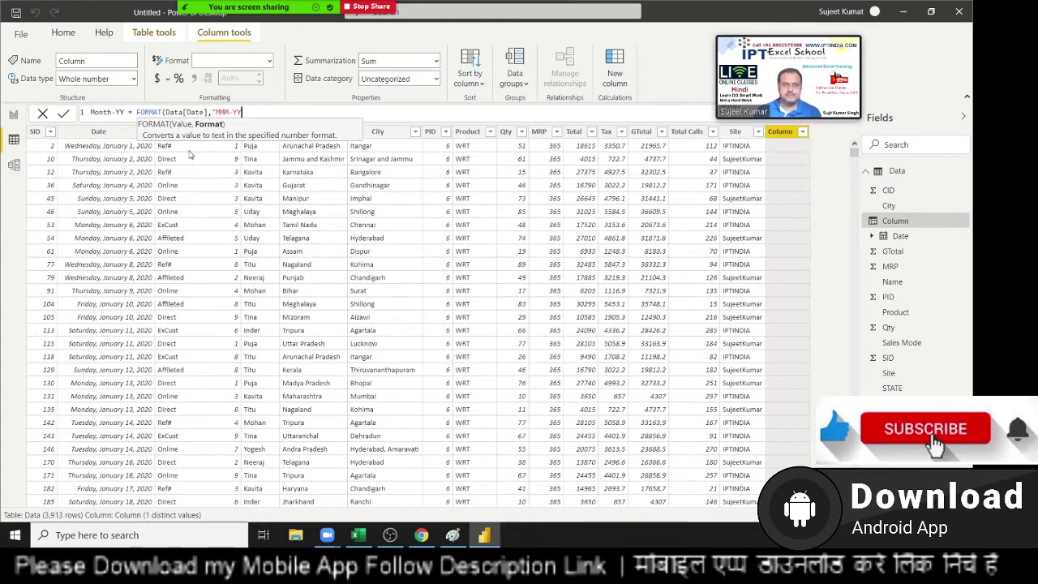
text("))
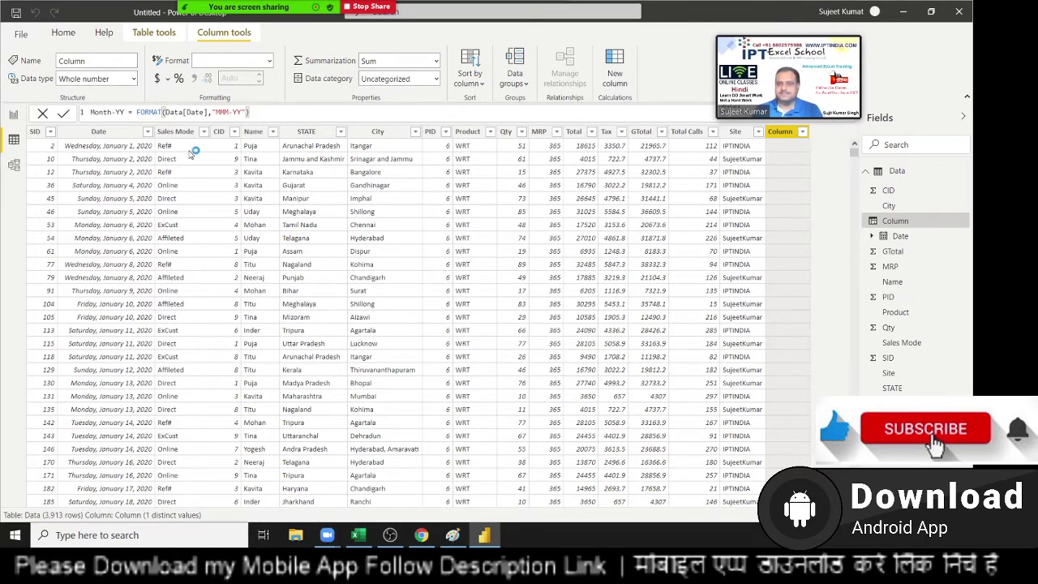
key(Return)
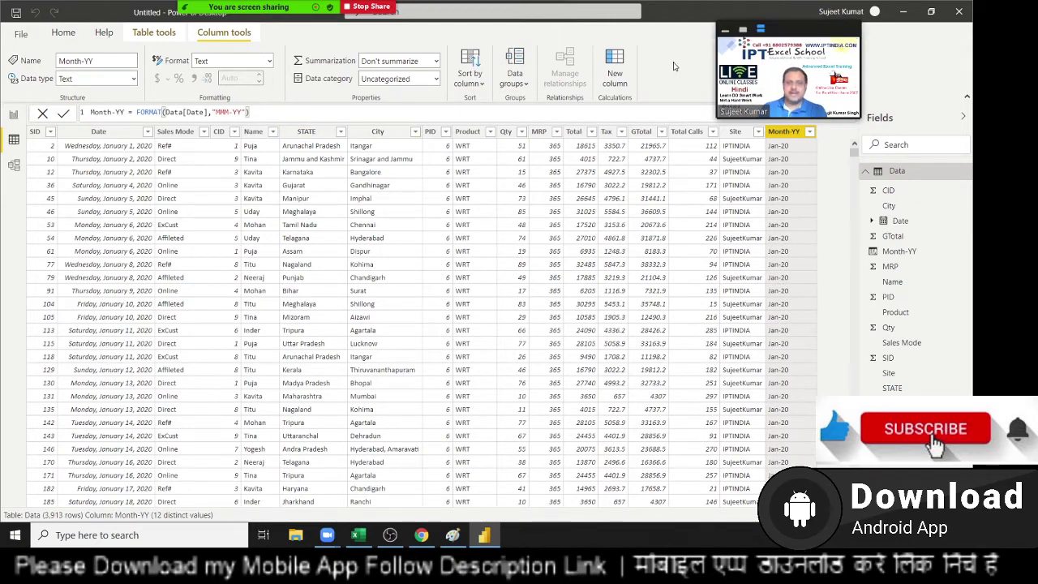
Create calculated column QTYP = FORMAT(Data[Qty],"""BOX"" #"), giving values like BOX 51
click(629, 68)
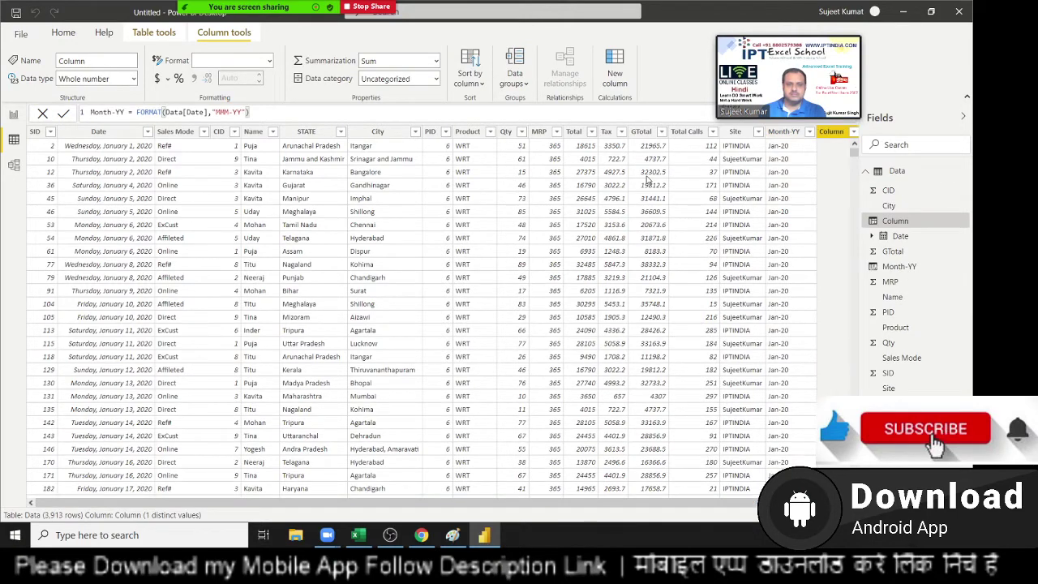
double_click(109, 114)
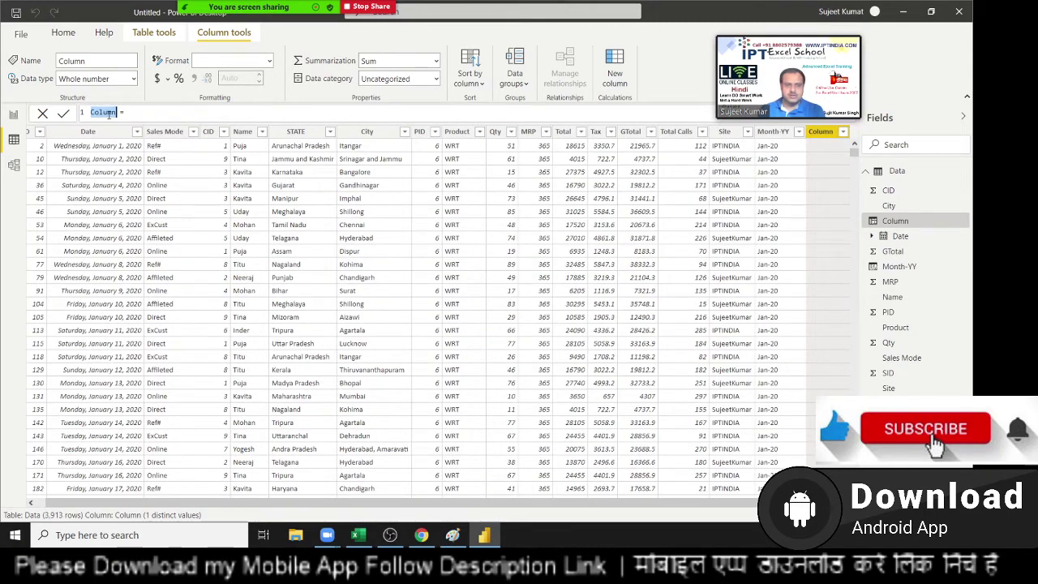
text(QT)
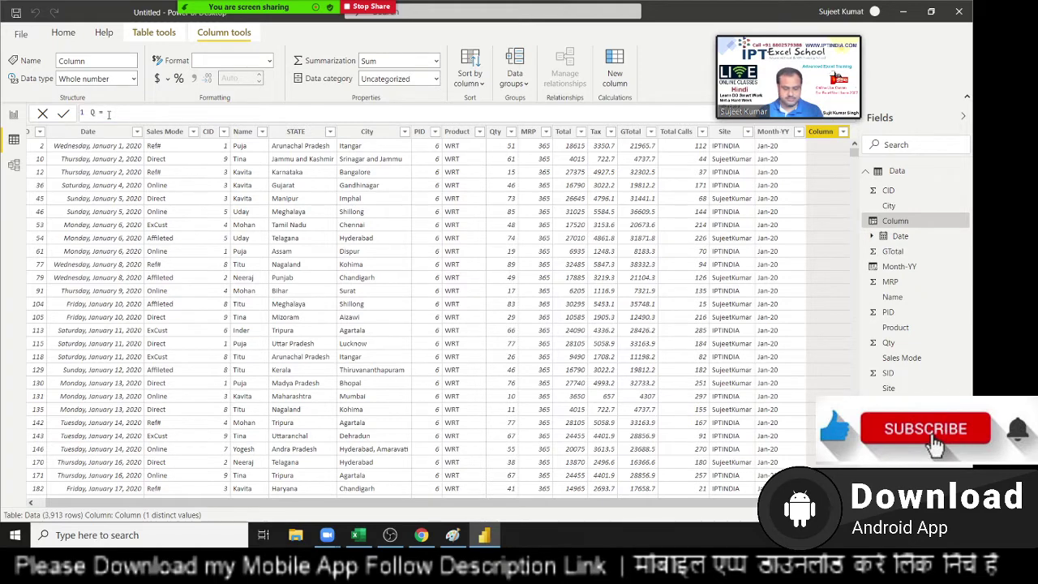
text(YP)
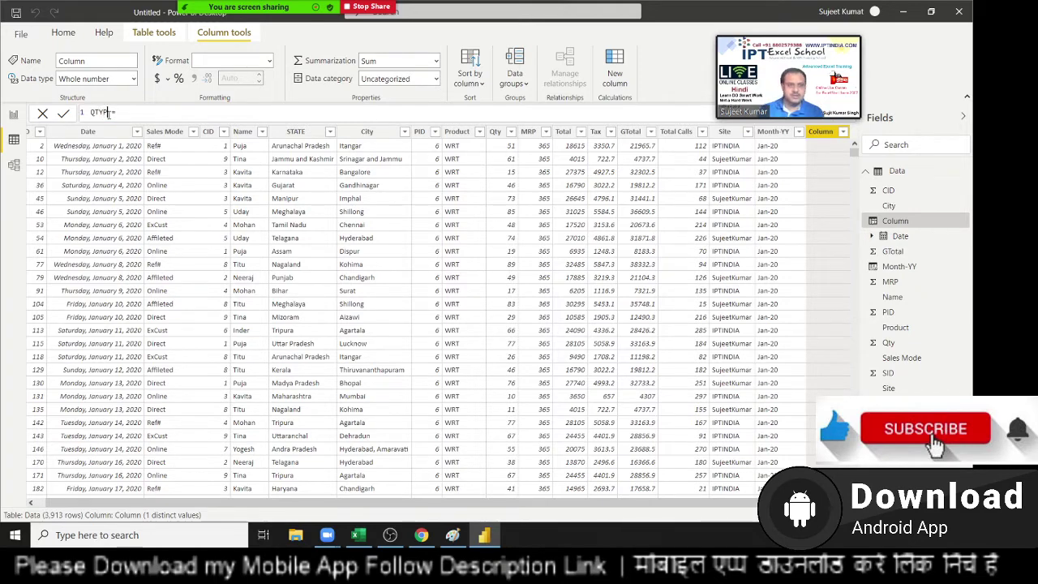
key(End)
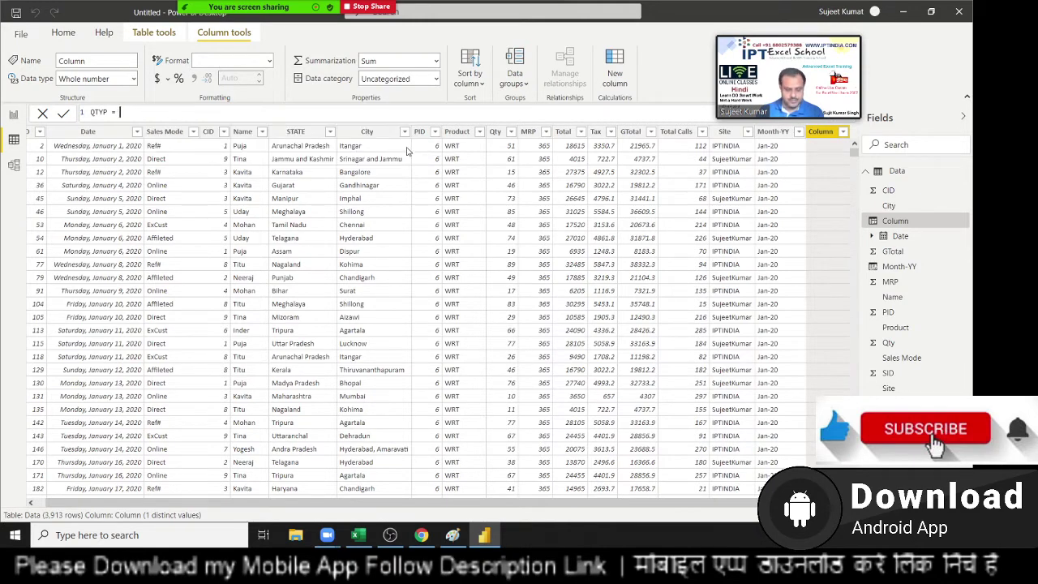
text(FORMAT()
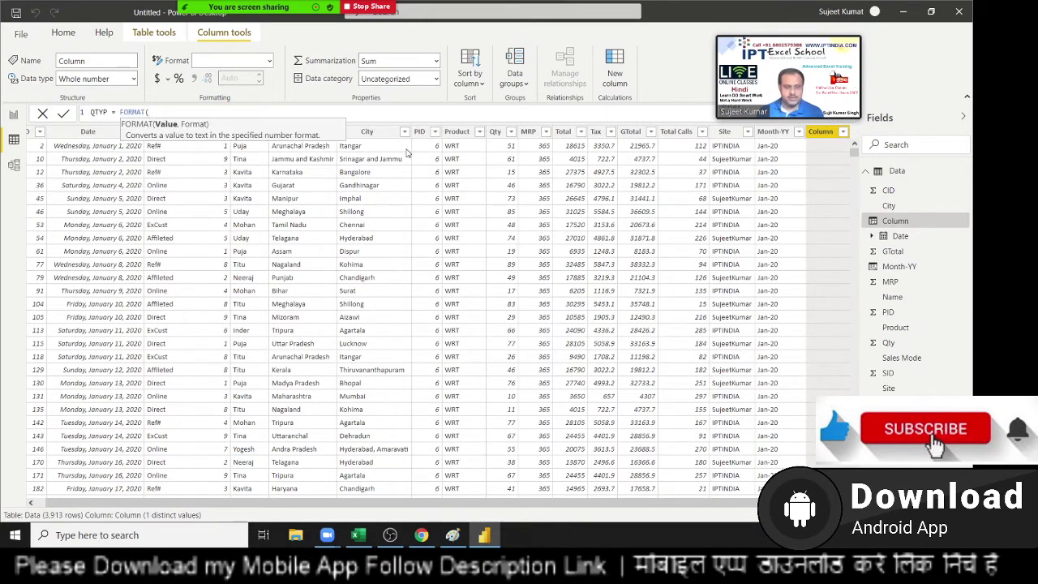
text(")
key(BackSpace)
text(qty)
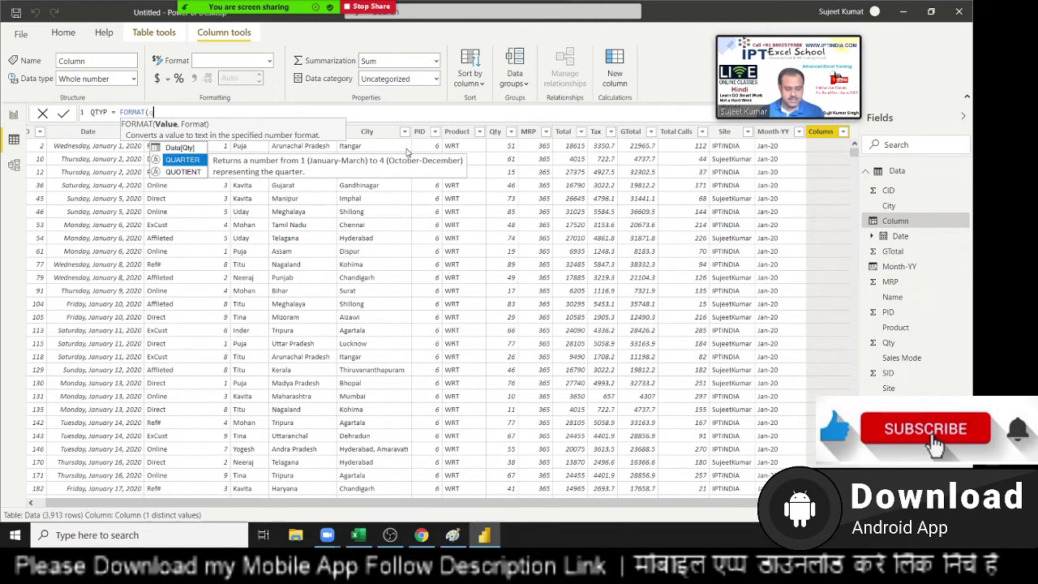
key(Tab)
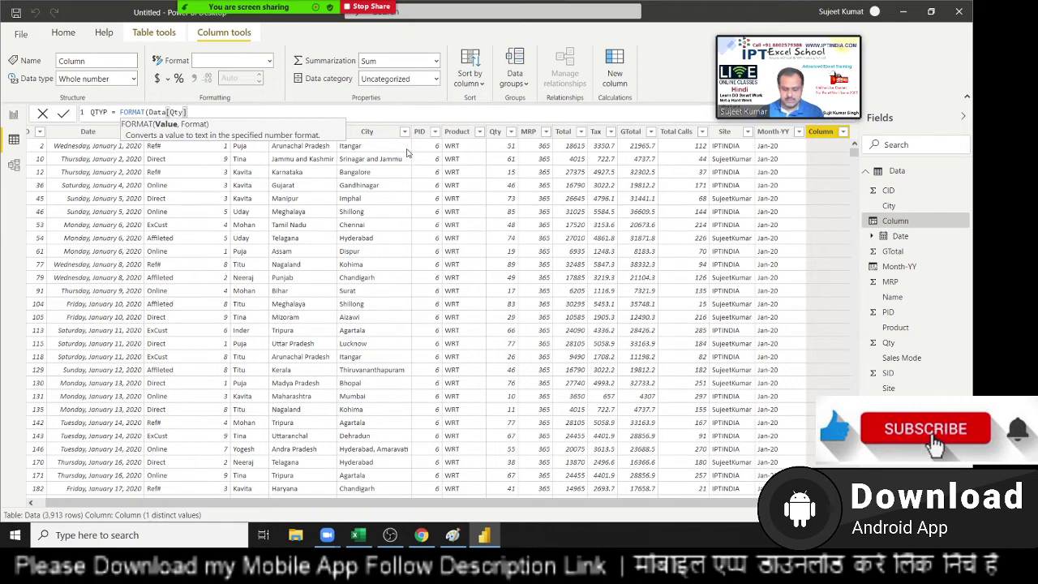
text(,")
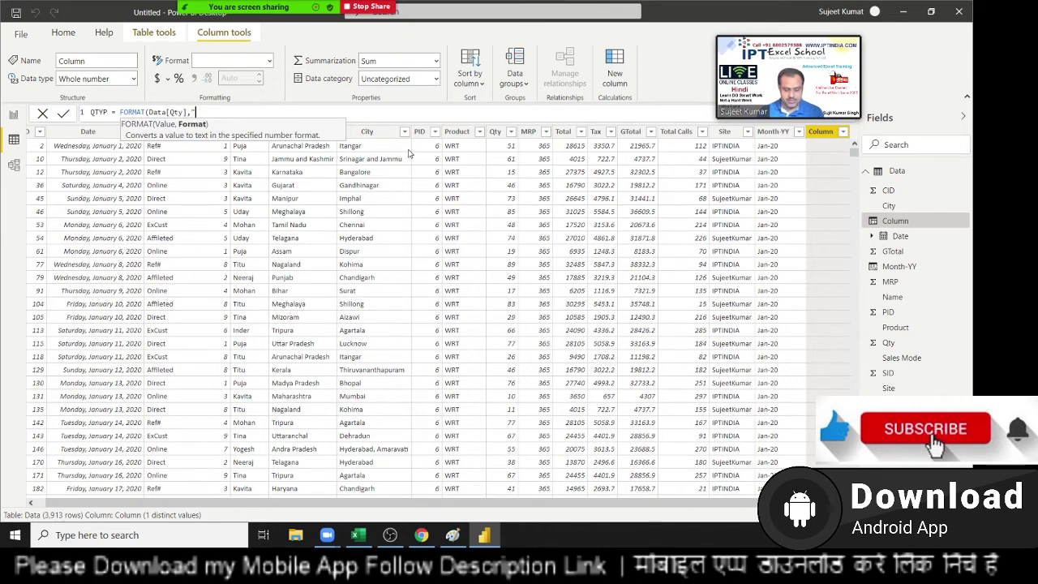
text(")
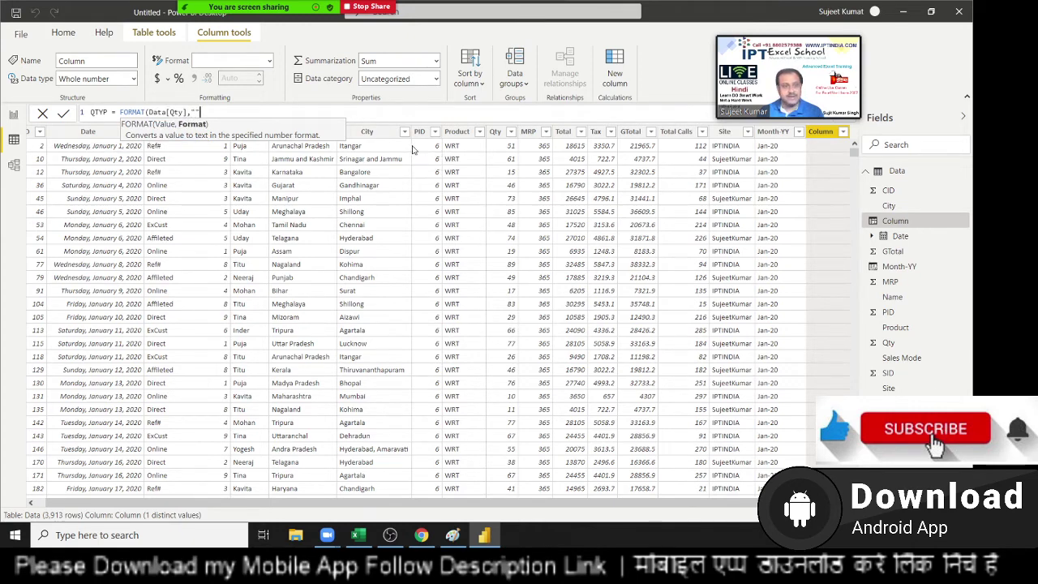
text($0)
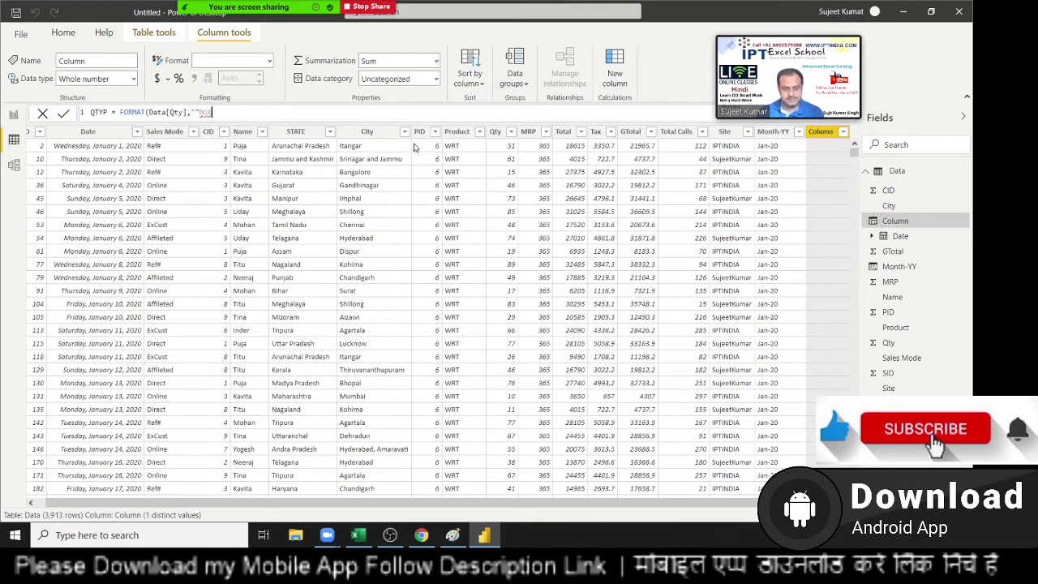
text(")
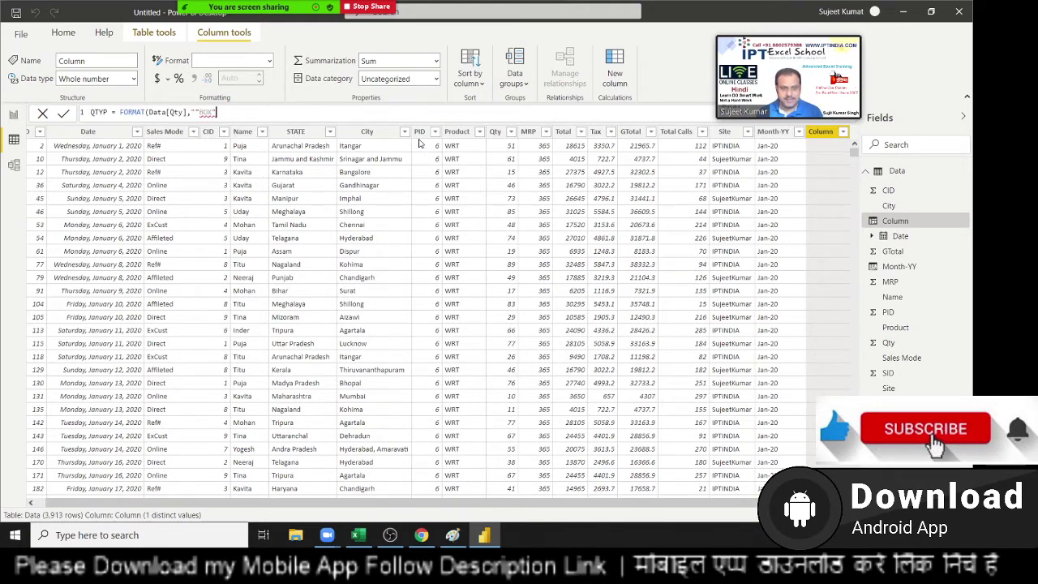
text(")
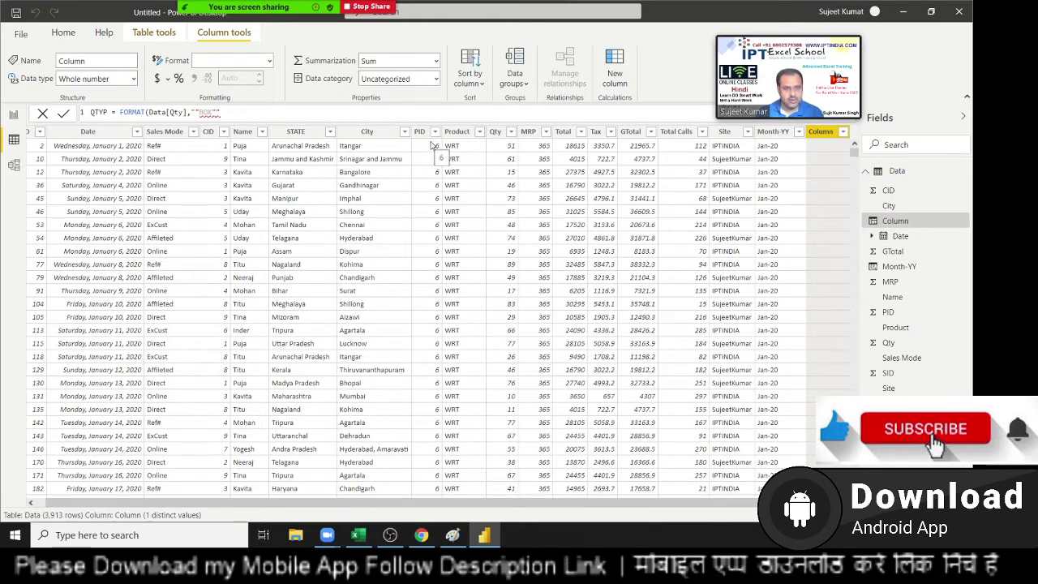
text())
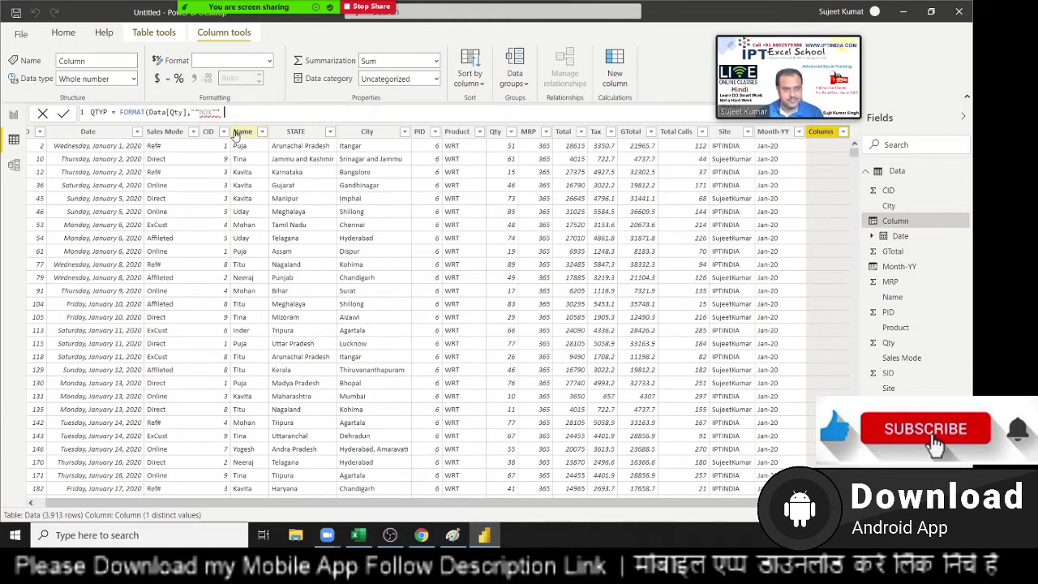
text(#)
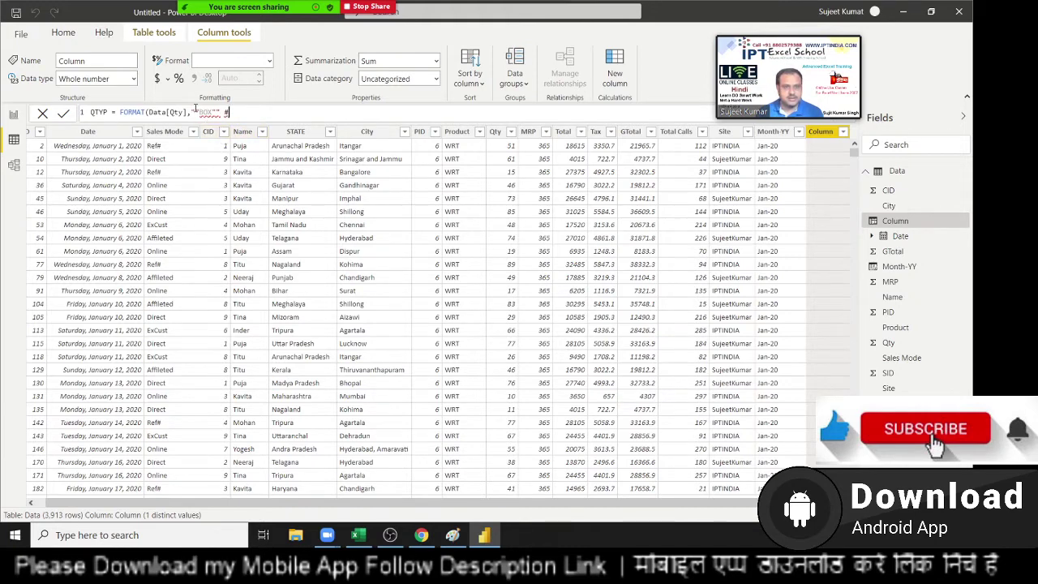
click(194, 112)
text("" #)
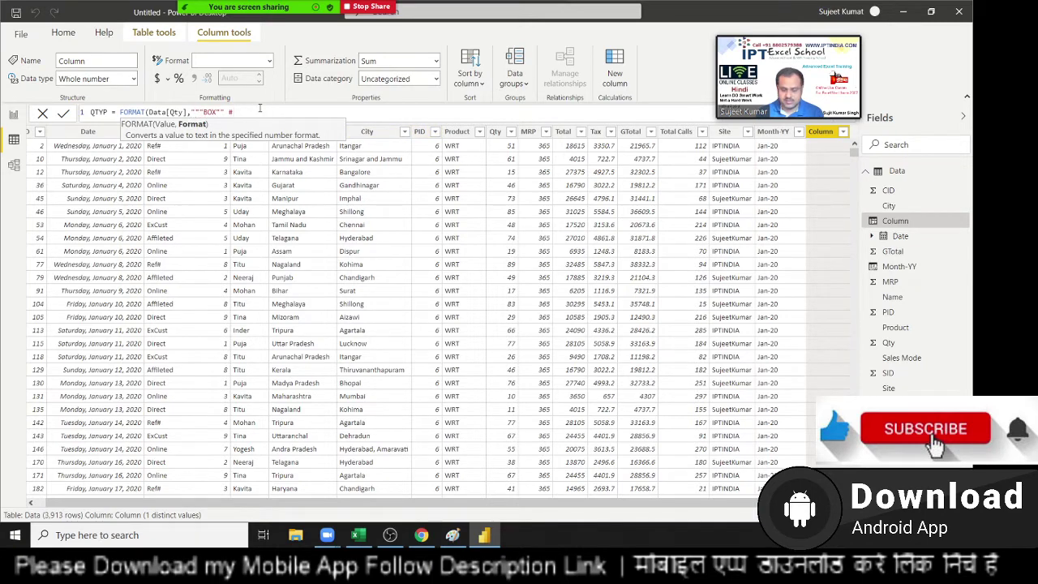
text("))
key(Return)
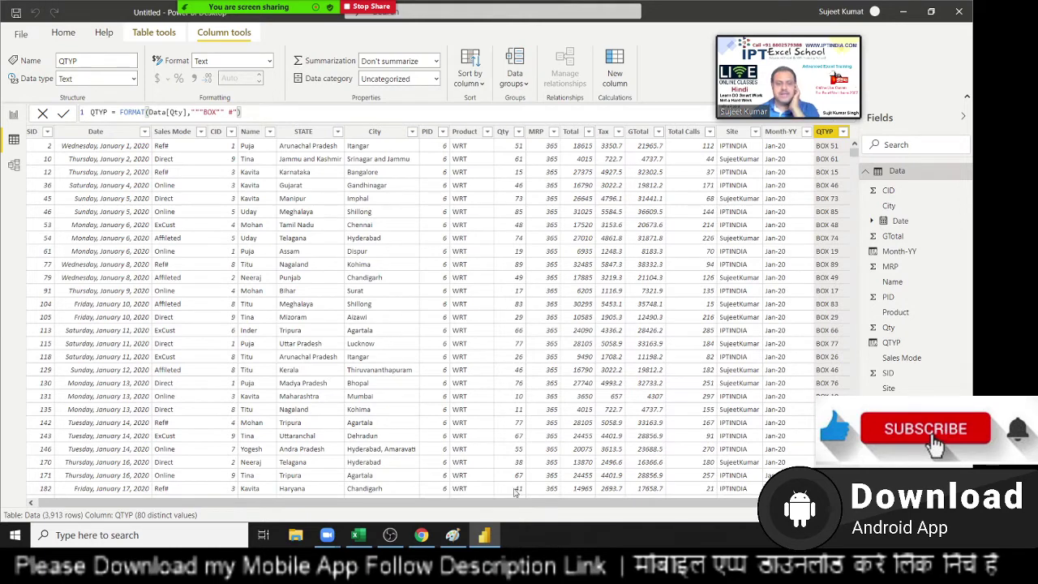
In Excel, start a new blank workbook and enter 1500 in cell B4
click(359, 534)
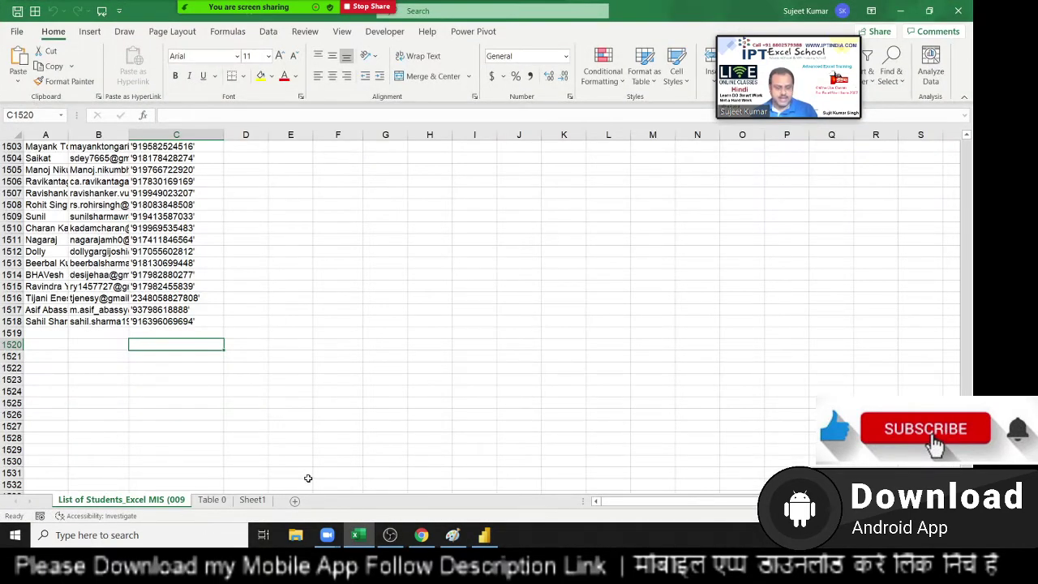
mouse_move(372, 538)
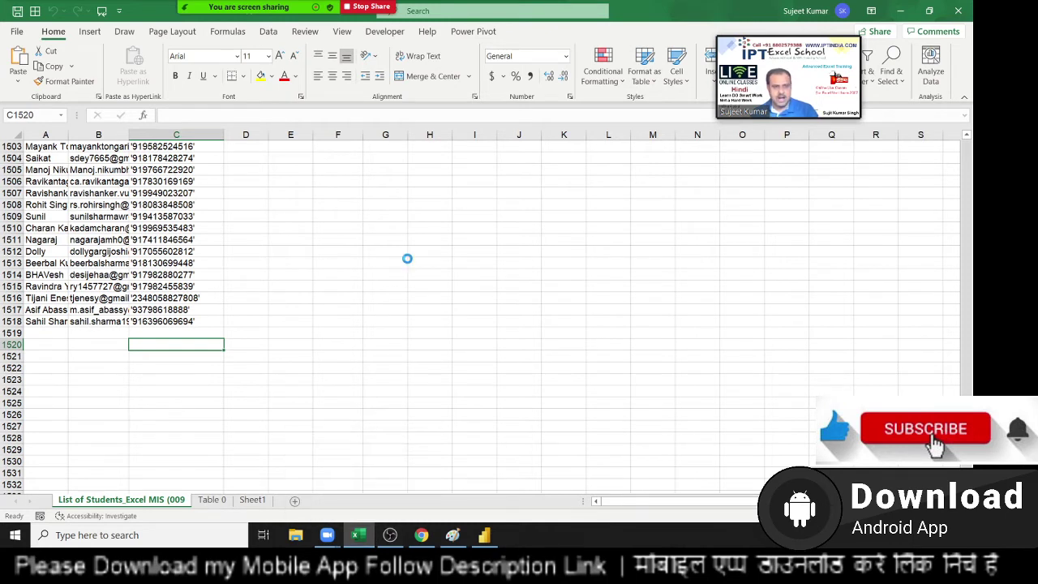
key(ctrl+n)
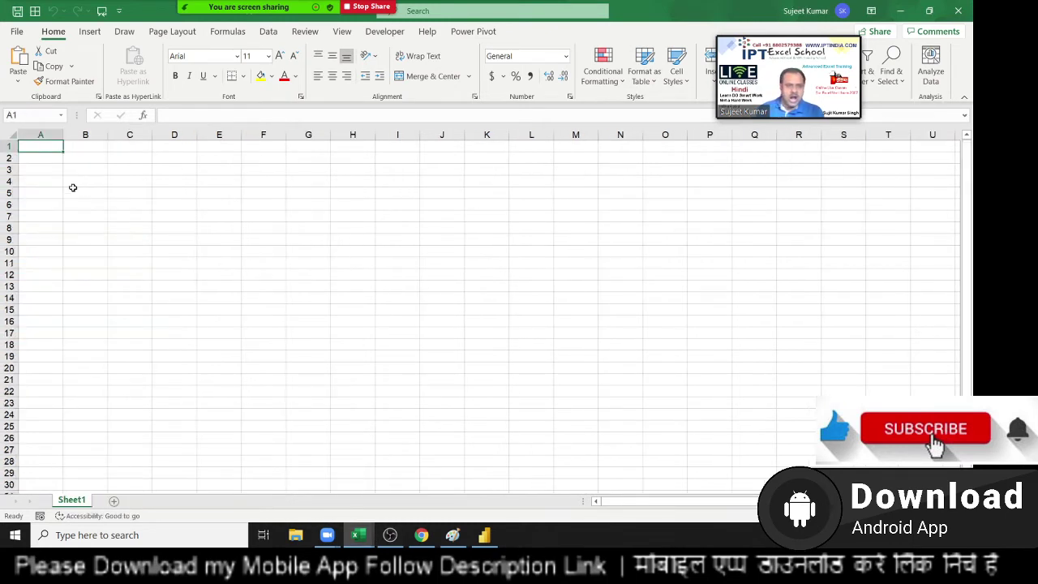
click(77, 182)
text(5)
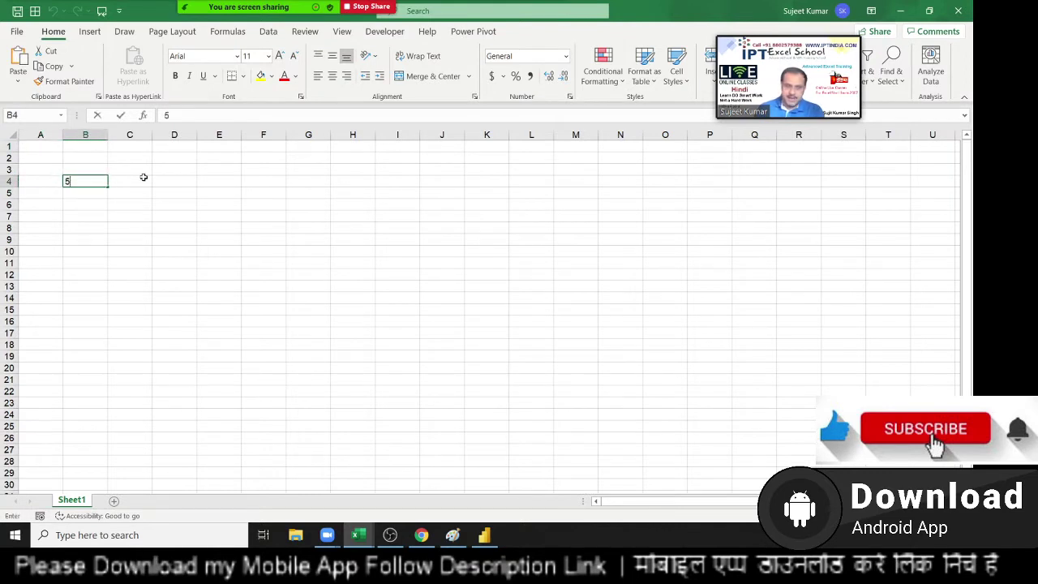
text(25)
key(BackSpace)
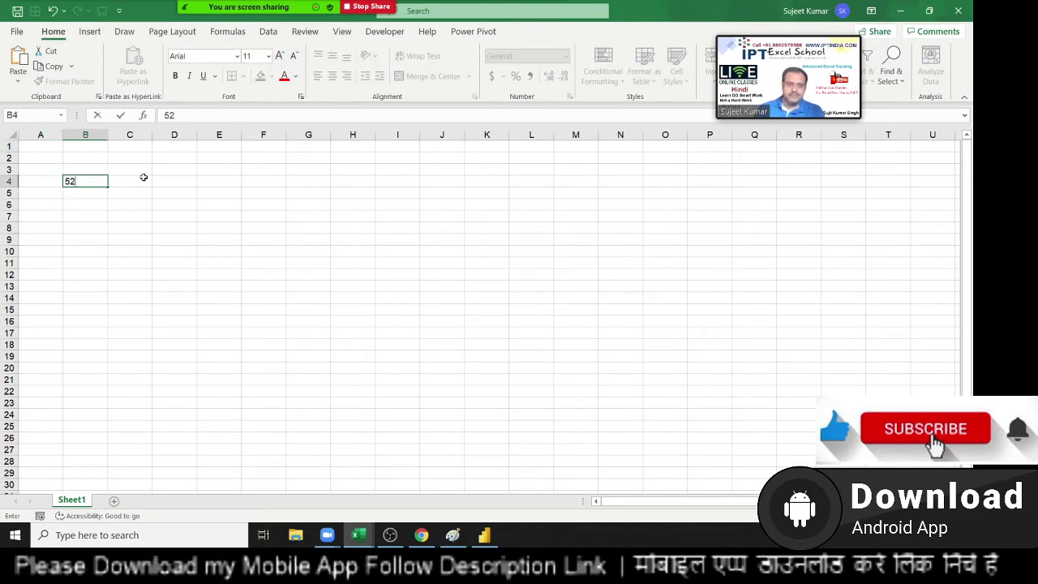
key(BackSpace)
key(BackSpace)
text(15)
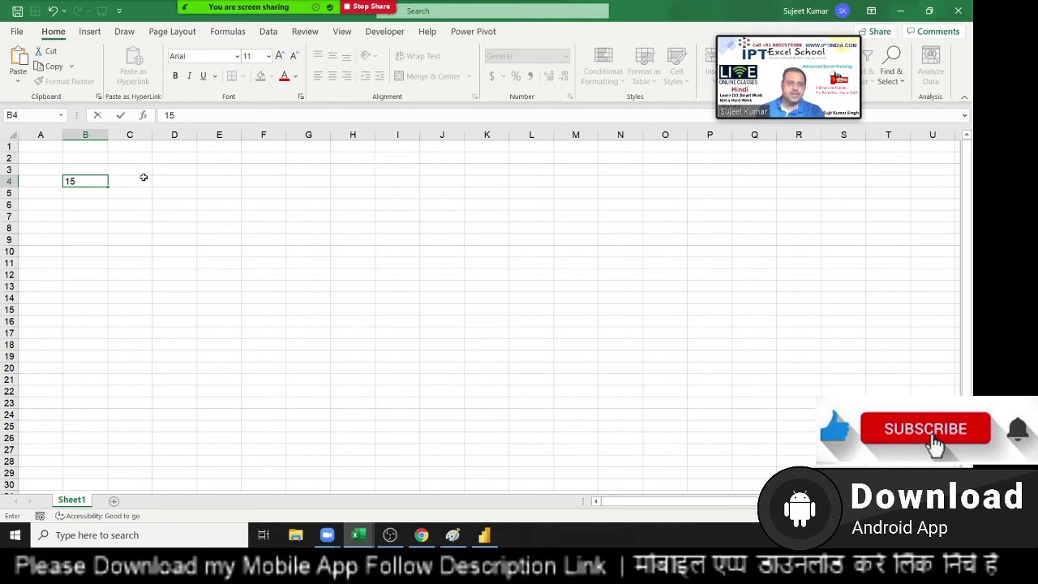
text(0)
key(BackSpace)
text(00)
key(Return)
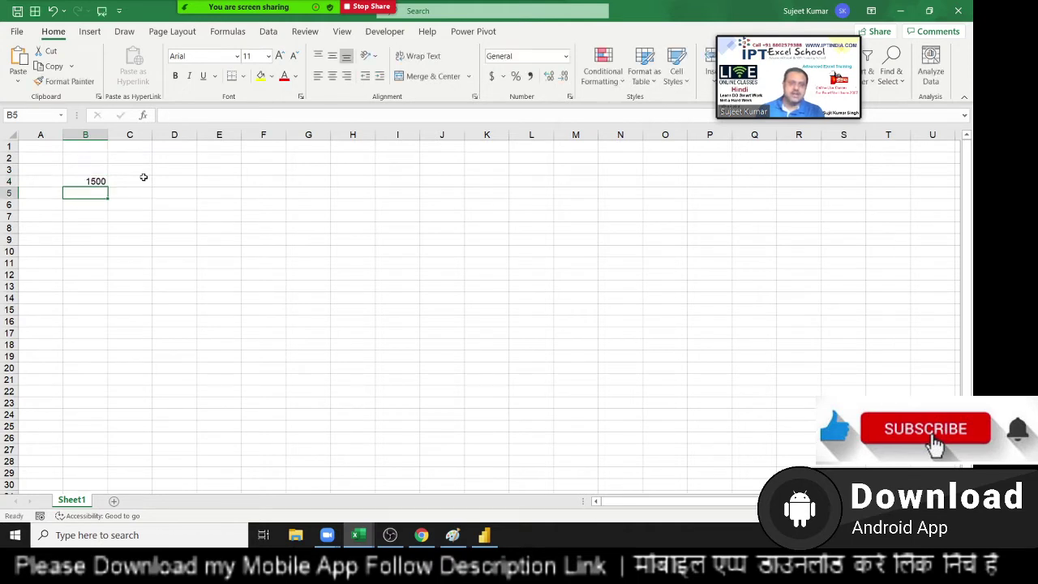
key(Up)
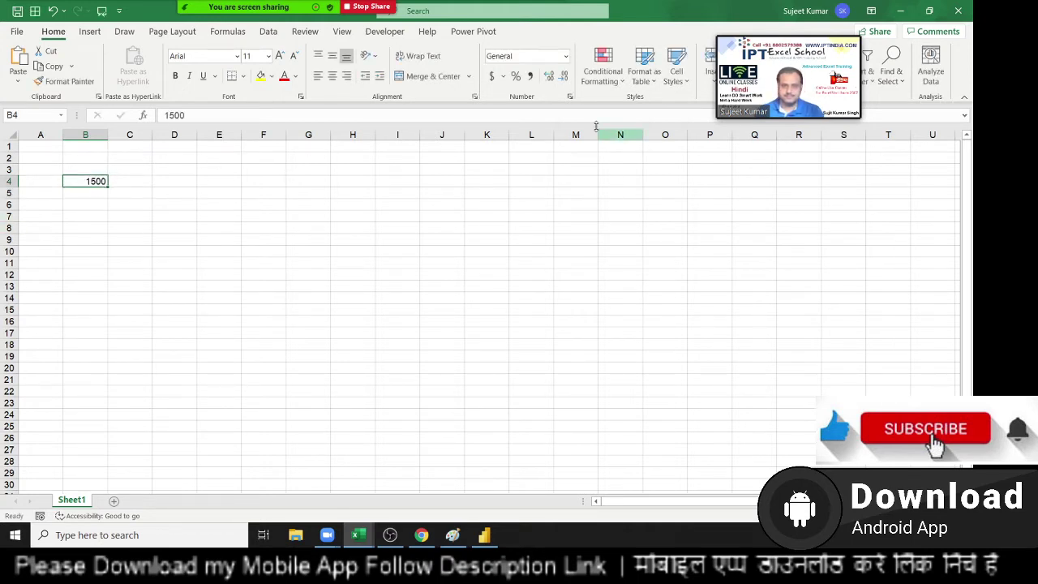
Apply the custom number format "MRP" # to B4 so it displays MRP 1500
click(570, 97)
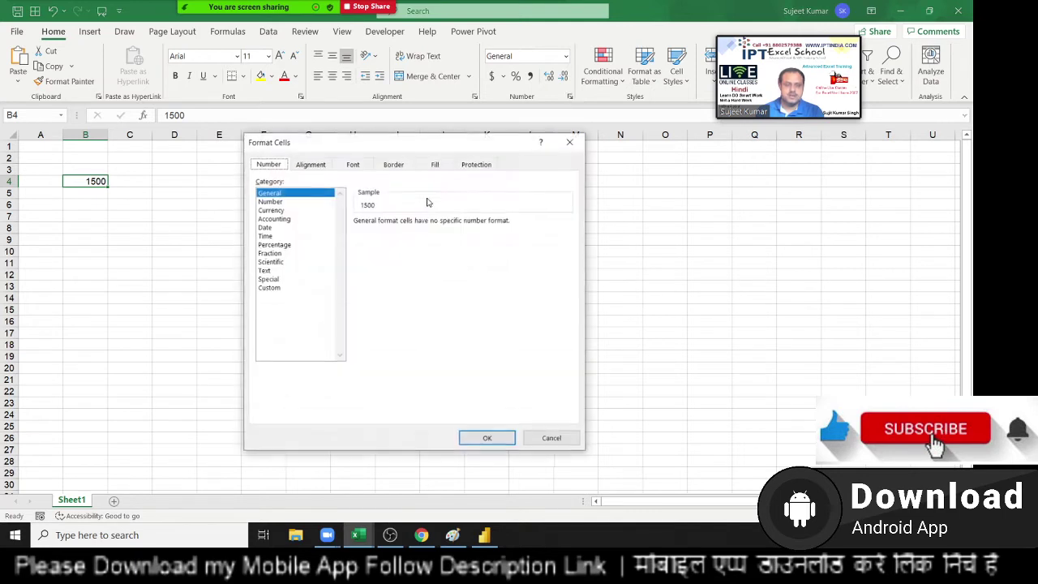
click(270, 289)
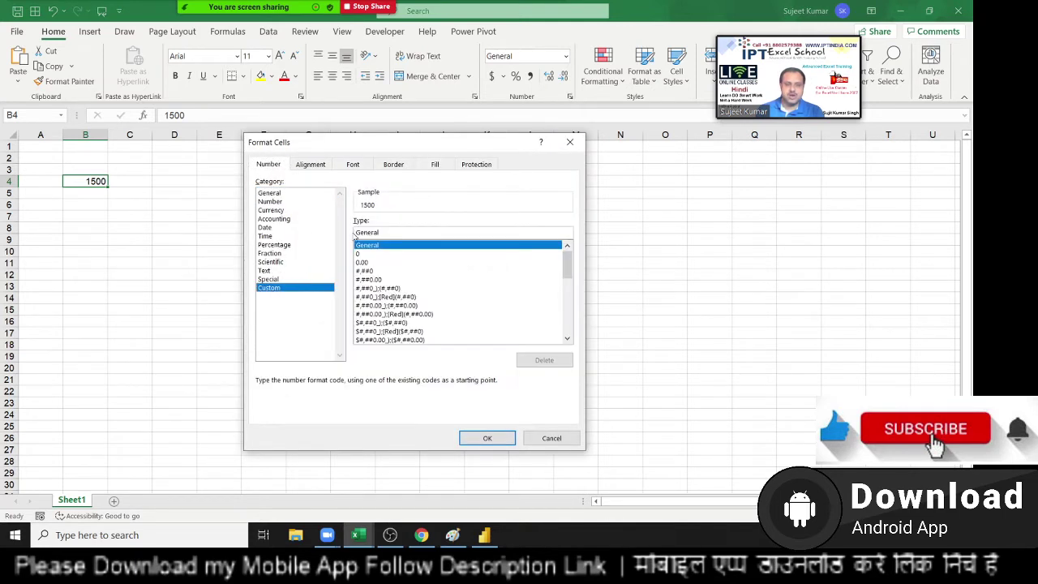
text(")
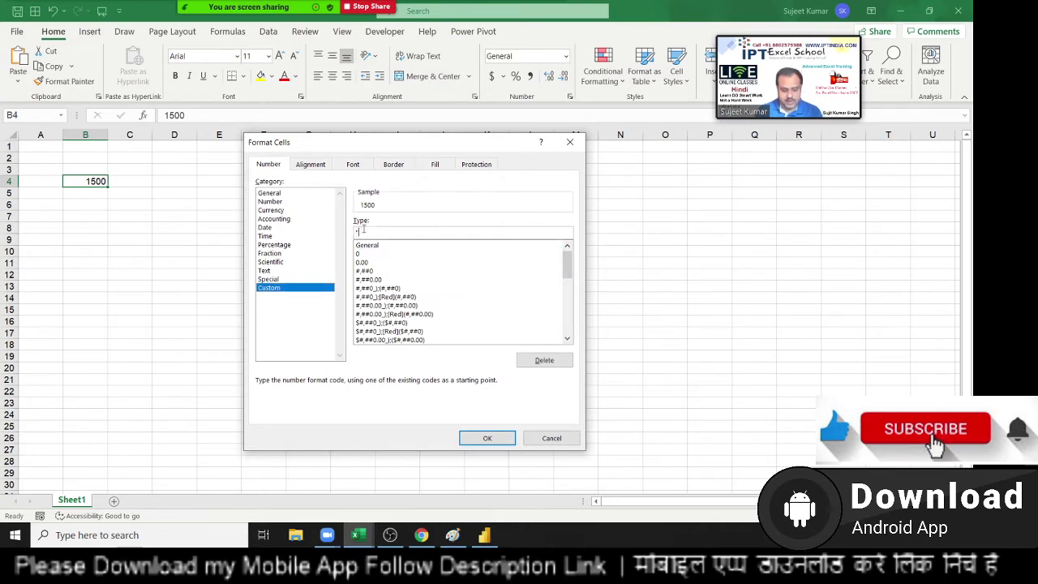
text(MRP")
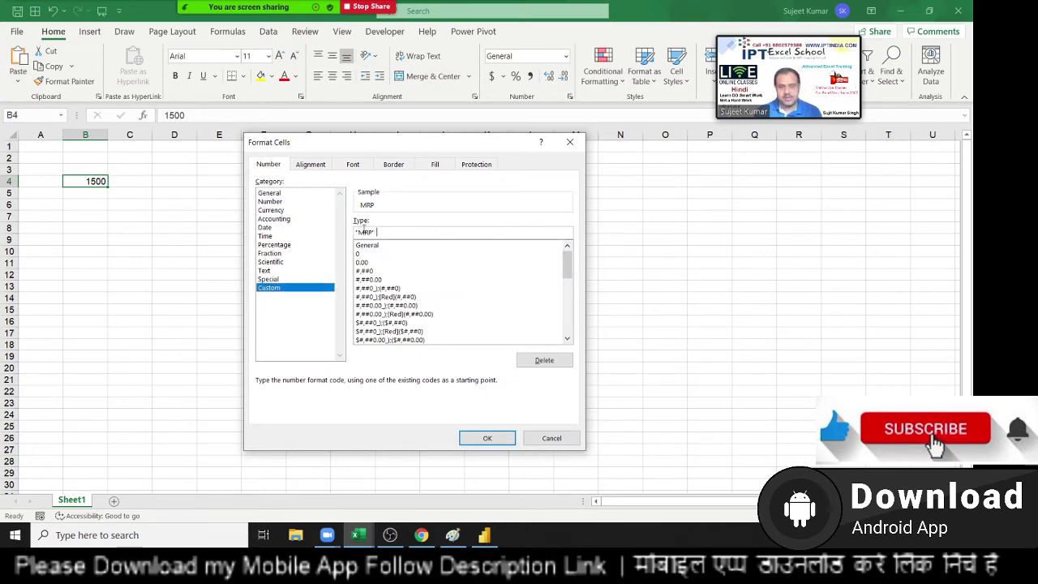
text( #)
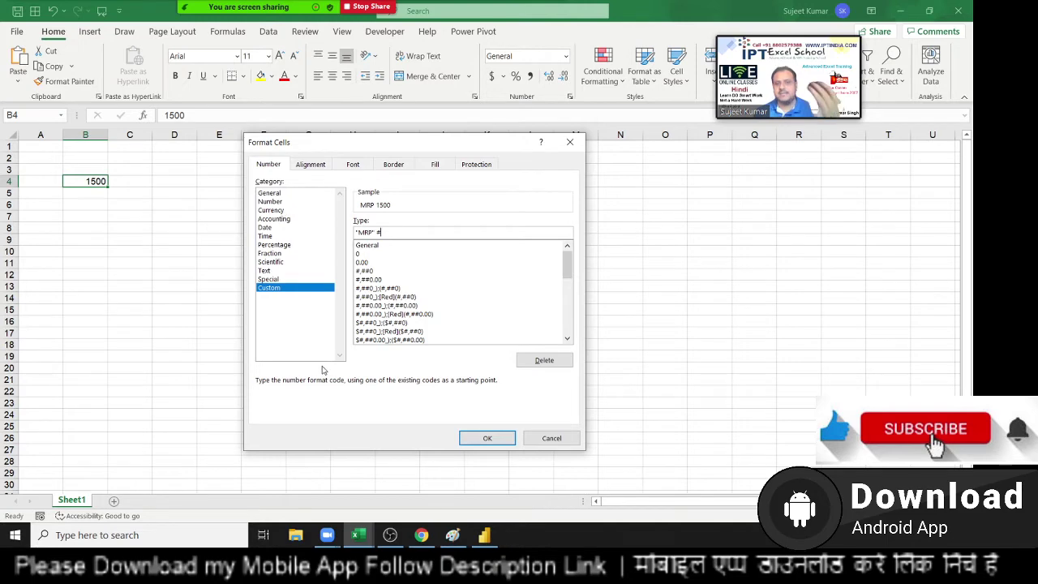
click(471, 437)
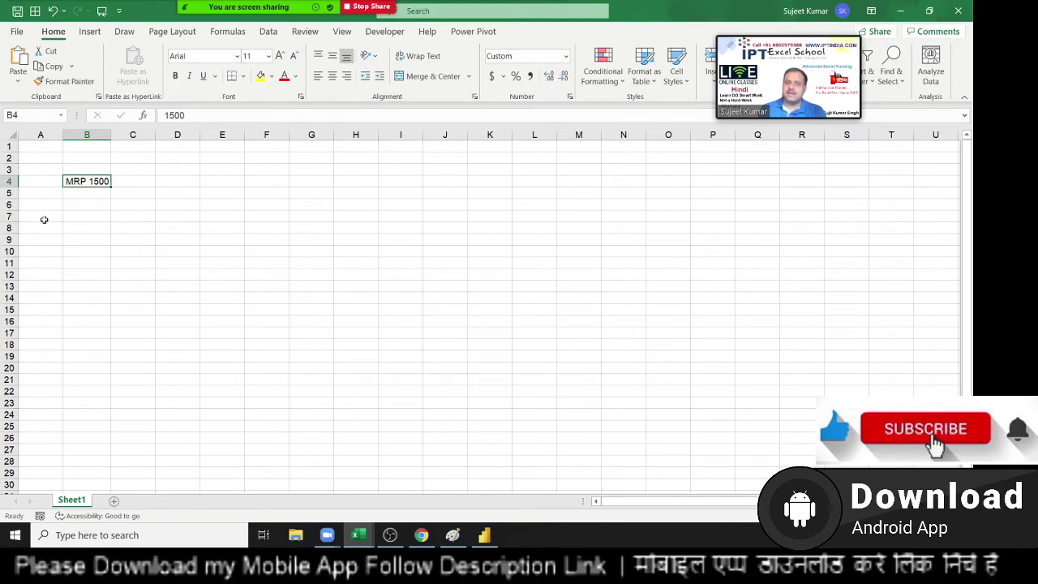
click(570, 96)
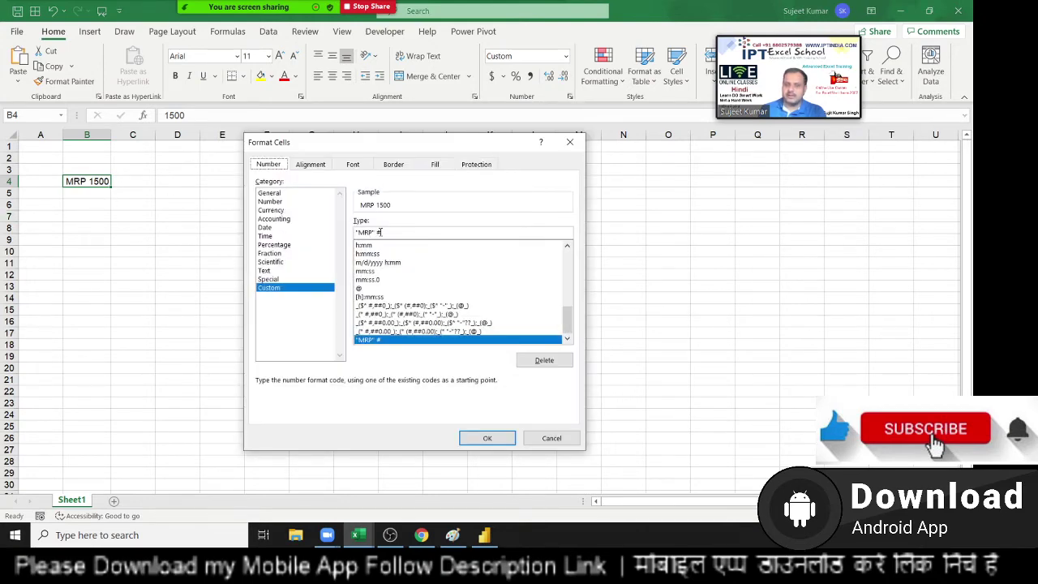
drag(375, 232, 358, 232)
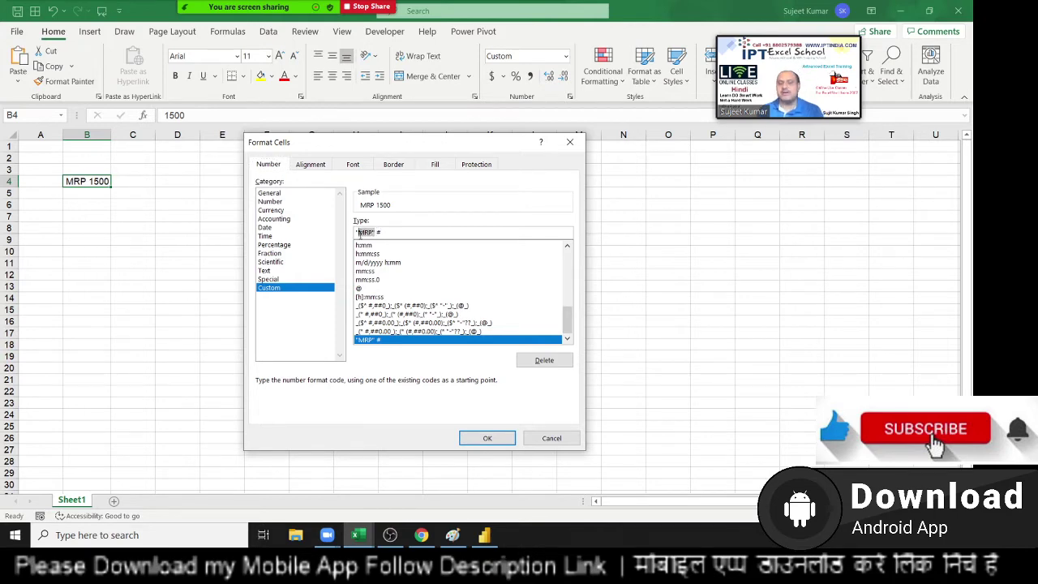
key(Return)
Enter 1500 in D5 and a first TEXT formula on D5 in E5
click(187, 192)
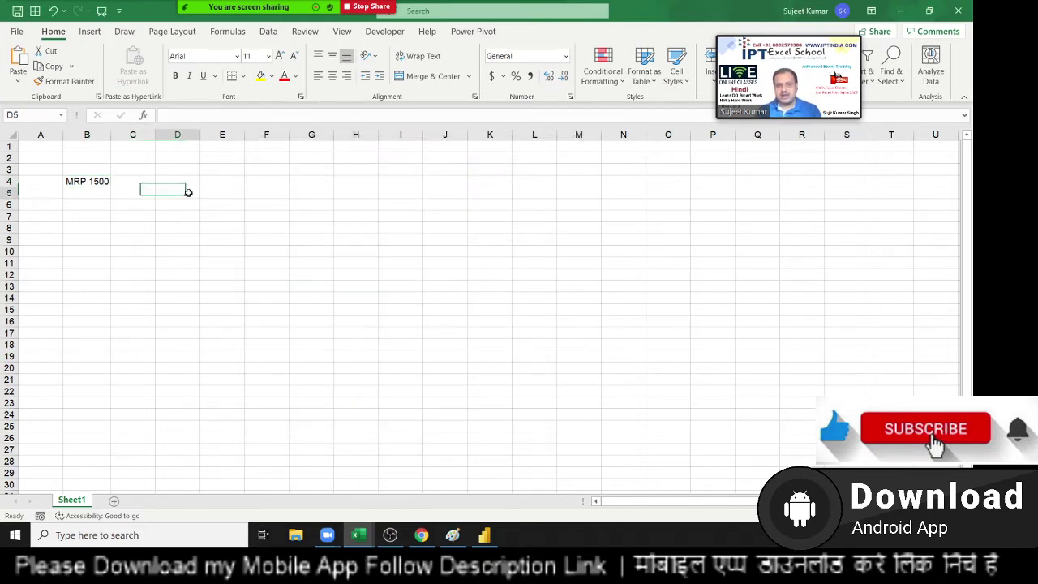
text(1500)
key(Tab)
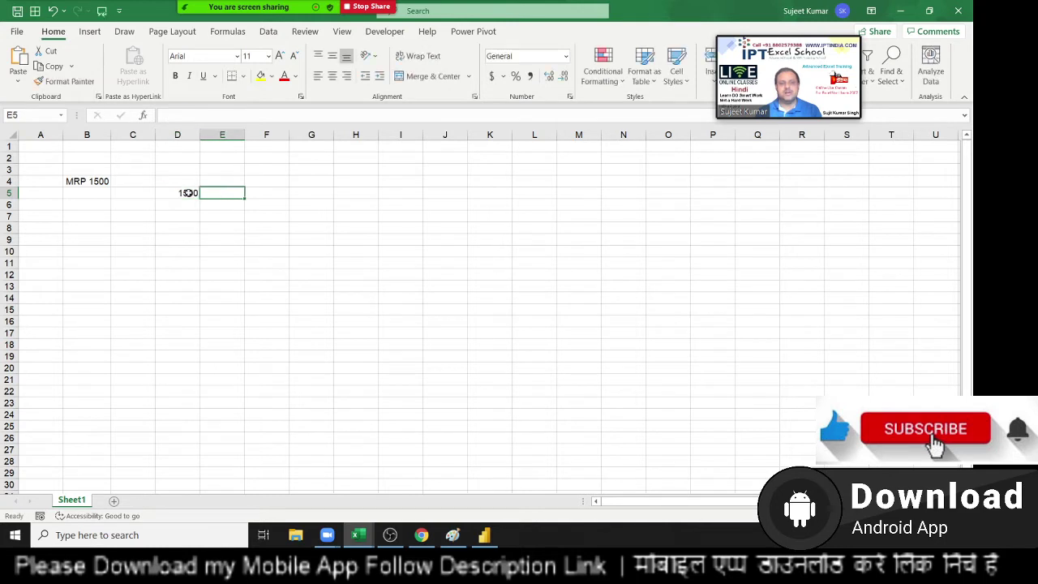
text(=te)
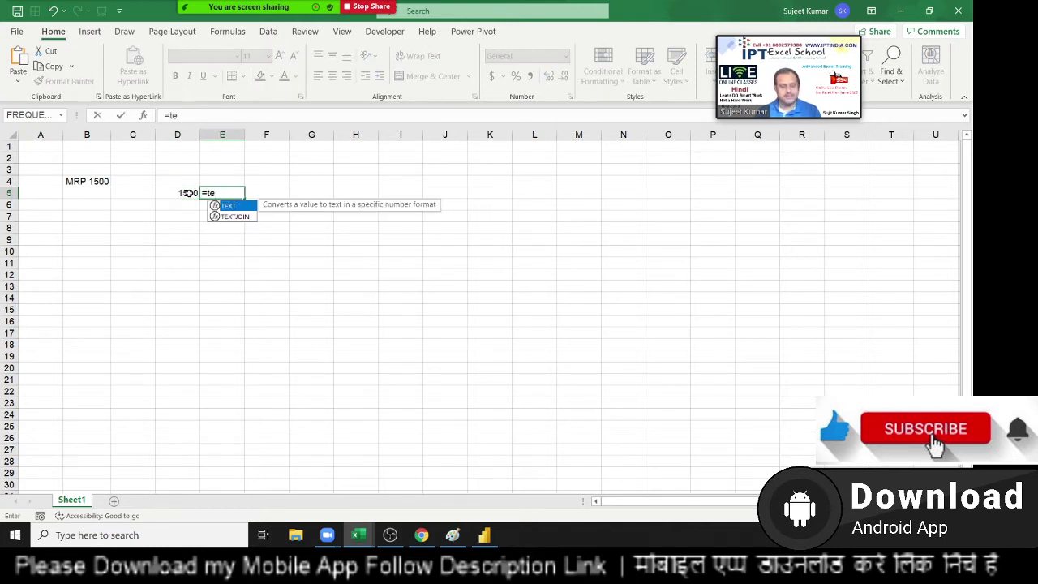
key(Tab)
click(188, 193)
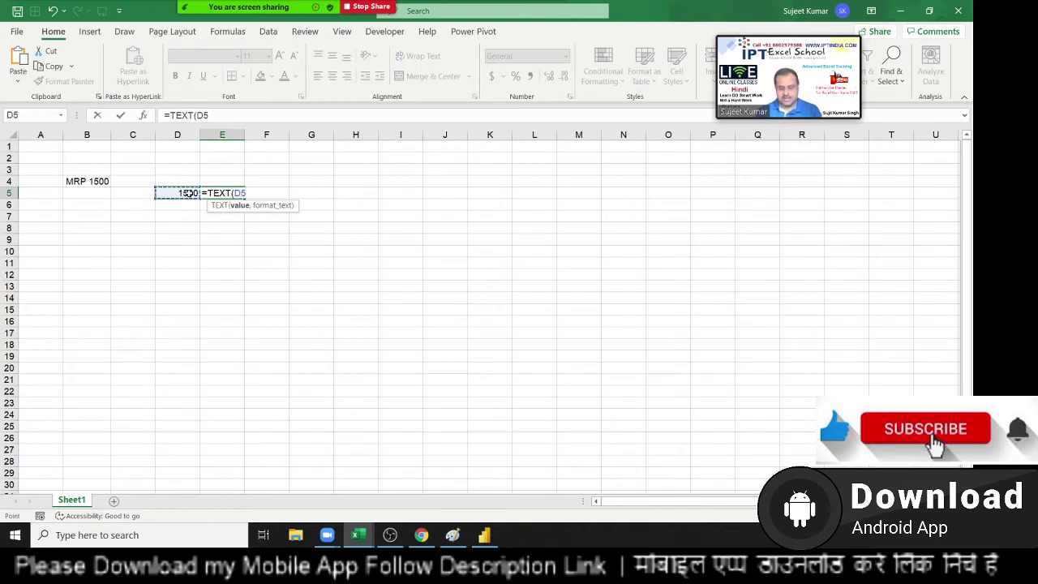
text(,")
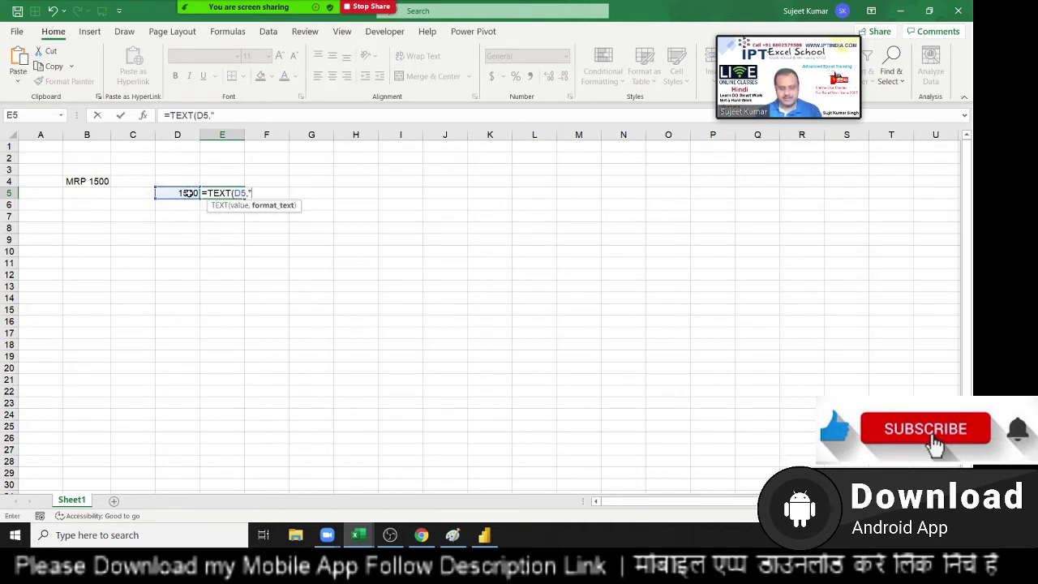
text(MRP)
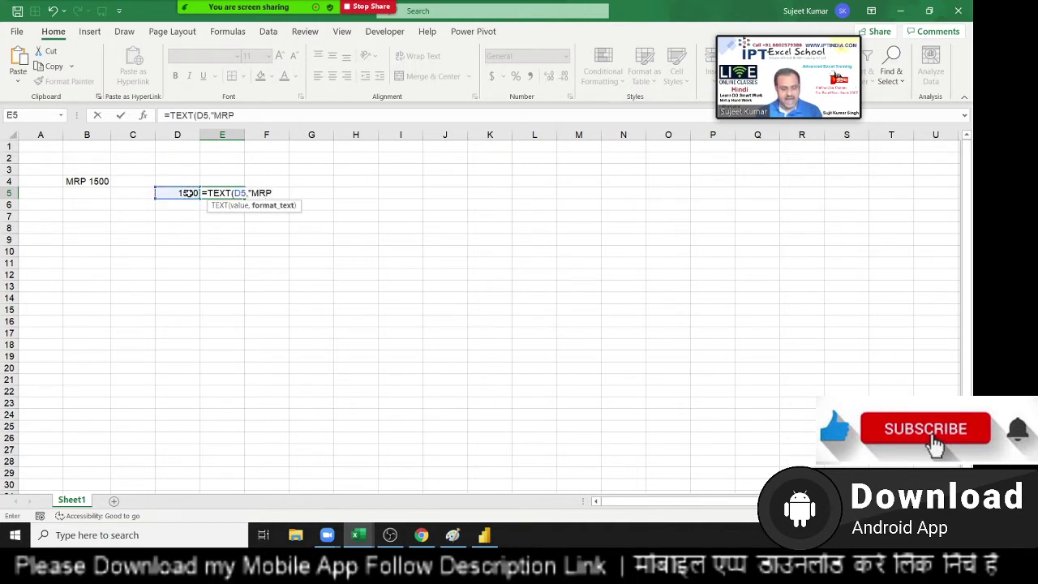
text( #)
key(Return)
text(\)
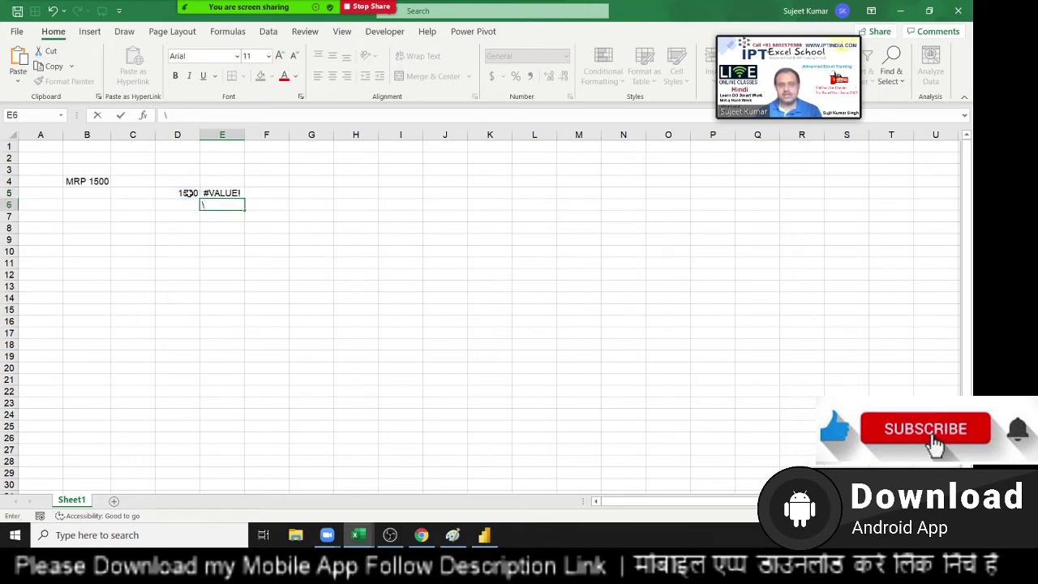
key(Escape)
key(Up)
Correct E5 to =TEXT(D5,"""MRP"" #") so it displays MRP 1500 as text
key(F2)
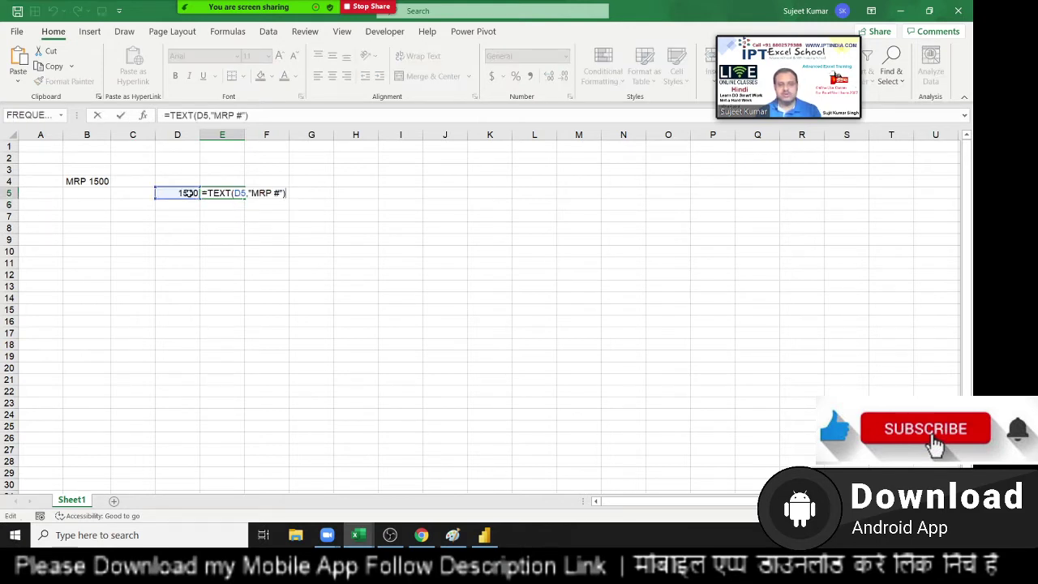
key(Left)
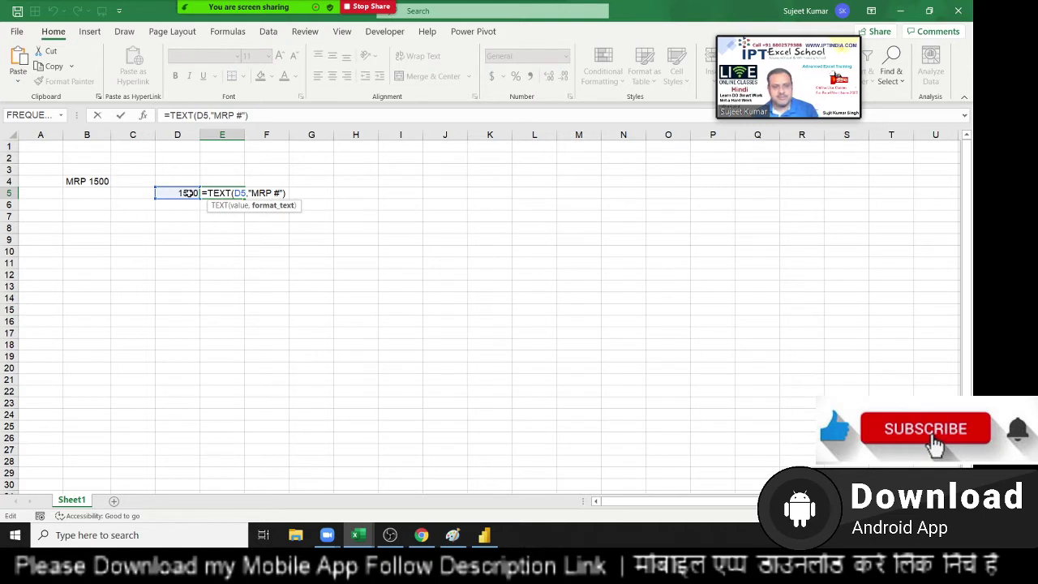
key(shift+Left)
key(shift+Left)
key(shift+Left)
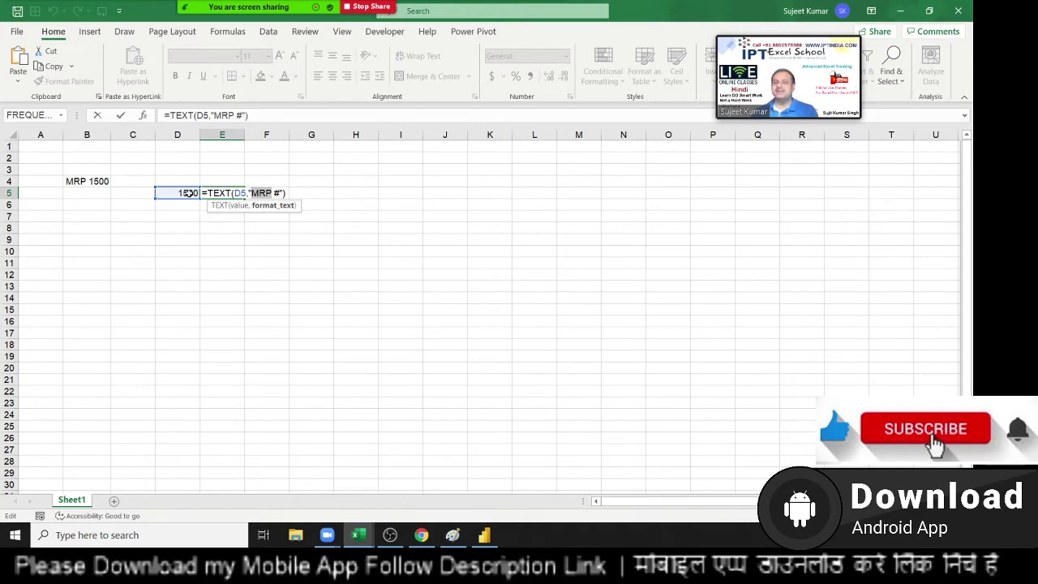
key(Left)
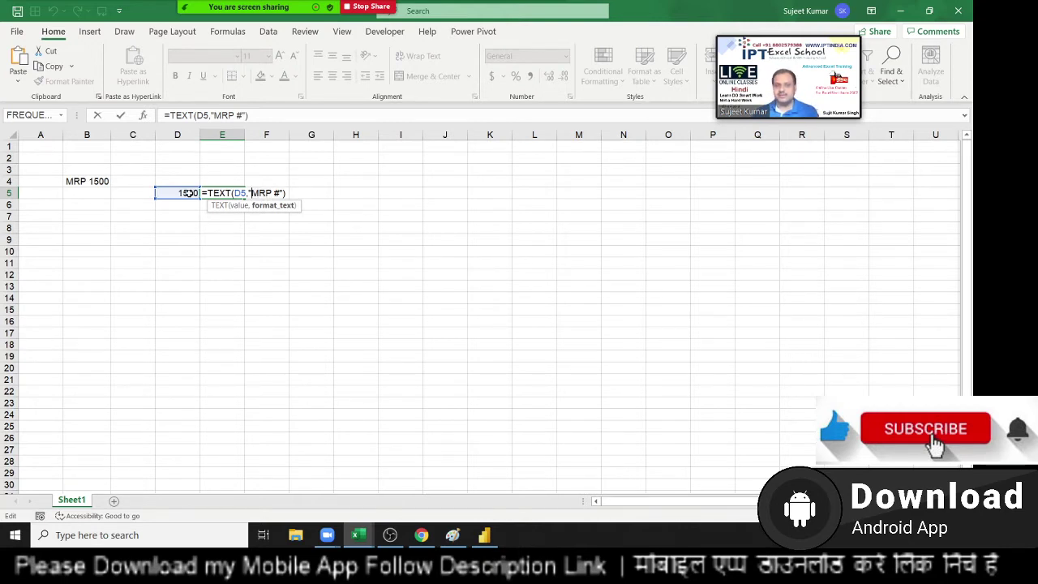
text("")
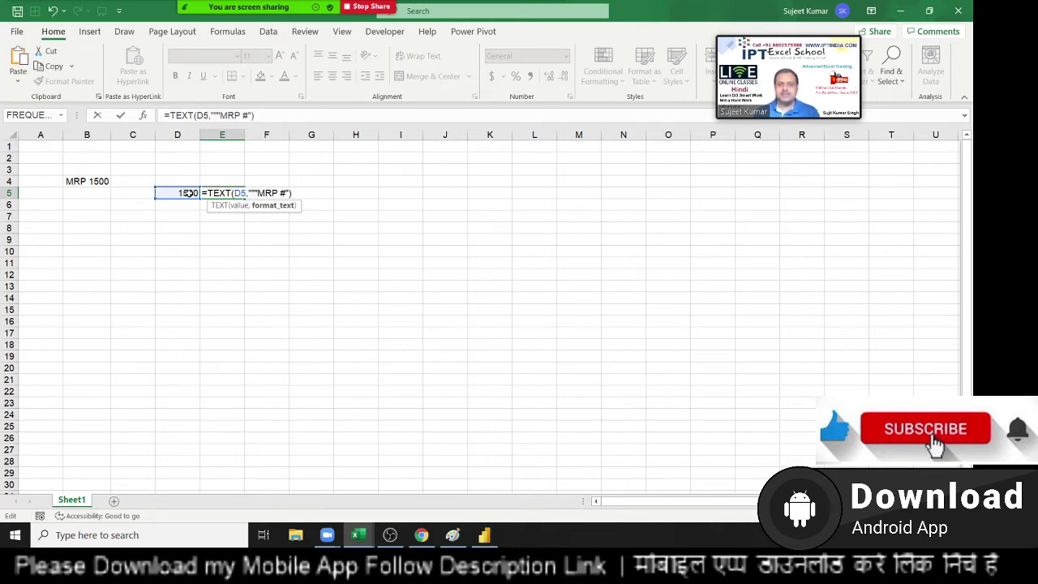
text("MRP")
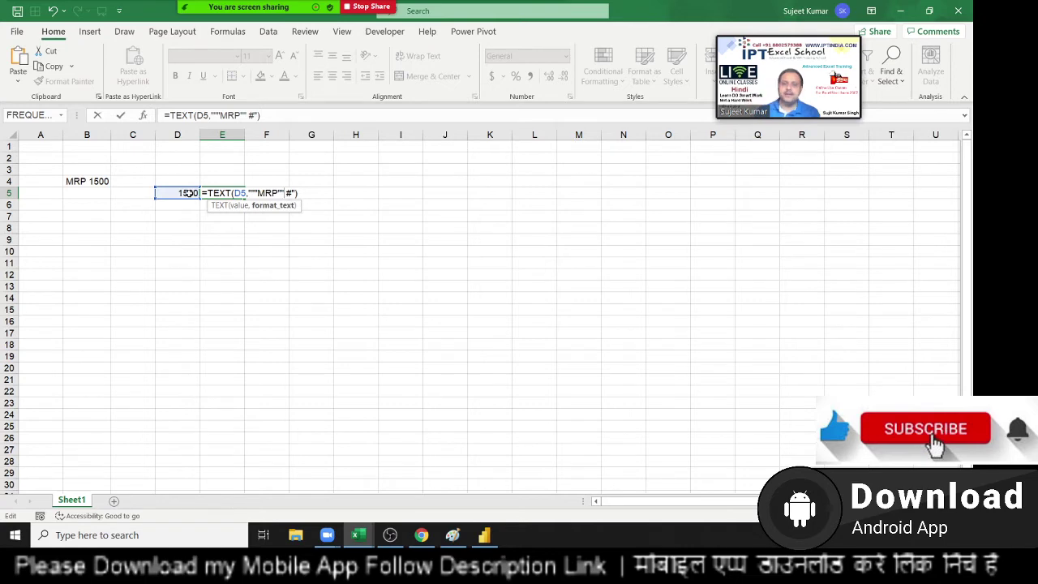
key(ctrl+Return)
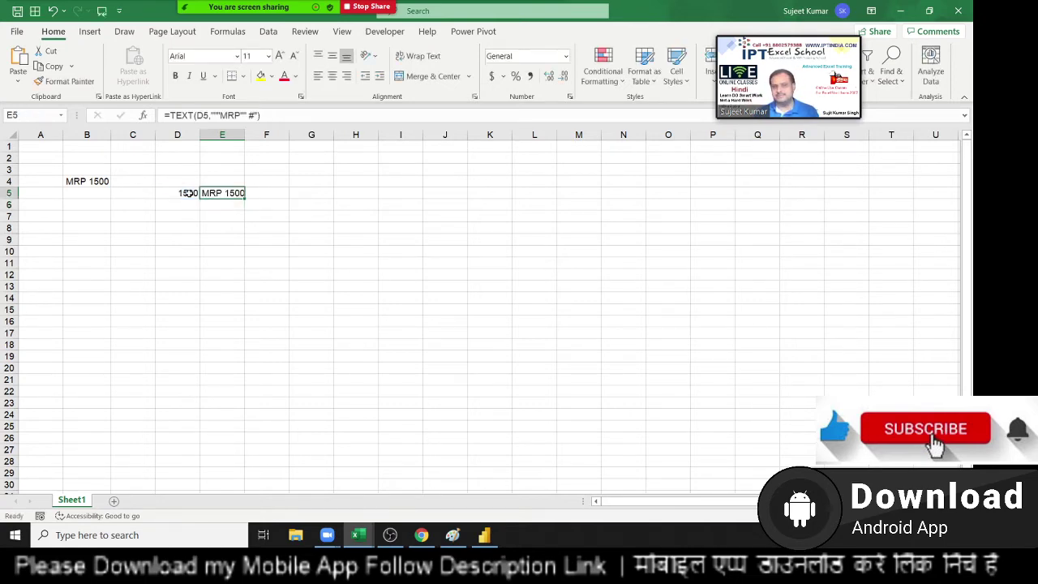
key(alt+Tab)
key(alt+Tab)
key(alt+Tab)
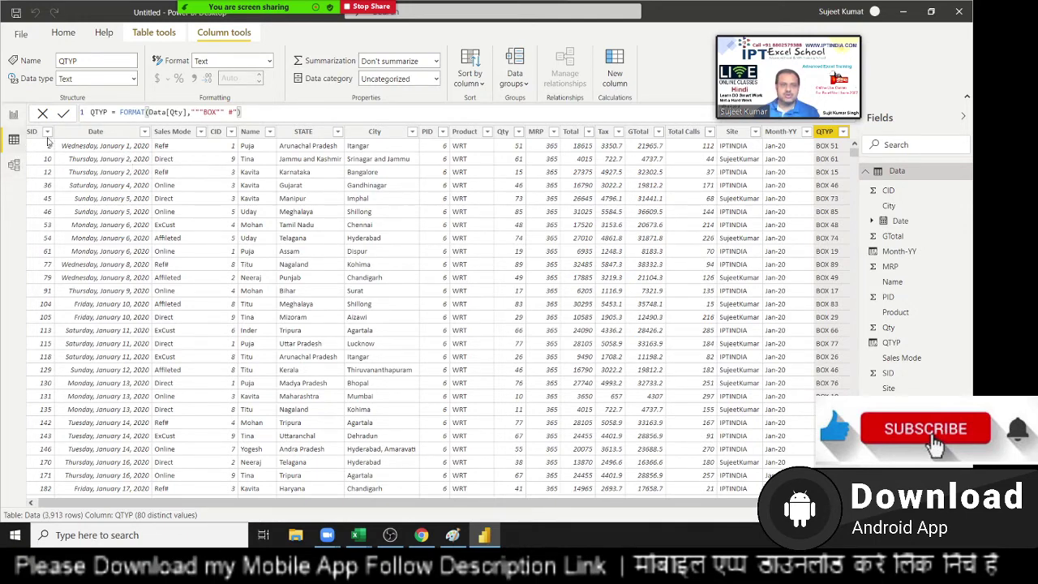
key(alt+Tab)
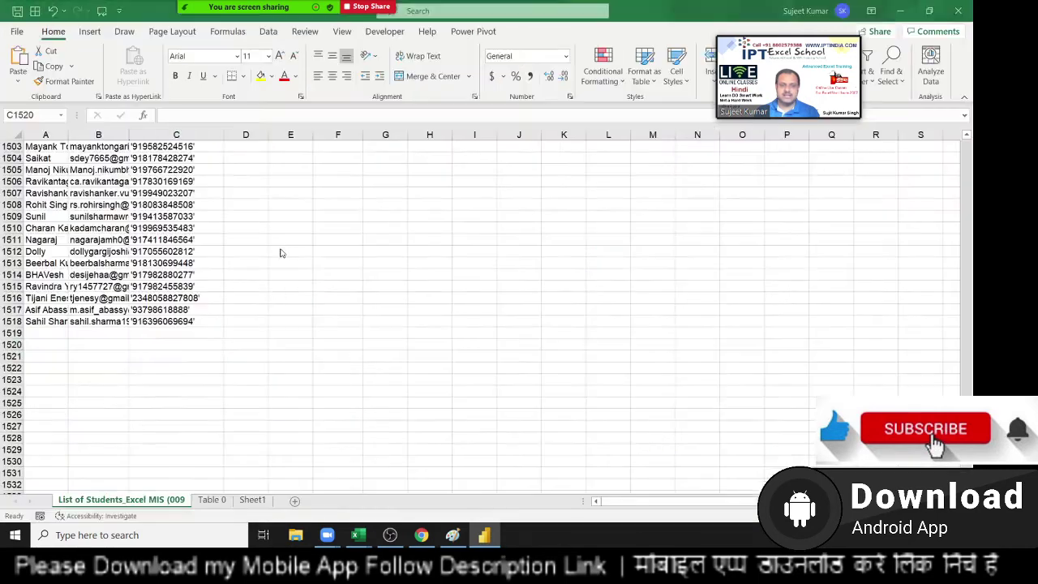
key(alt+Tab)
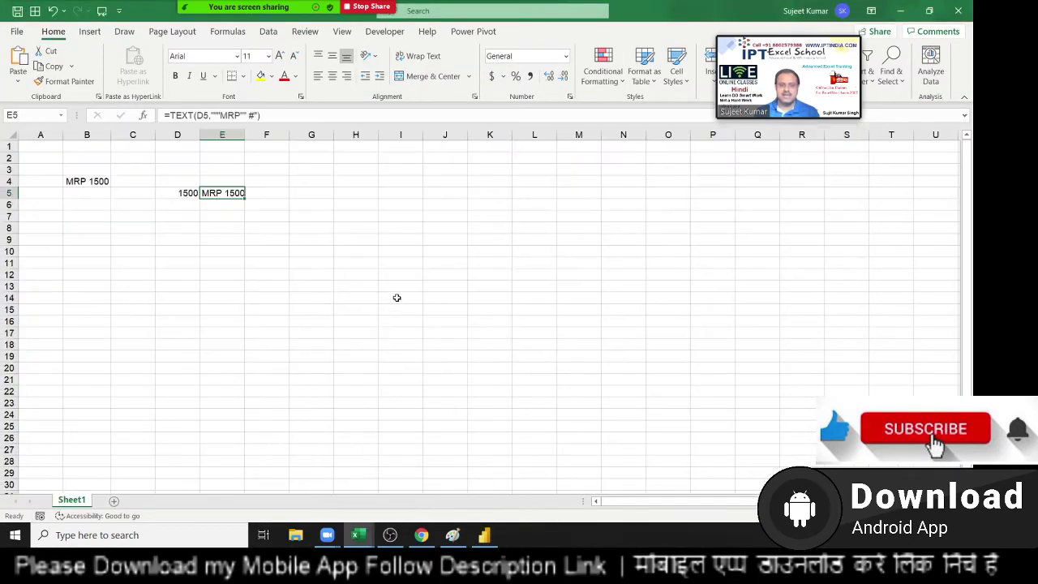
Enter the duration 45:20 in cell H6
click(345, 203)
text(45)
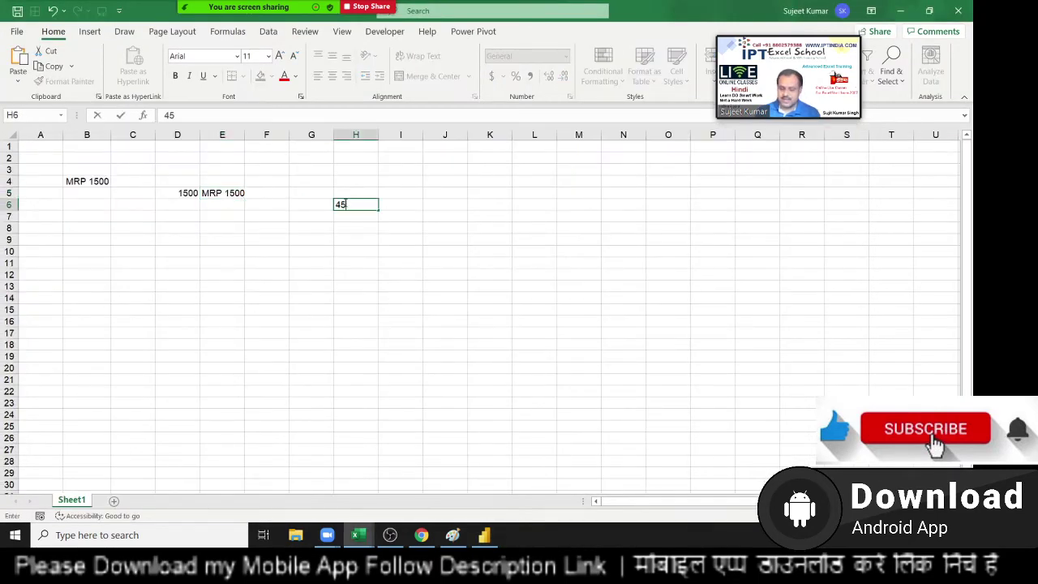
text(:0)
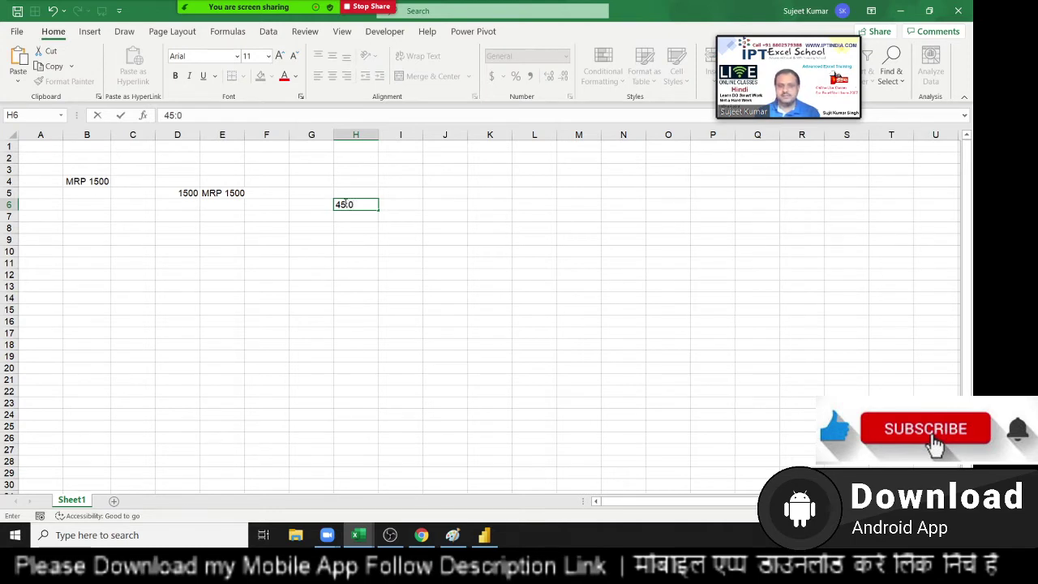
key(BackSpace)
text(20)
click(371, 274)
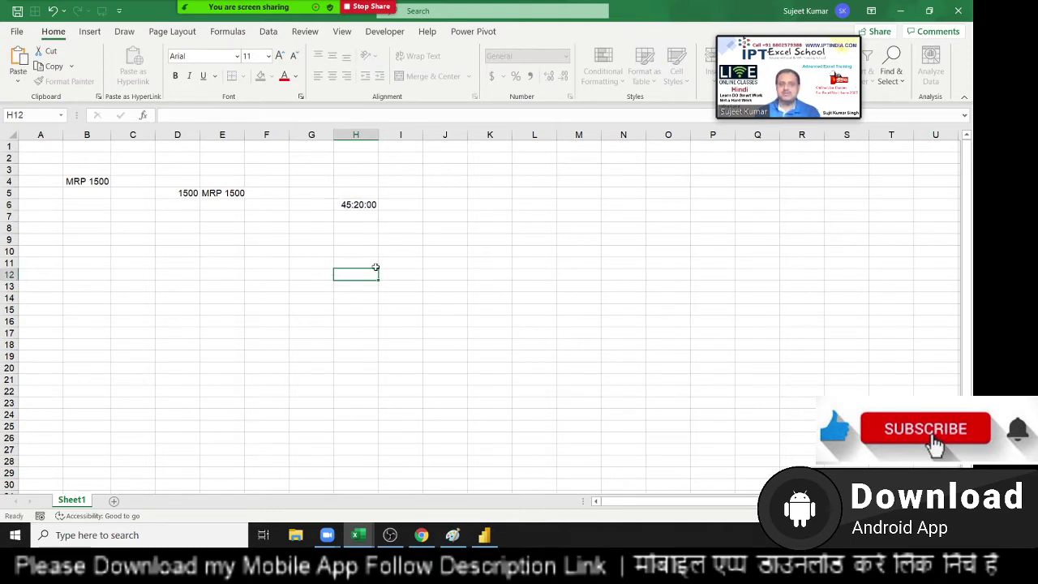
Enter =TEXT(H6,"[m]") in I6 to show the time as 2720 total minutes
click(403, 204)
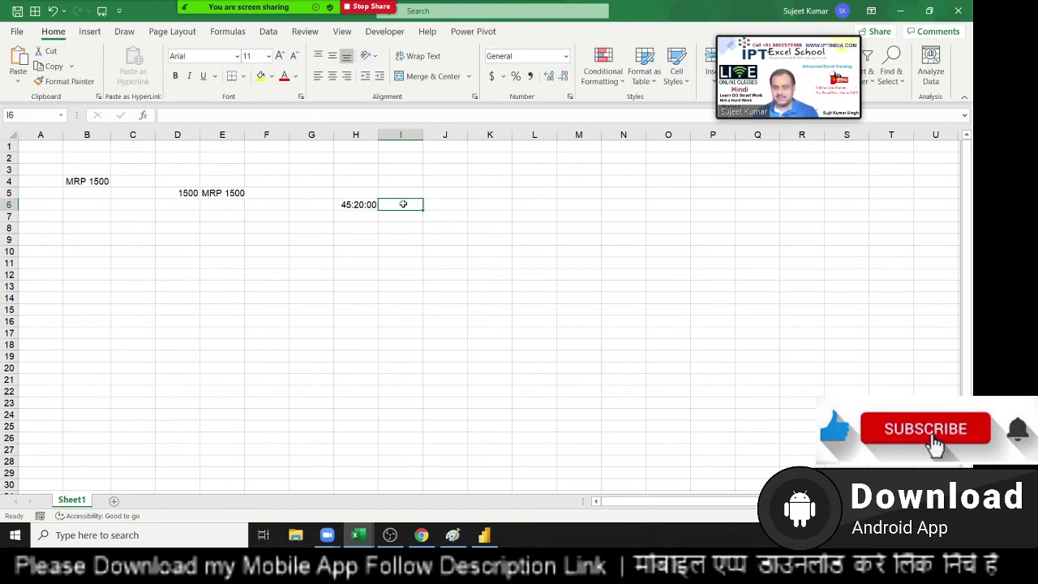
text(=te)
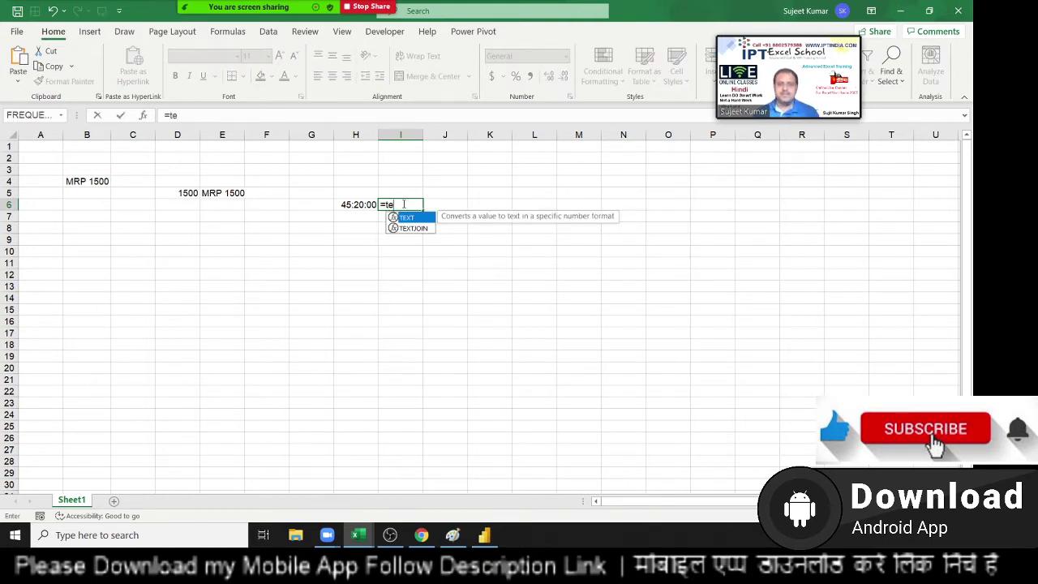
key(Tab)
key(Left)
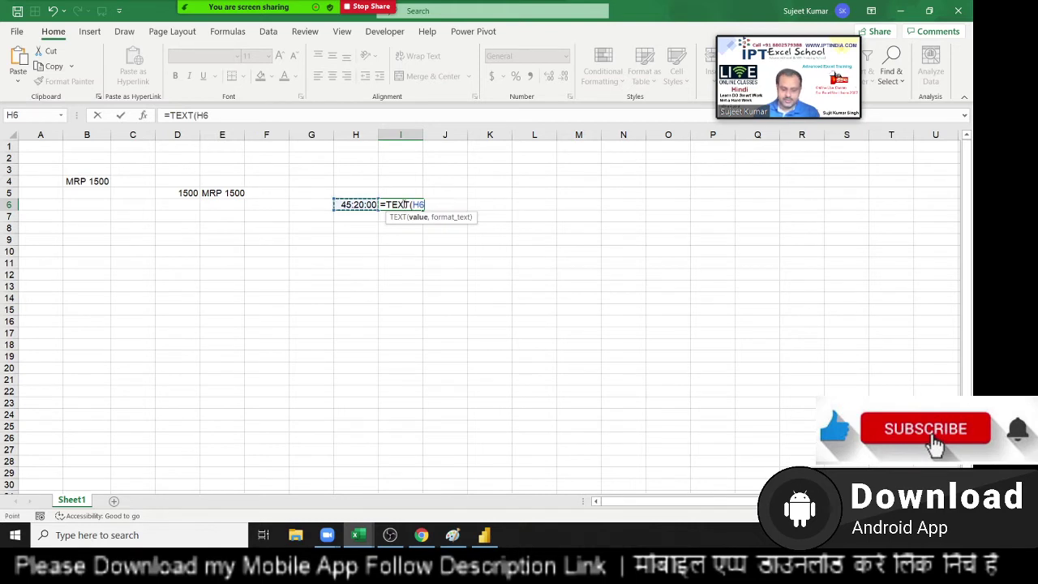
text(,")
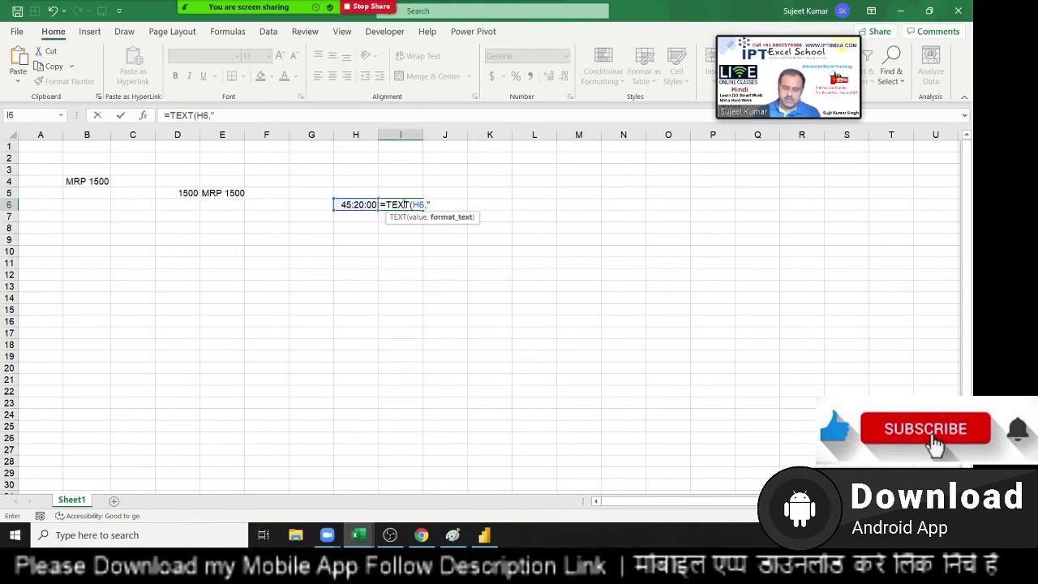
text([)
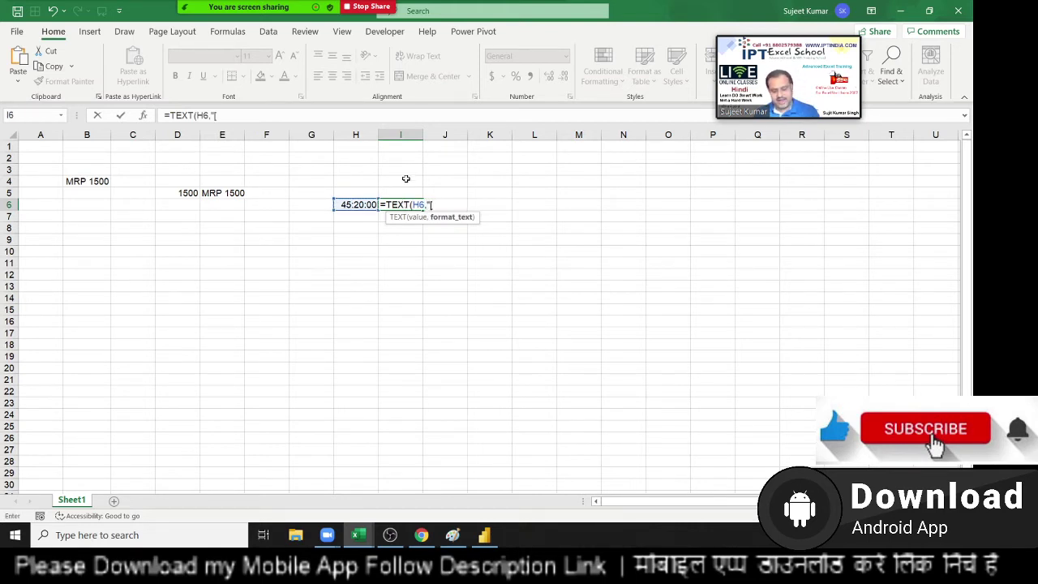
text(h)
key(BackSpace)
text(m)
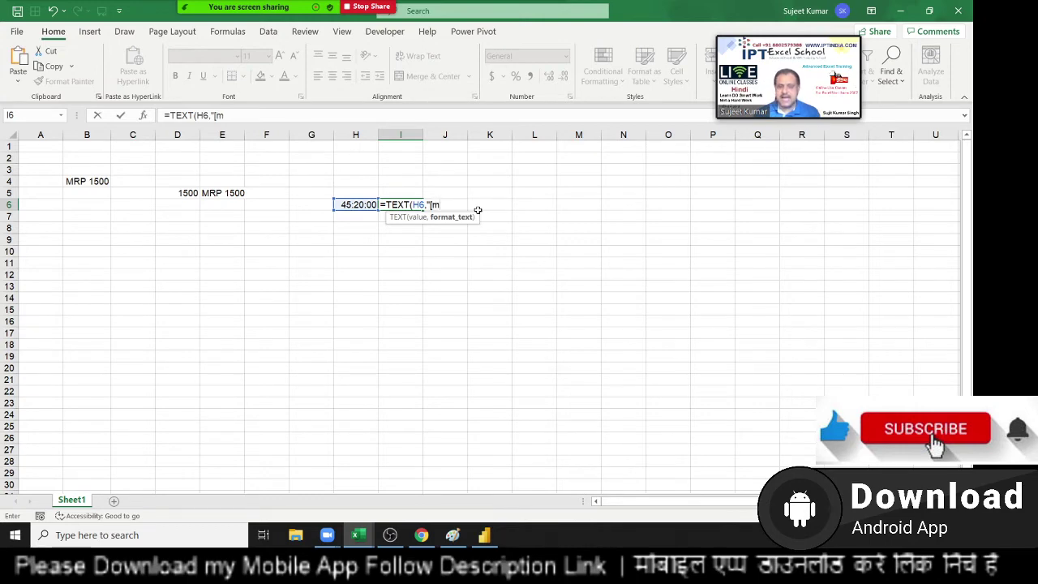
text(]"))
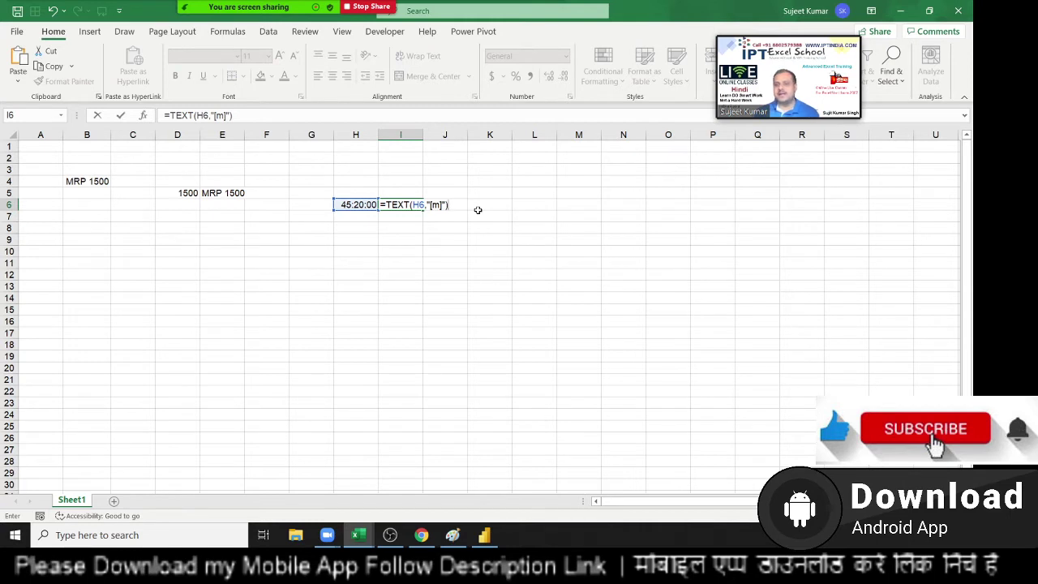
key(Return)
key(Up)
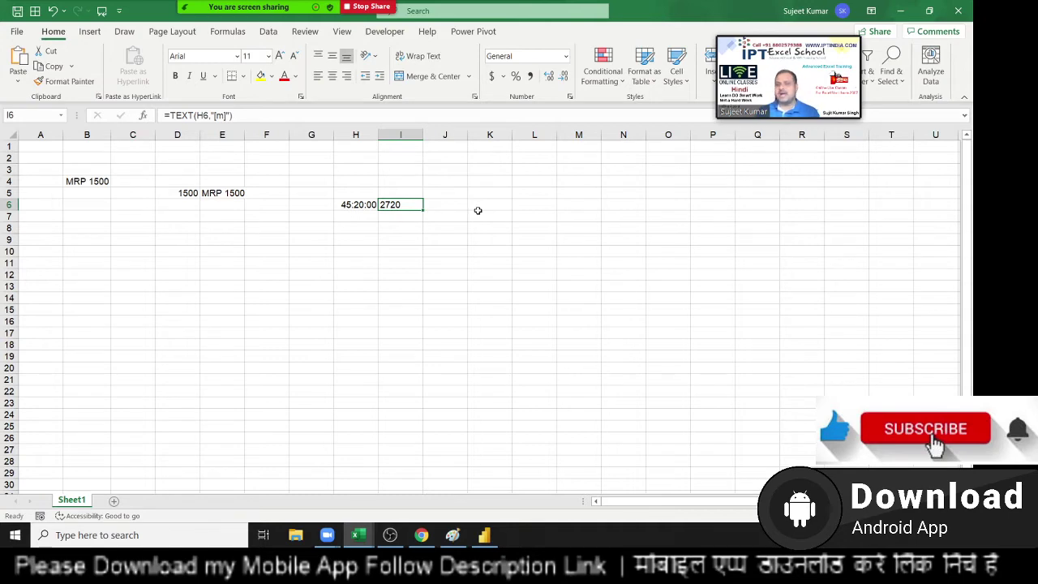
key(alt+Tab)
key(alt+Tab)
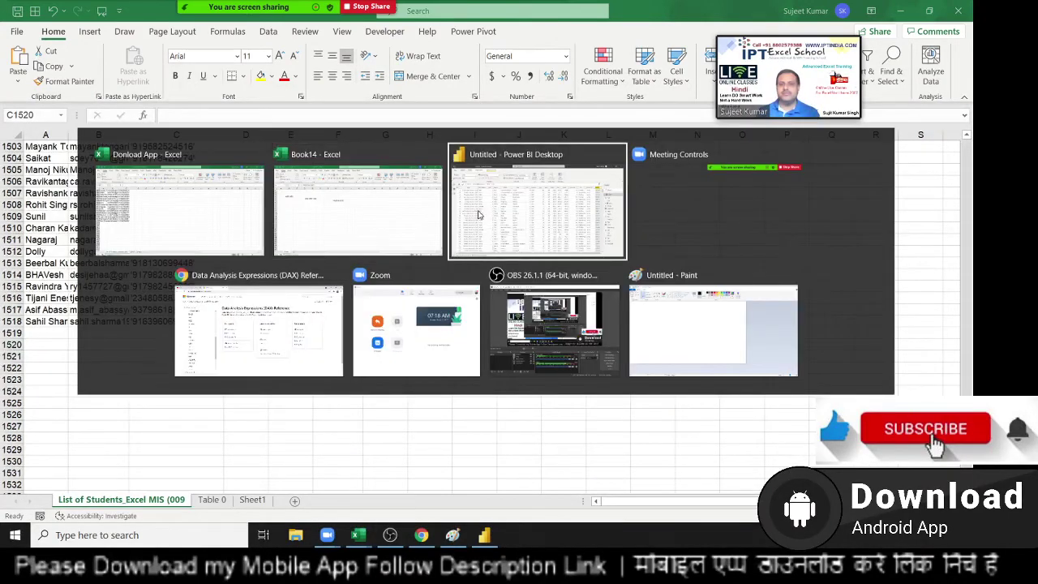
Back in Power BI, select the QTYP column of the Data table and add a new calculated column
click(479, 214)
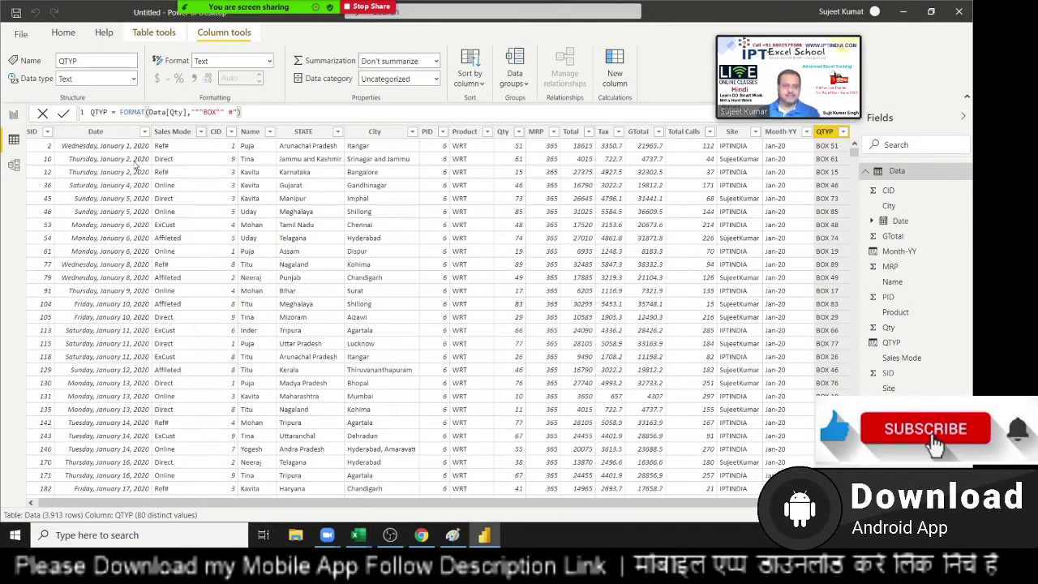
click(175, 161)
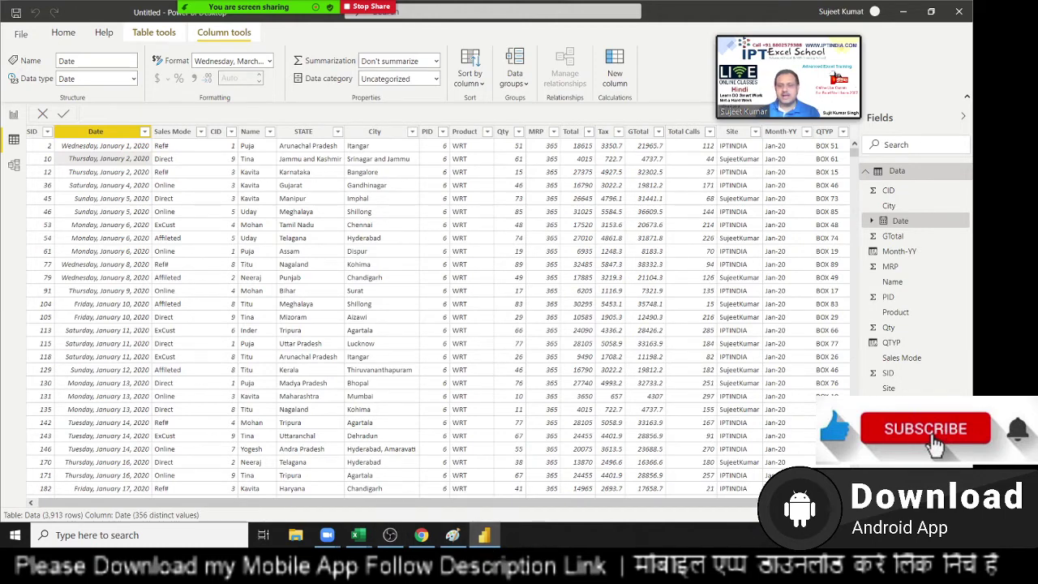
click(825, 178)
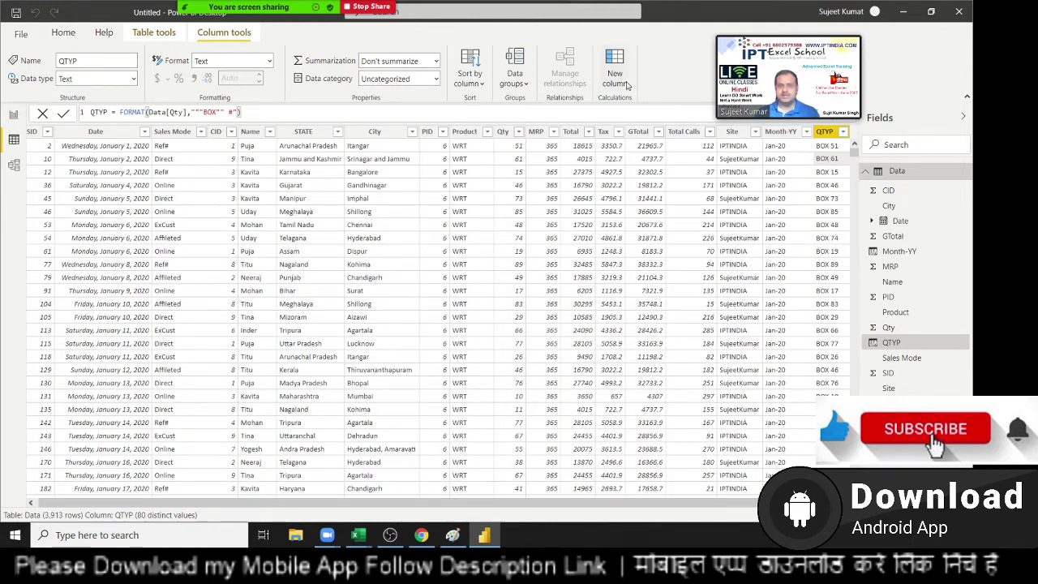
click(627, 84)
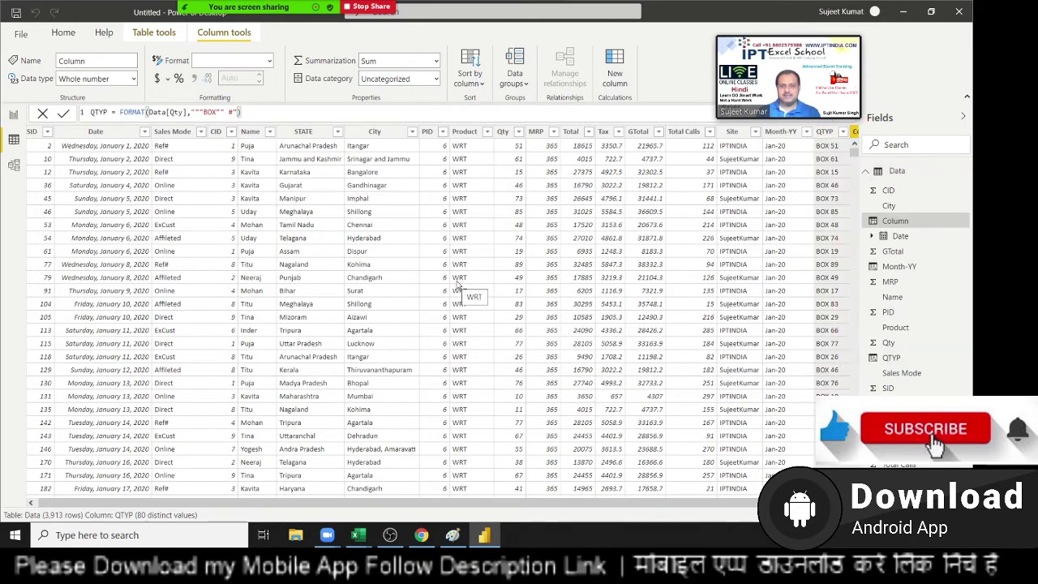
Define the new column as QTYN = RIGHT(Data[QTYP],2), giving values like 51
click(614, 68)
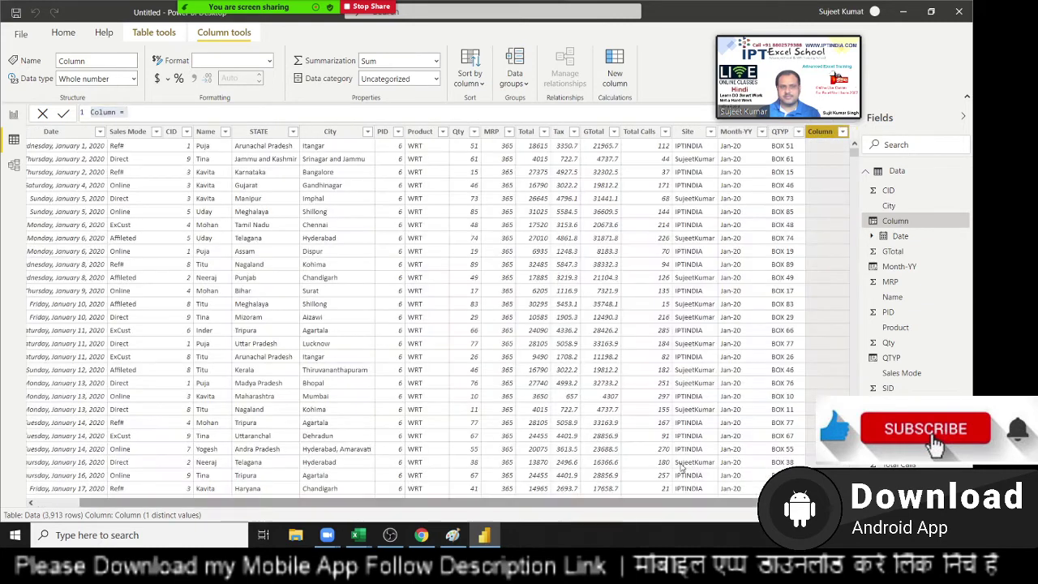
double_click(103, 112)
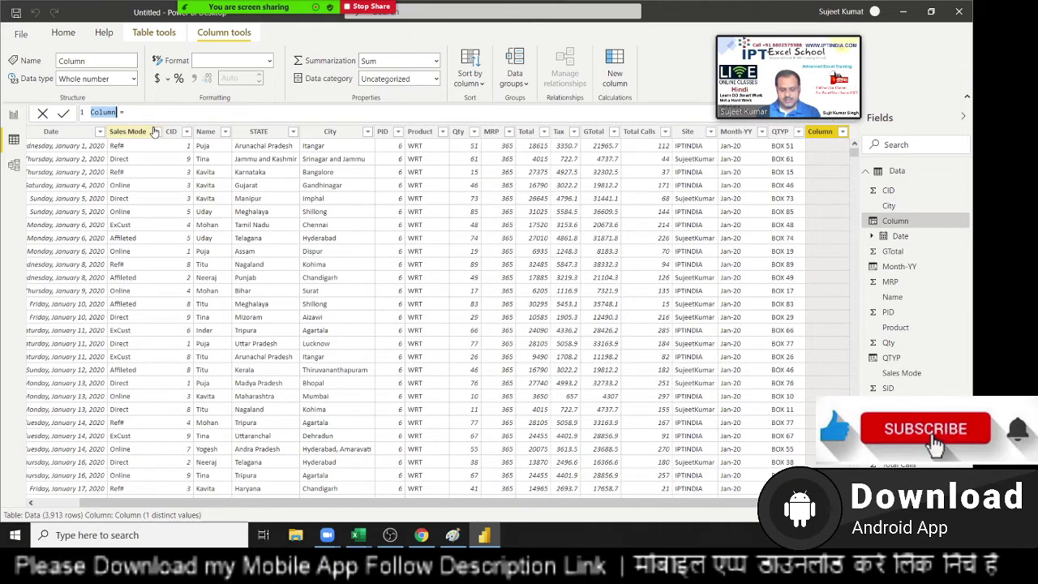
text(QT)
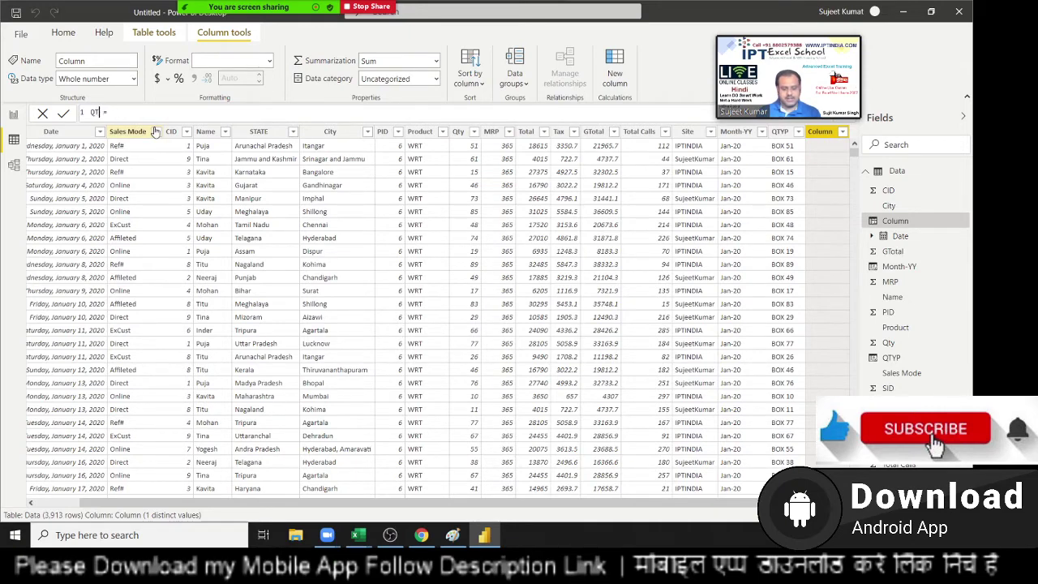
text(YN)
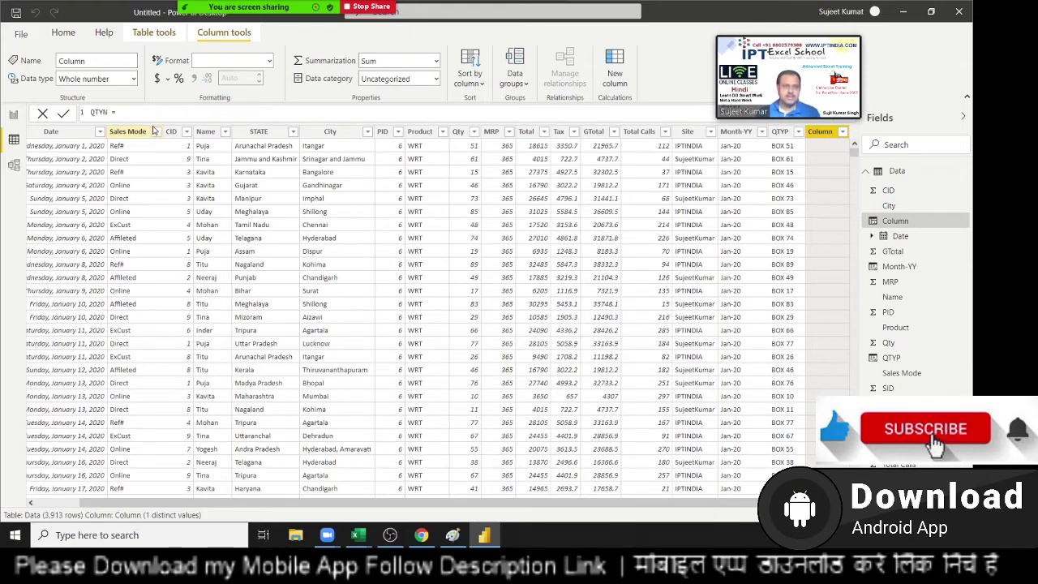
click(145, 116)
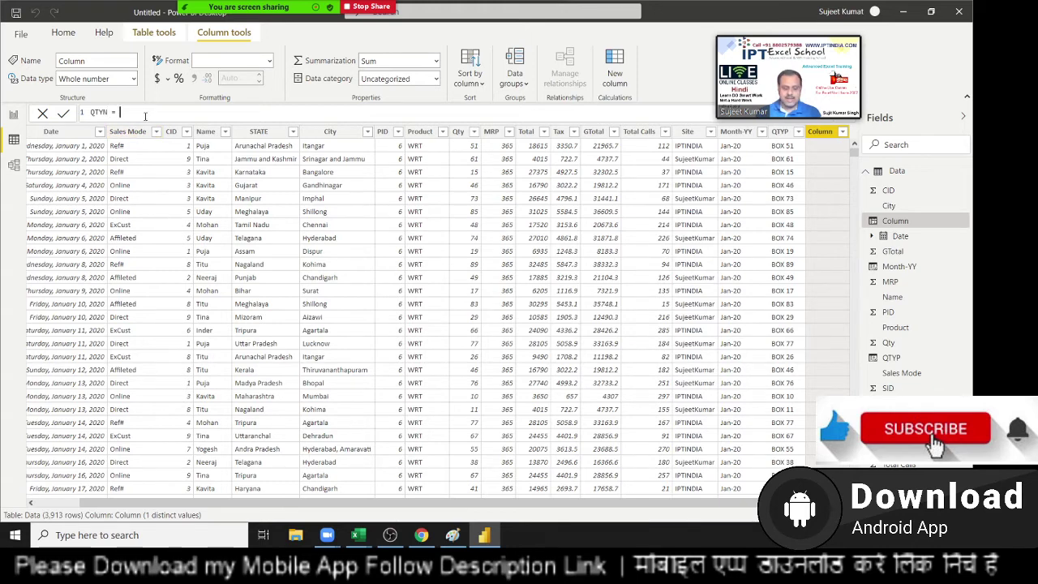
text(ri)
key(Tab)
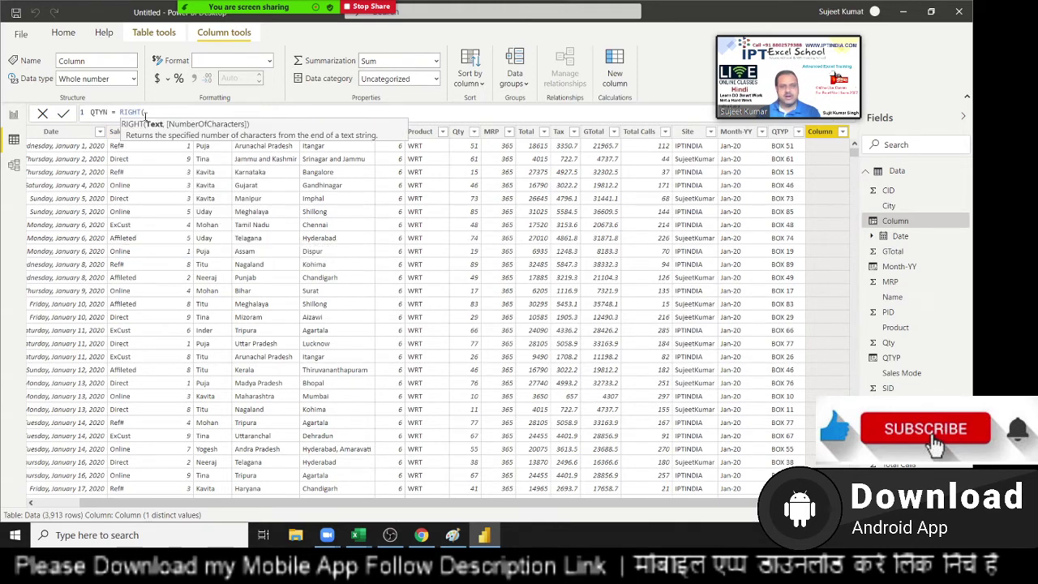
text(qty)
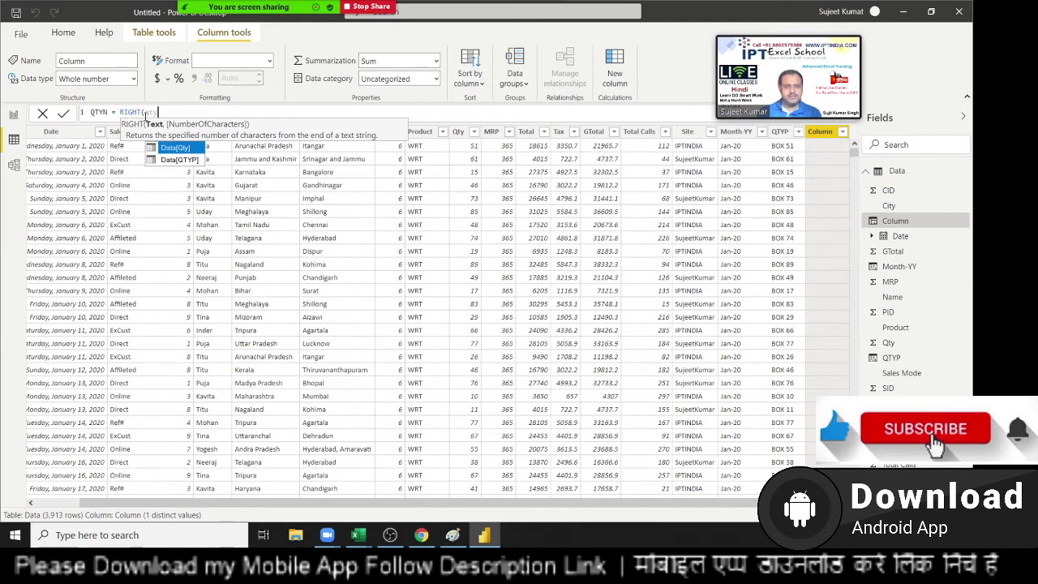
text(p)
key(Tab)
text())
text(,)
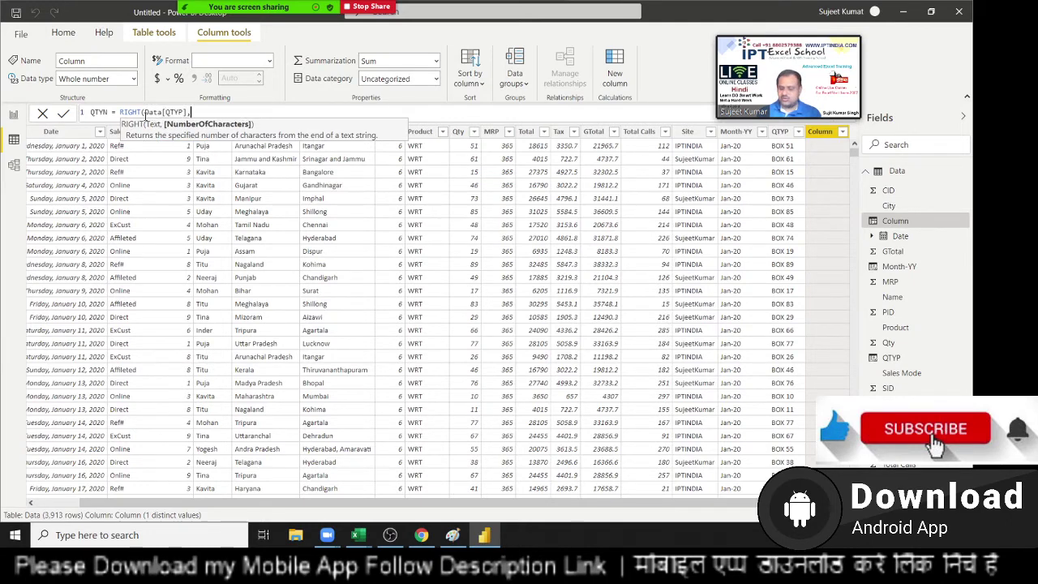
text(2))
key(Return)
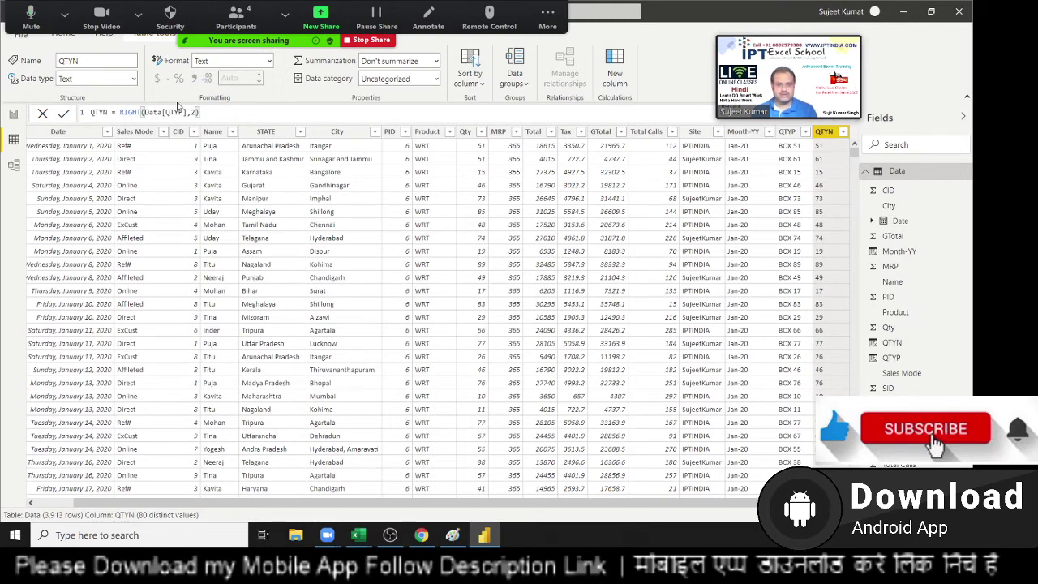
Replace the fixed count 2 in QTYN with FIND(" ",Data[QTYP],1)
key(BackSpace)
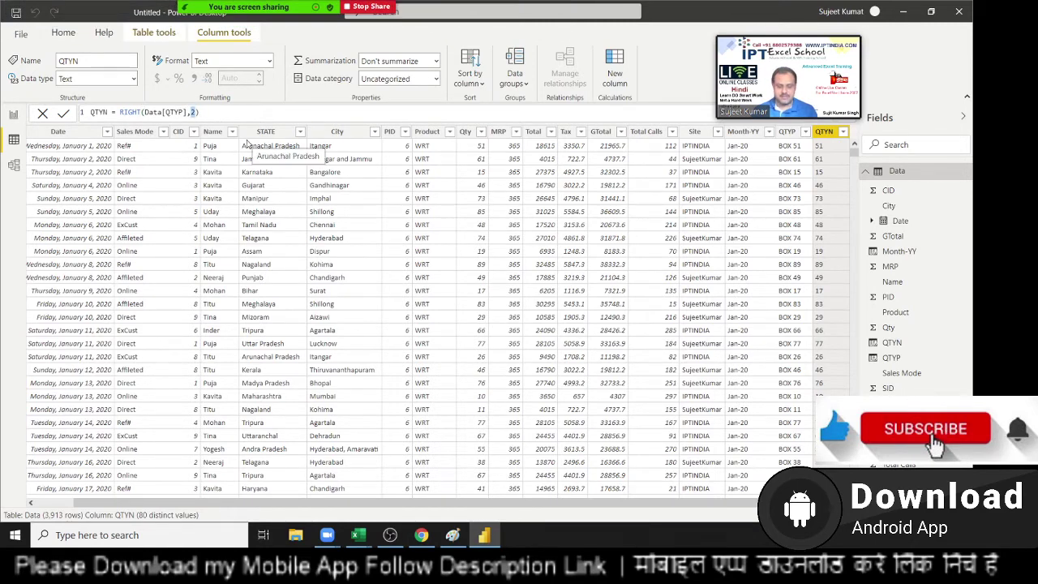
text(FInd()
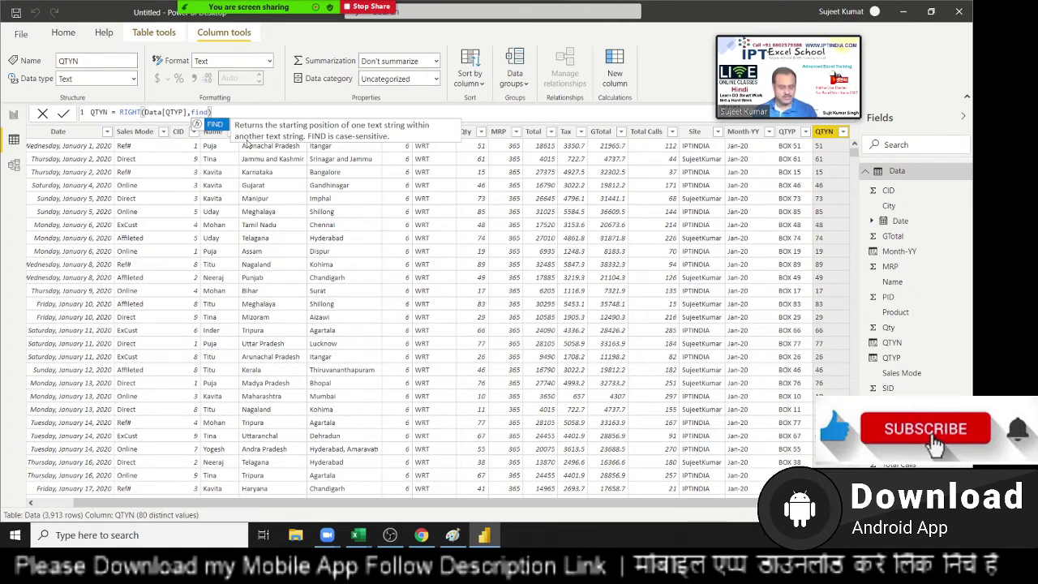
text((")
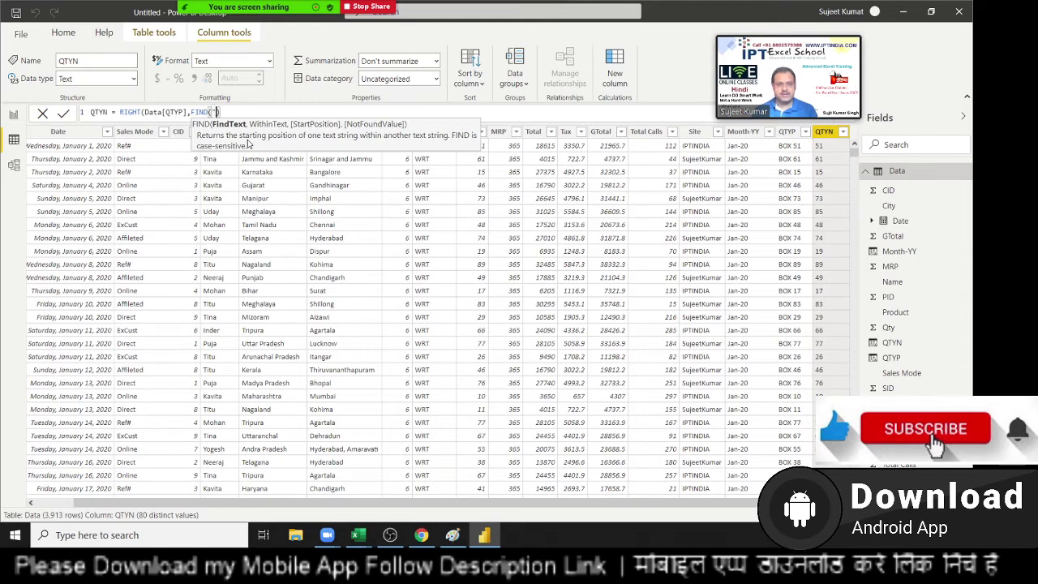
text( ")
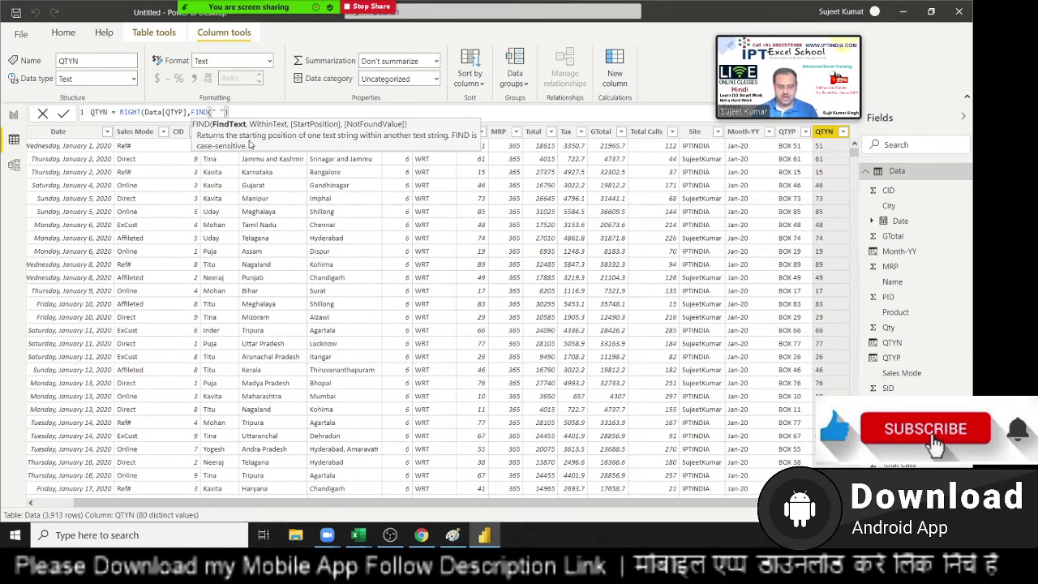
text(,)
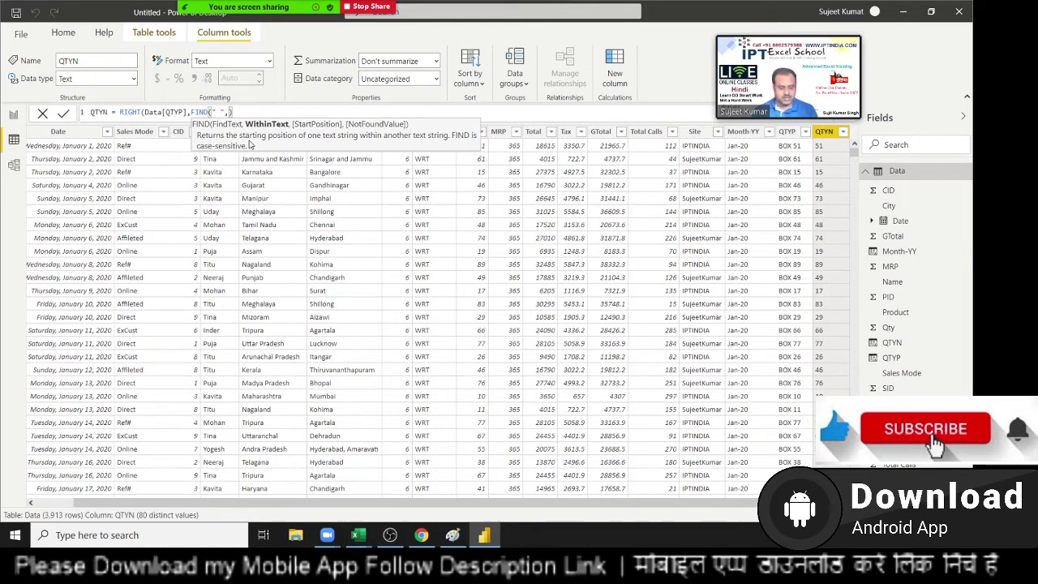
text(qt)
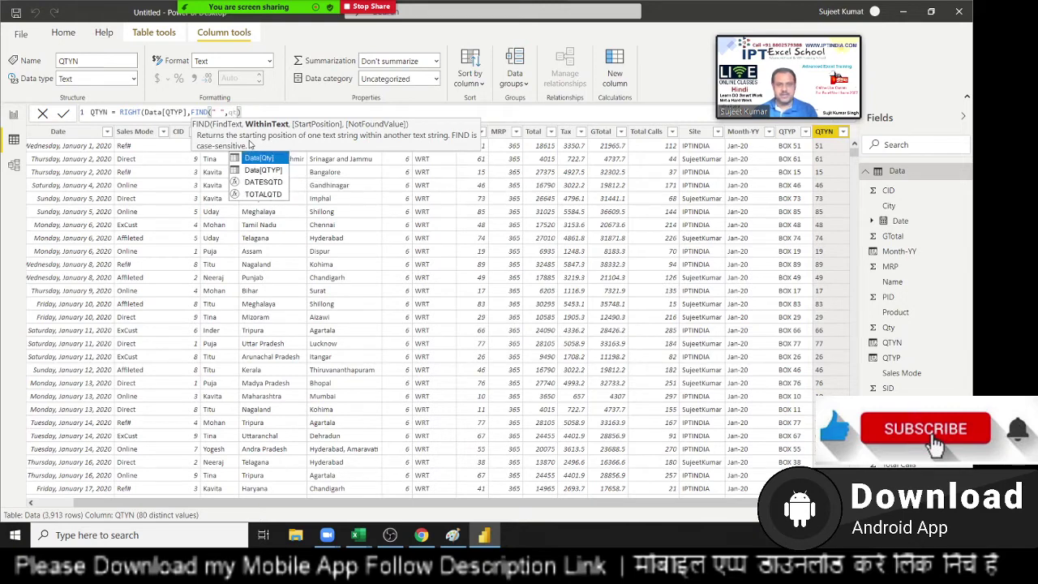
key(Down)
key(Tab)
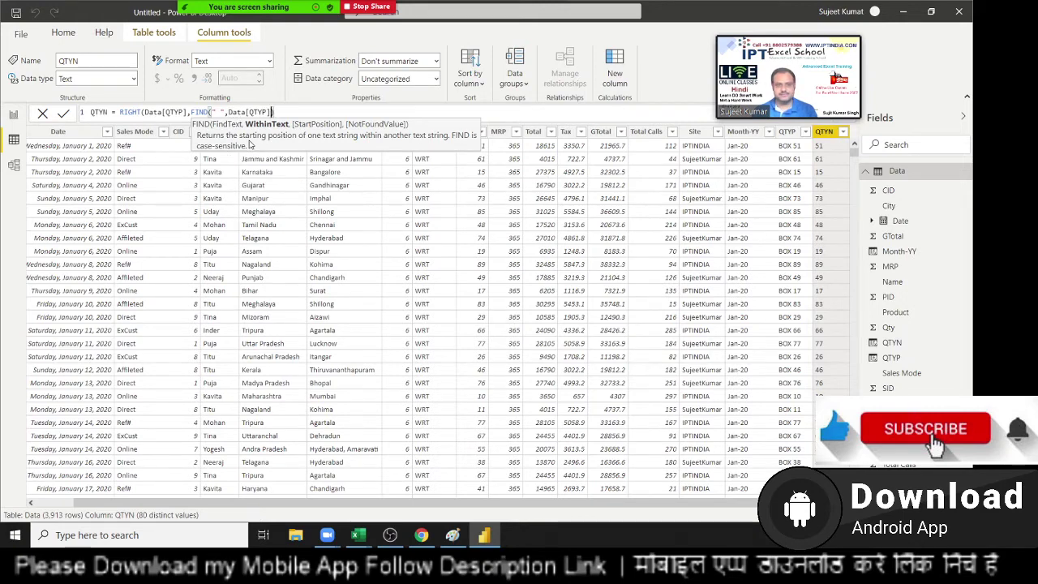
text(,)
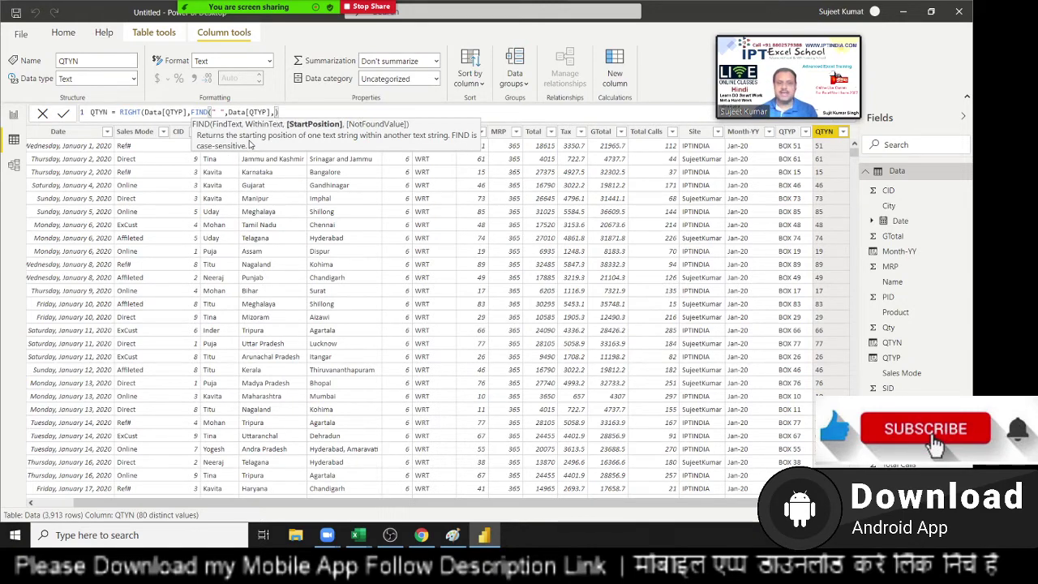
text(1))
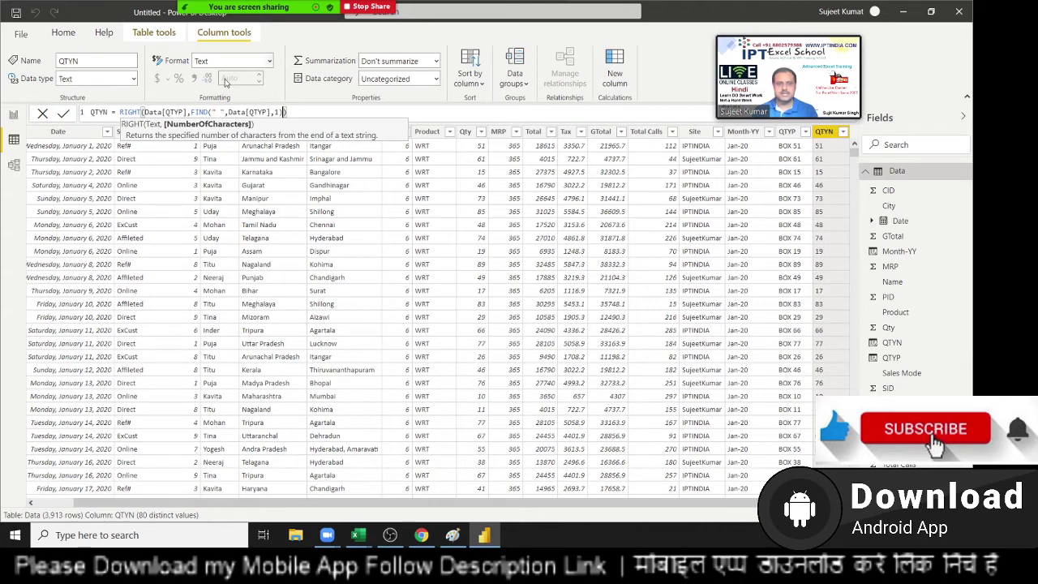
Put LEN(Data[QTYP])- before FIND so QTYN returns the number after the space
click(227, 112)
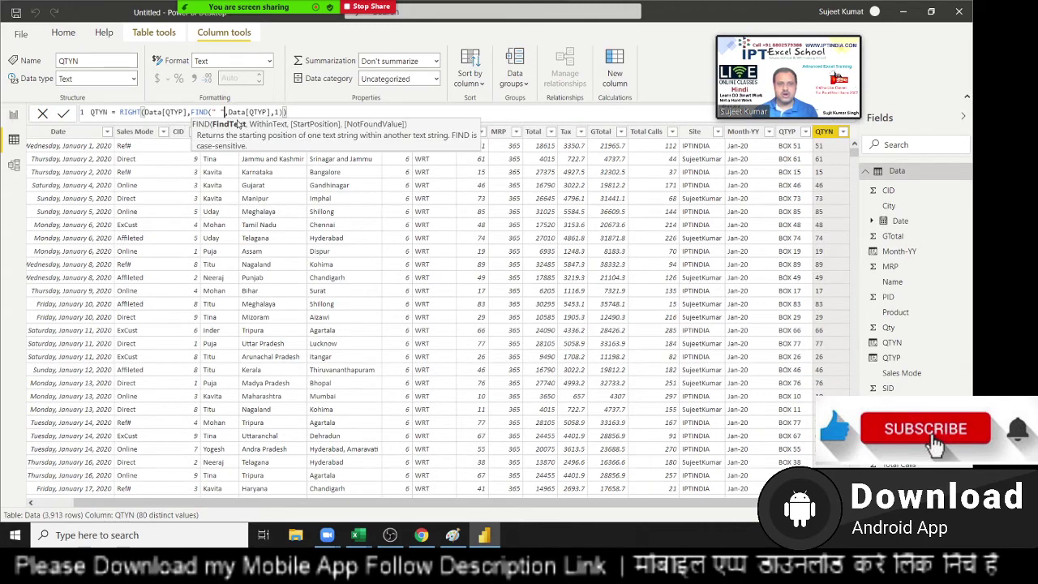
click(228, 112)
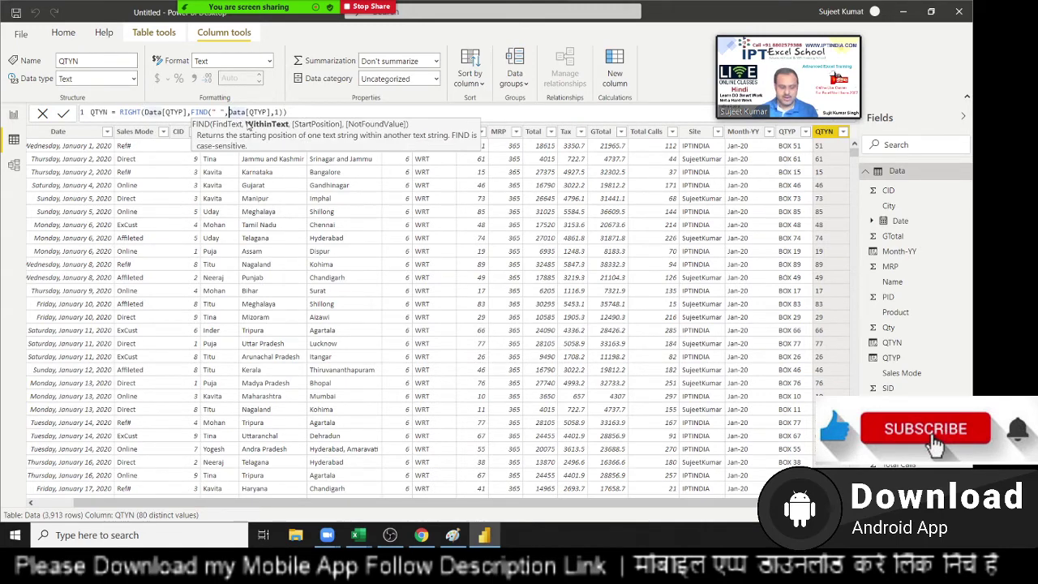
text(LEN()
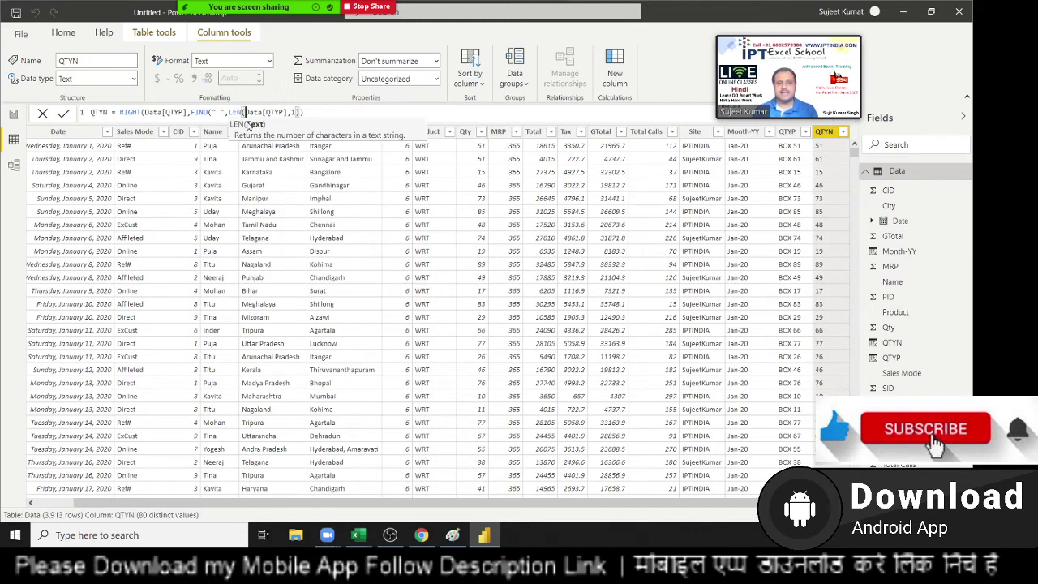
text(qty)
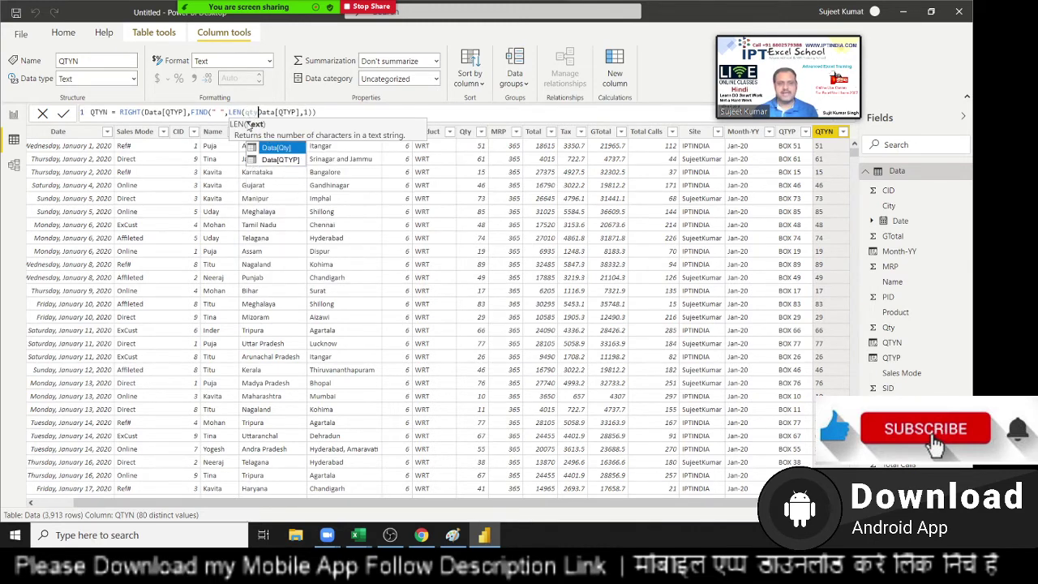
key(Down)
key(Tab)
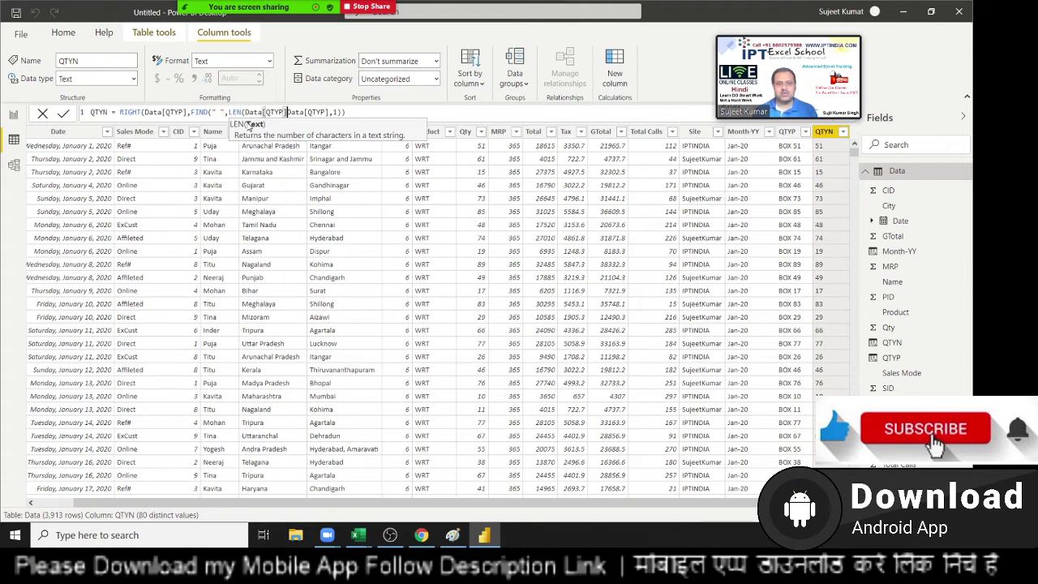
text()-)
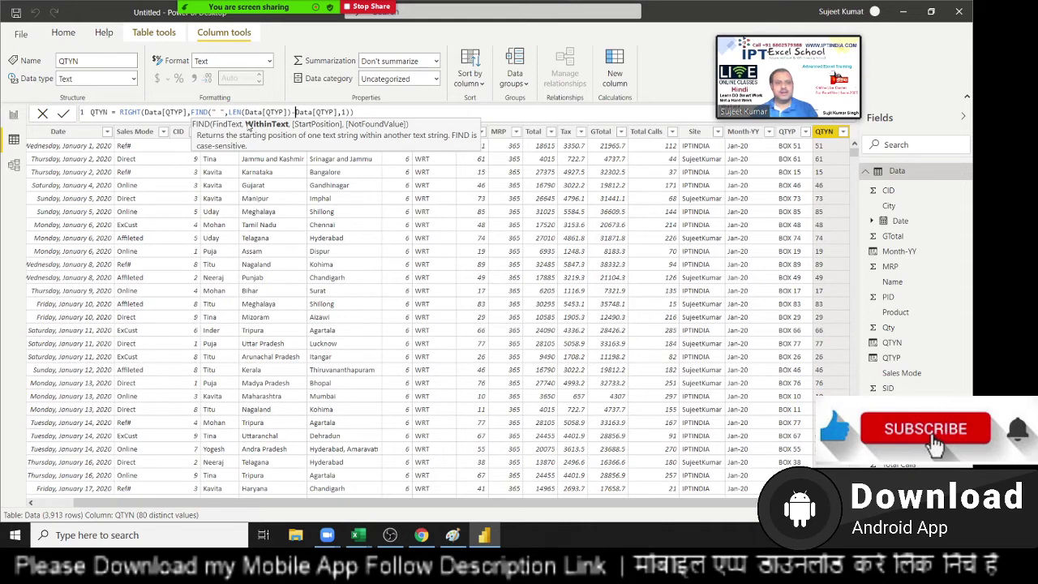
key(BackSpace)
key(BackSpace)
key(BackSpace)
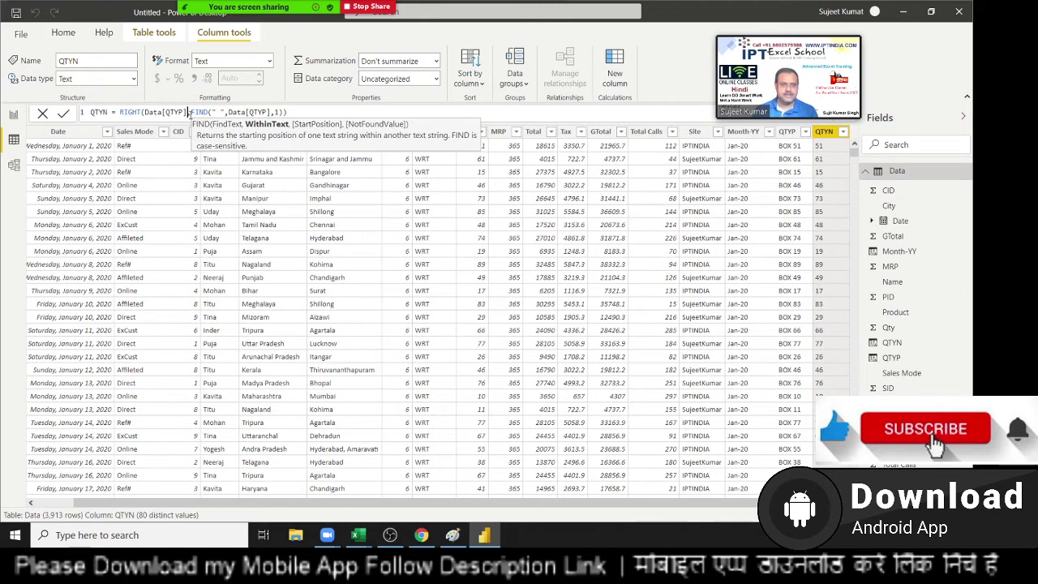
double_click(201, 113)
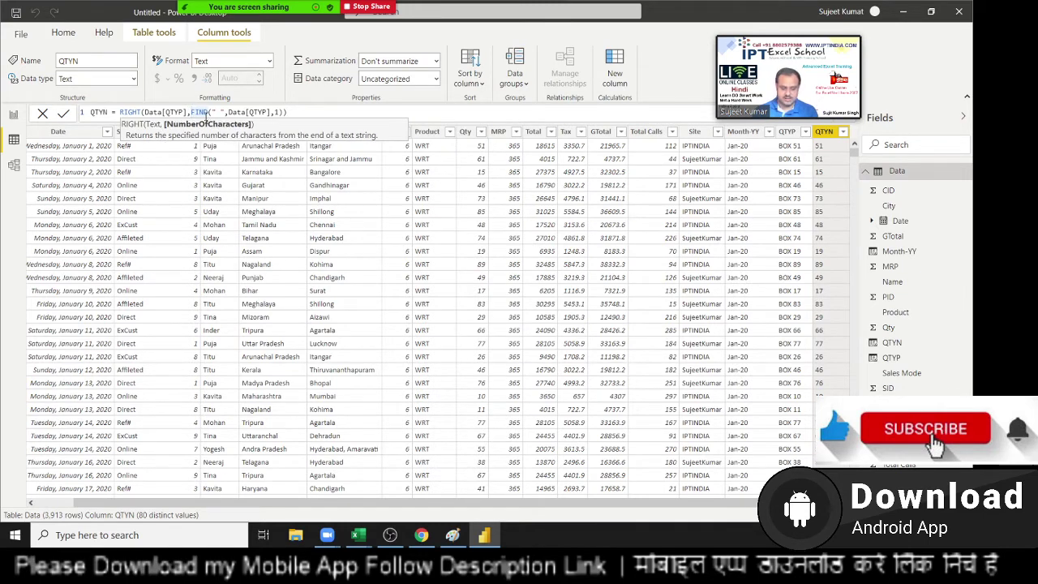
text(L)
text(e)
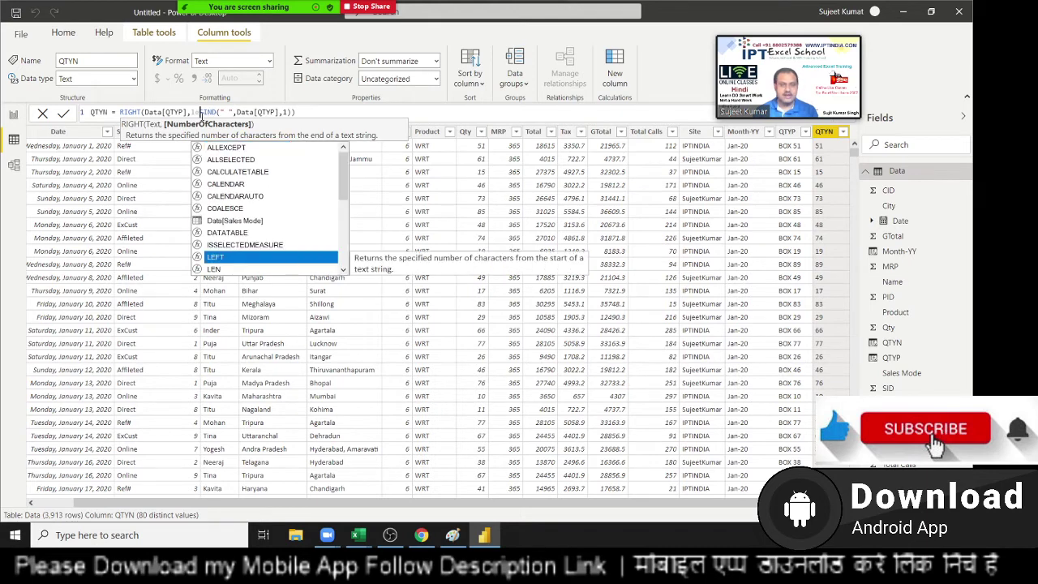
text(n)
key(Tab)
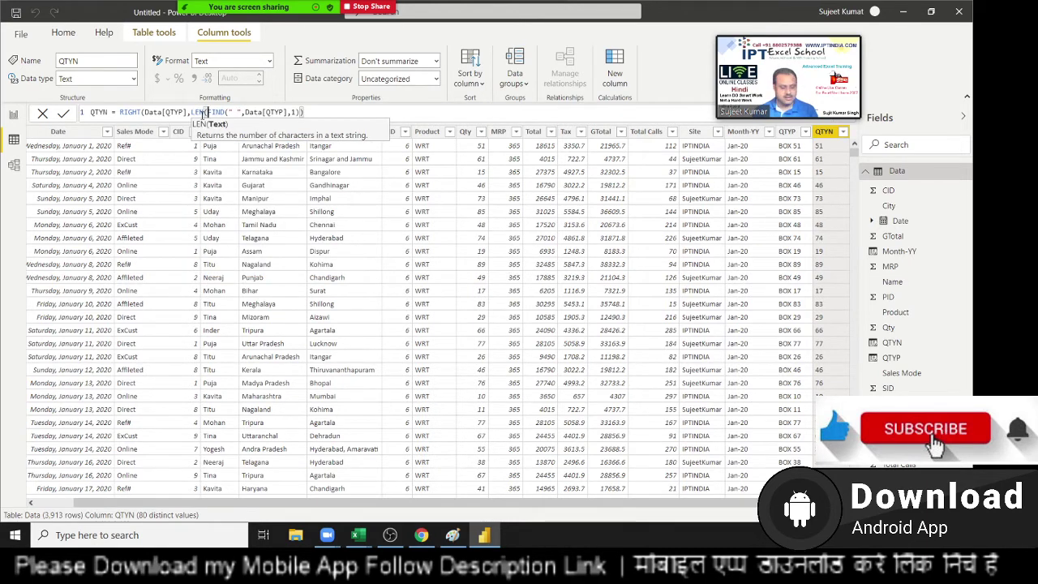
text(qty)
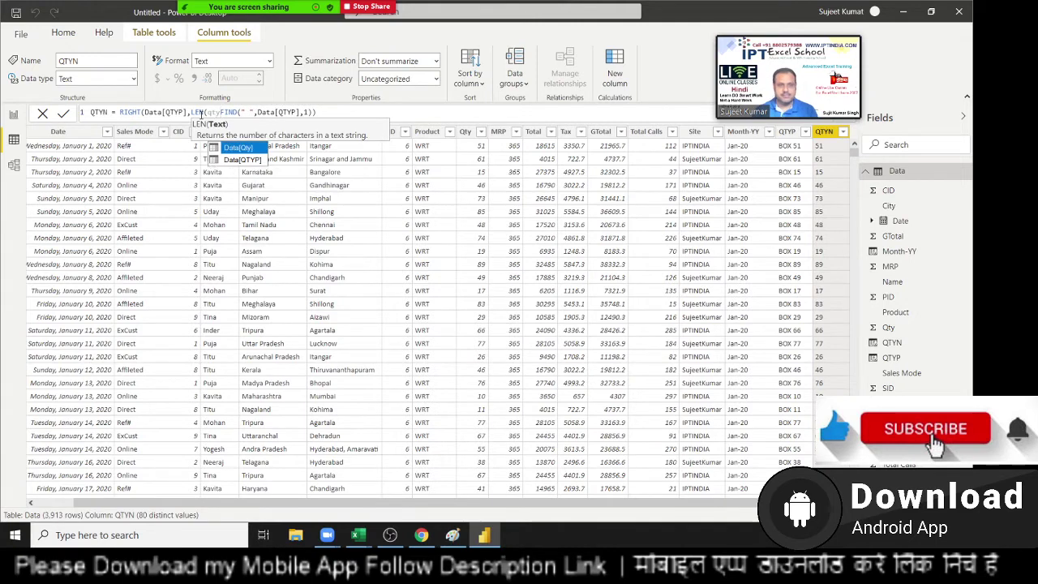
key(Down)
key(Tab)
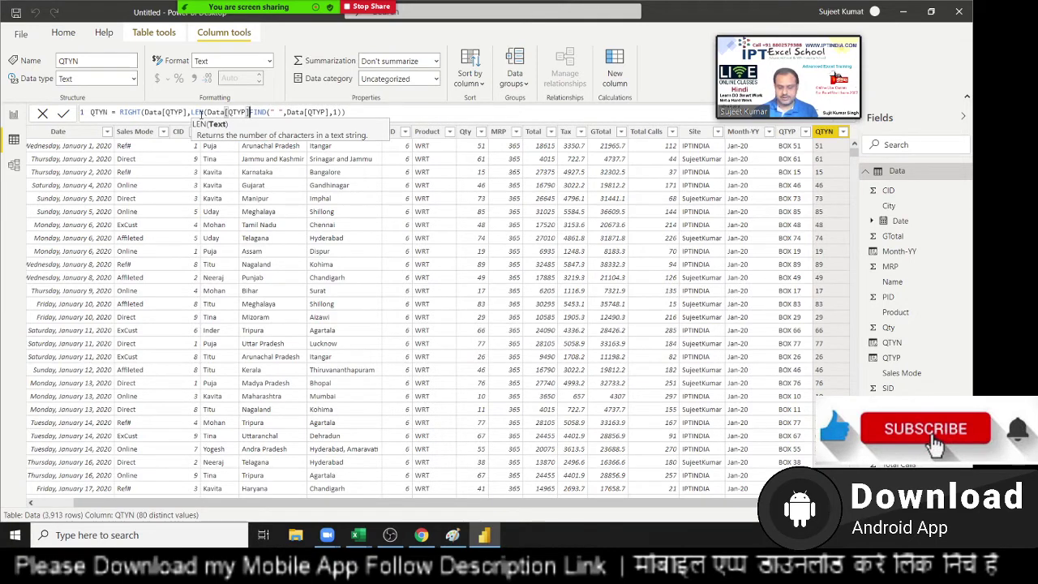
text()-)
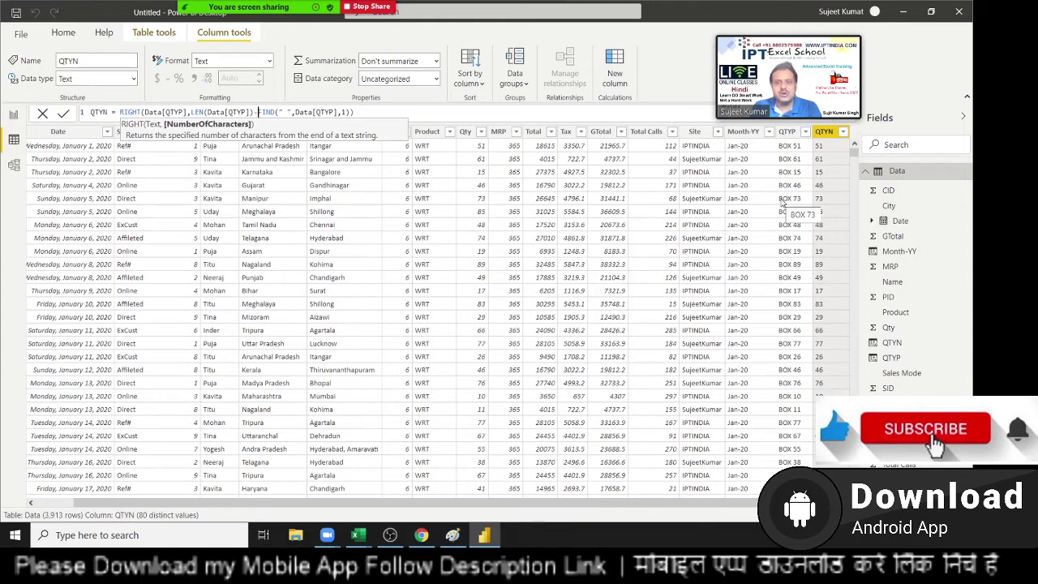
key(Return)
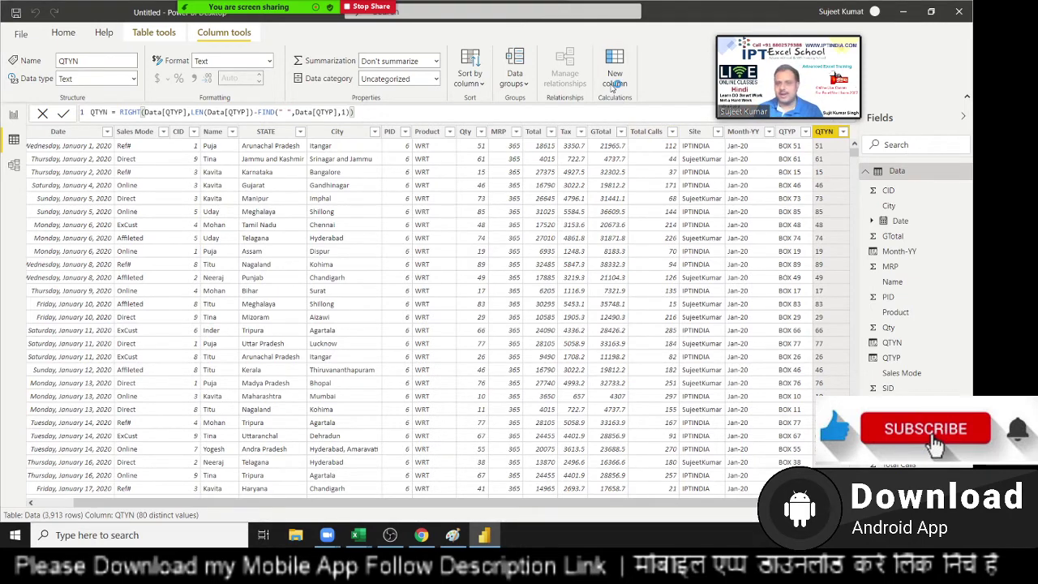
Add a trial calculated column LEN = LEN(Data[QTYN]), which returns 2 for every row
click(612, 88)
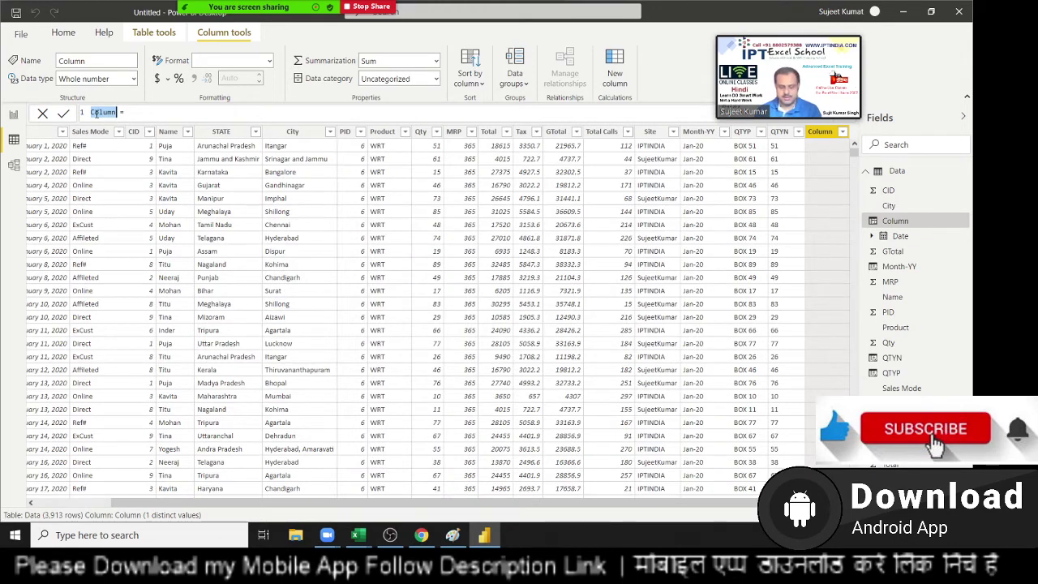
text(LEN = )
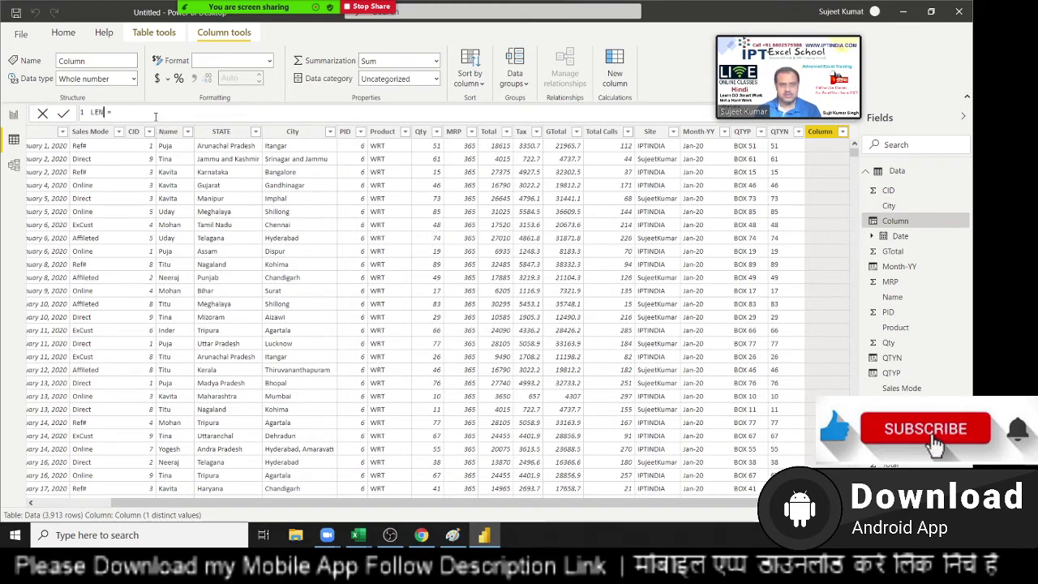
text(len)
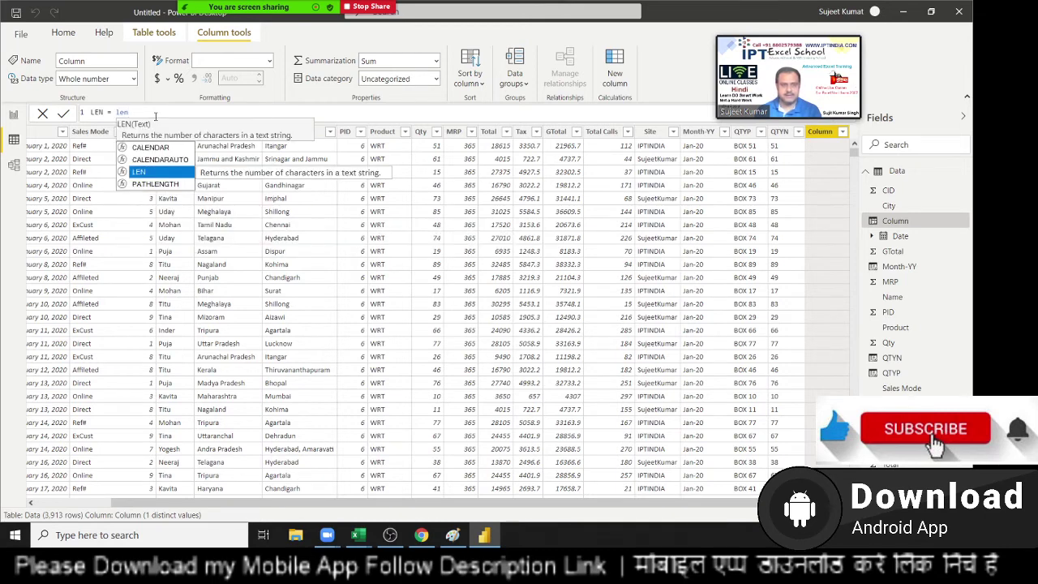
key(Tab)
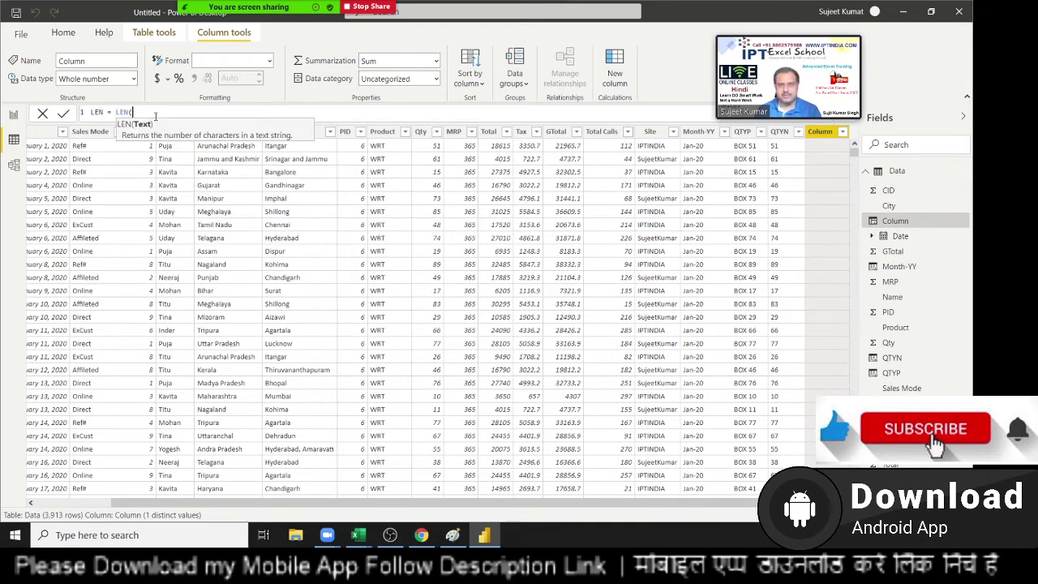
text(qt)
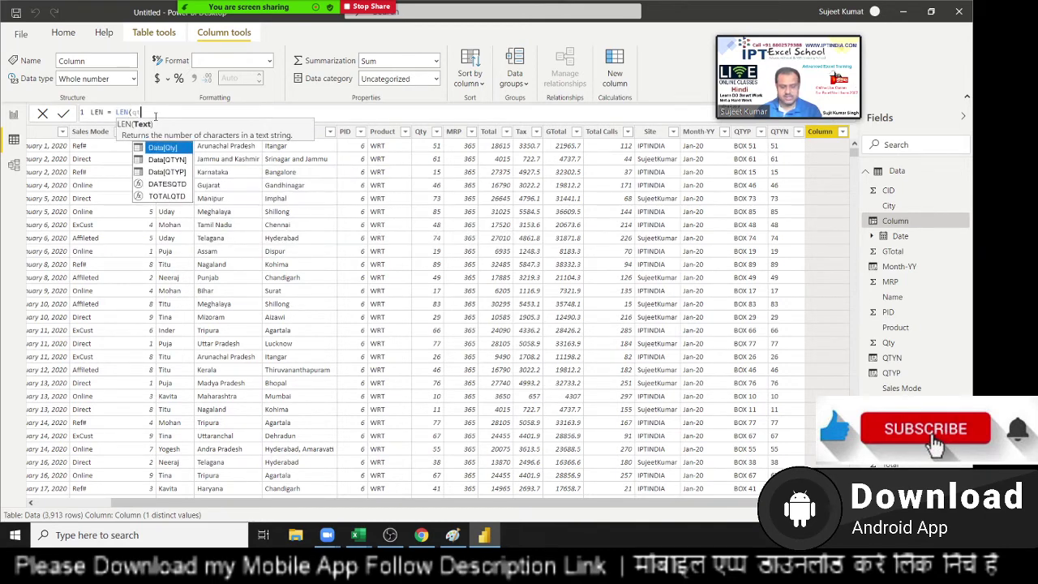
text(y)
key(Down)
key(Tab)
text())
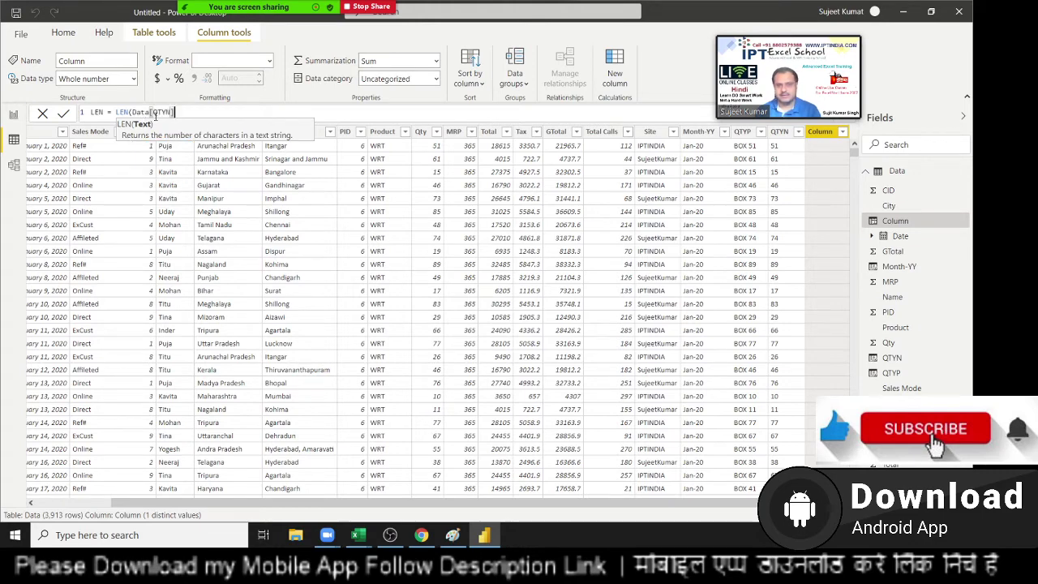
text())
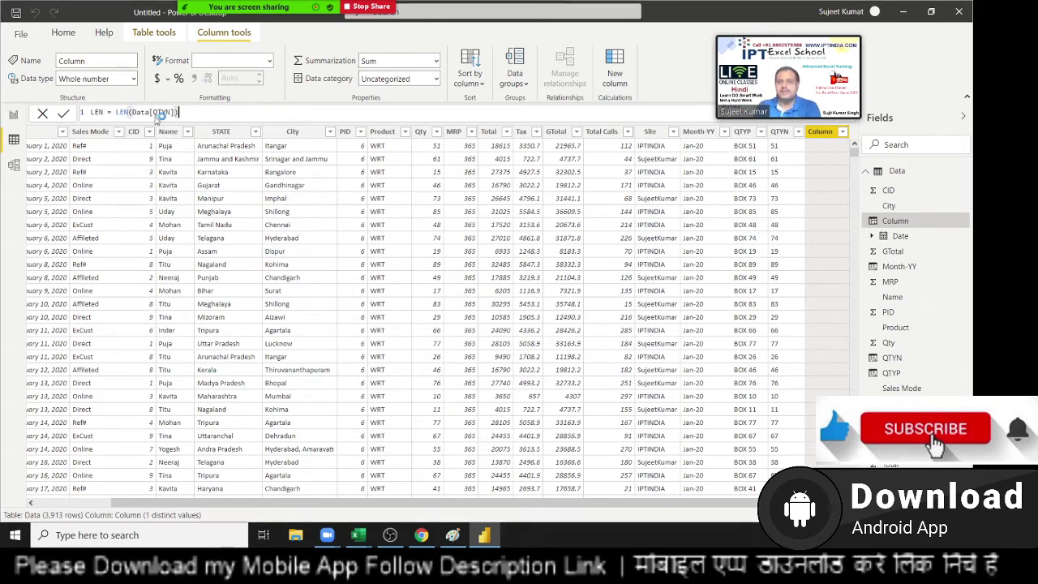
key(Return)
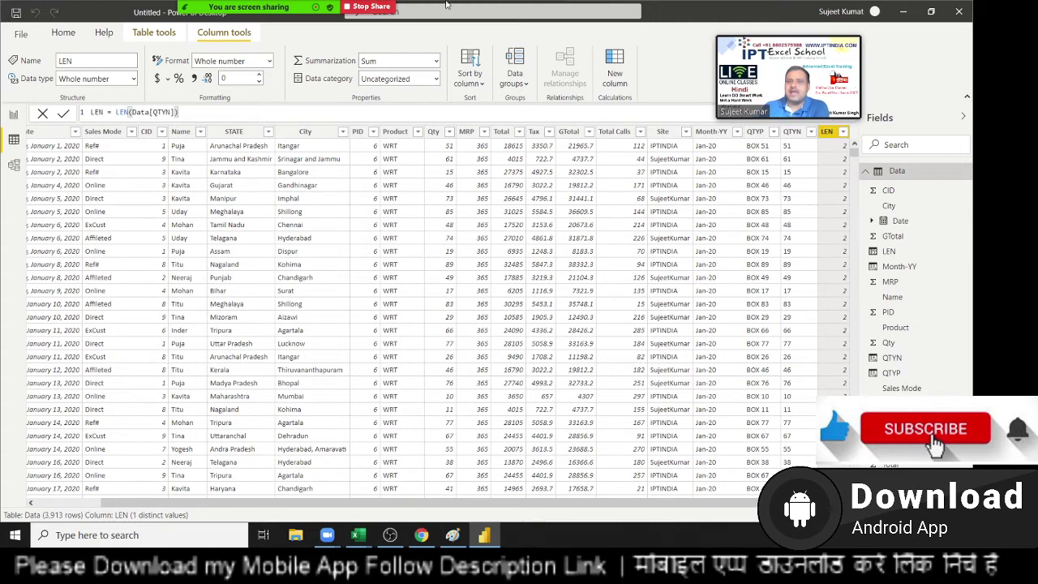
Compare the QTYN and LEN formulas, then delete the LEN column
click(792, 134)
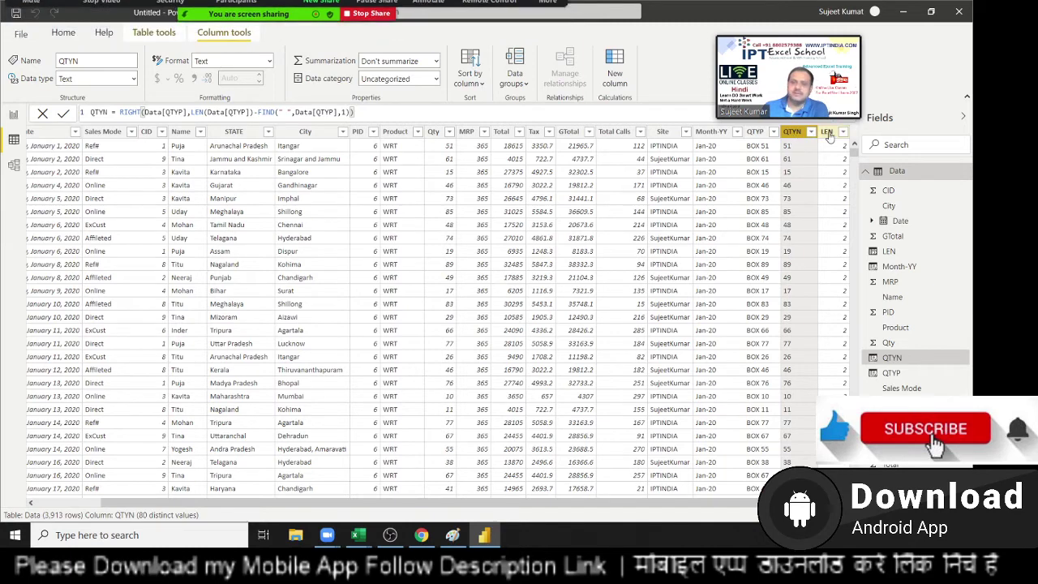
click(827, 134)
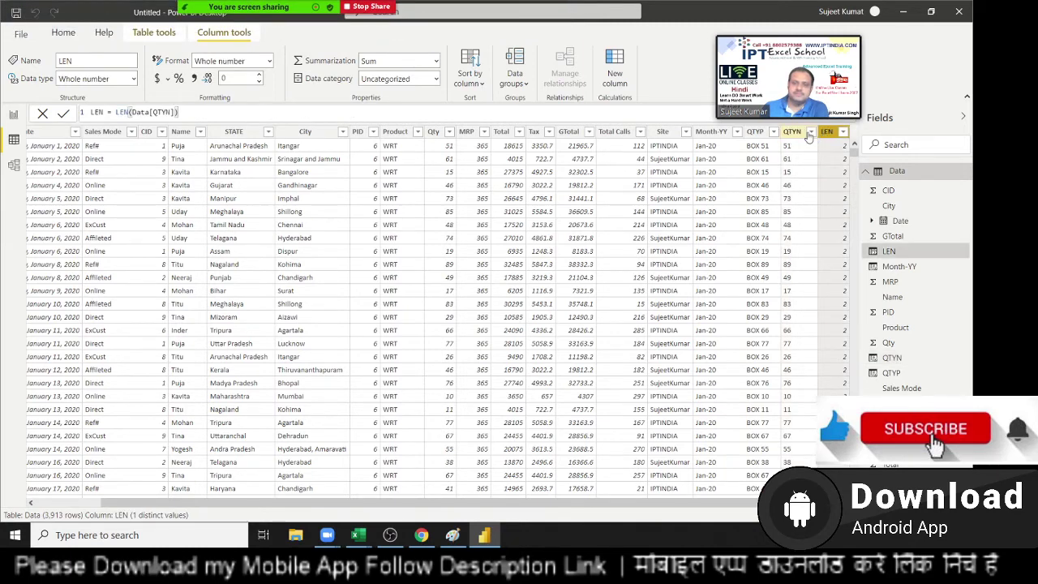
right_click(828, 139)
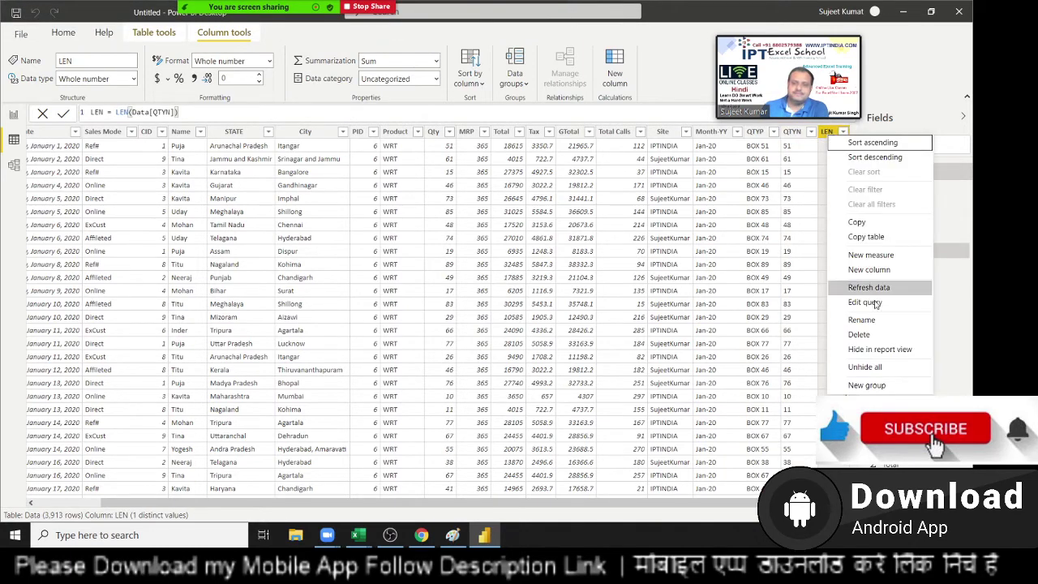
click(702, 308)
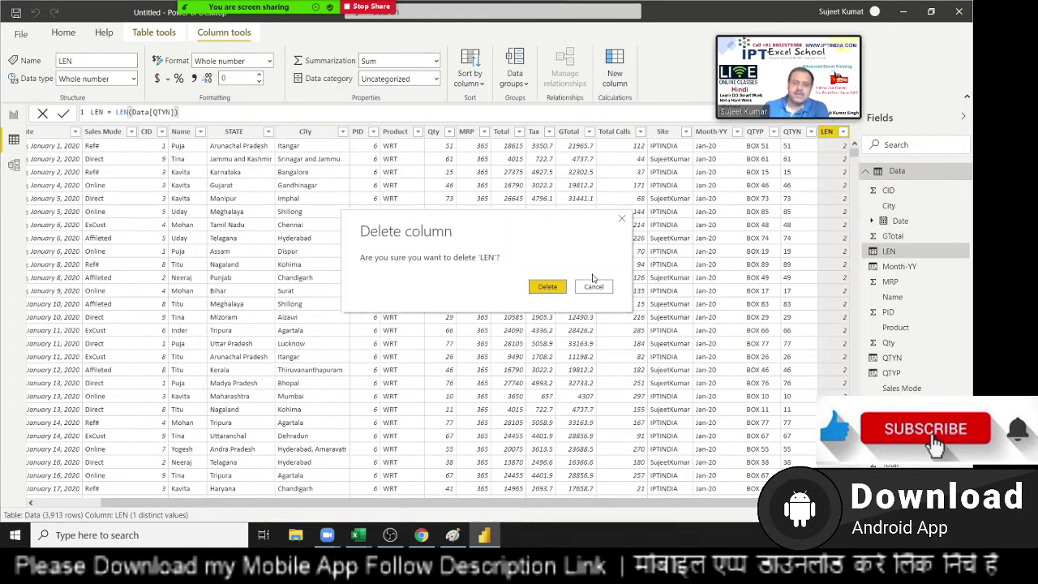
click(553, 290)
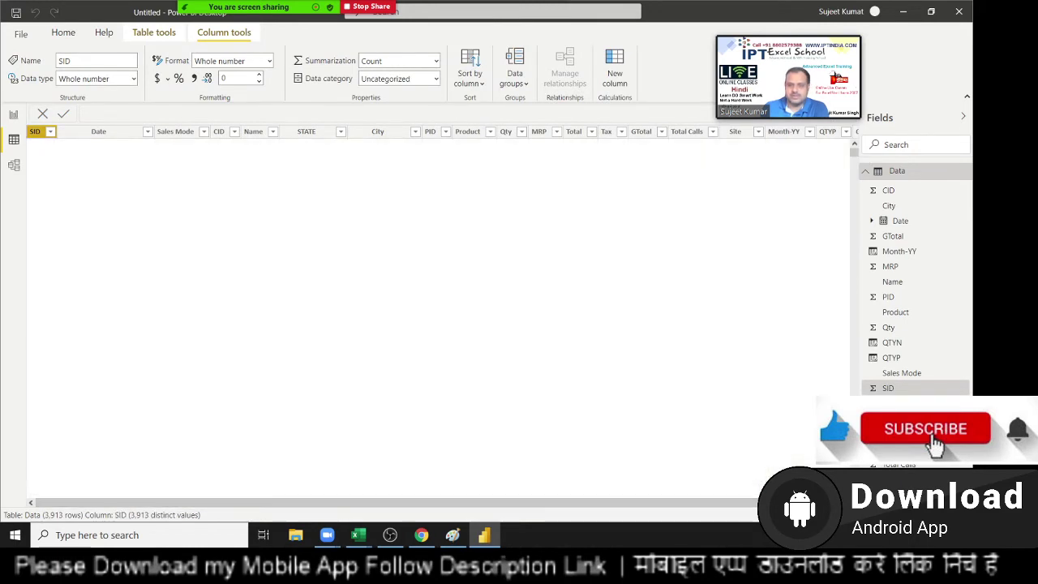
Change the QTYN column's data type from text to Whole number and confirm the change
scroll(828, 363, right, 1)
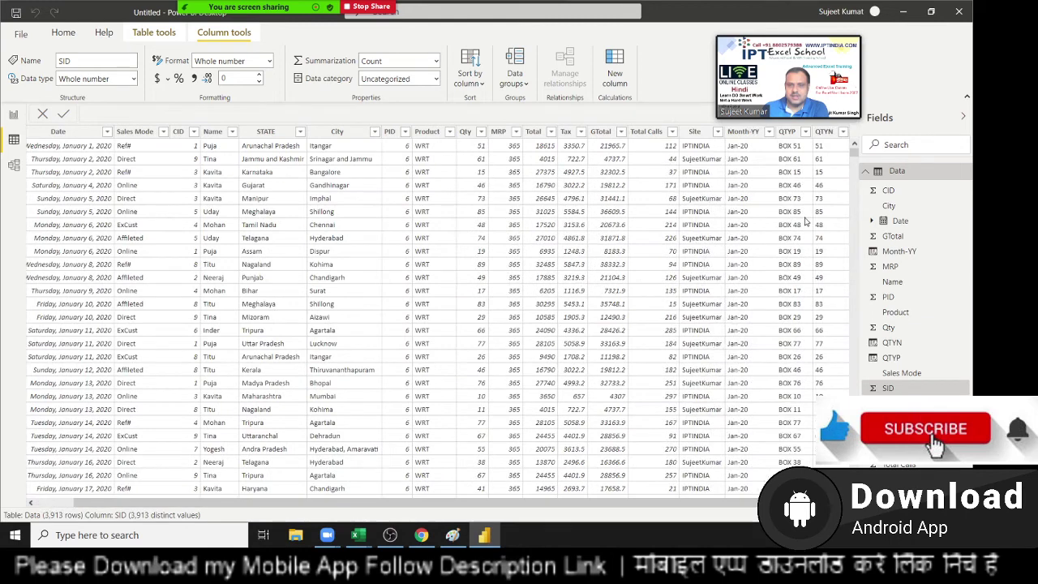
click(827, 133)
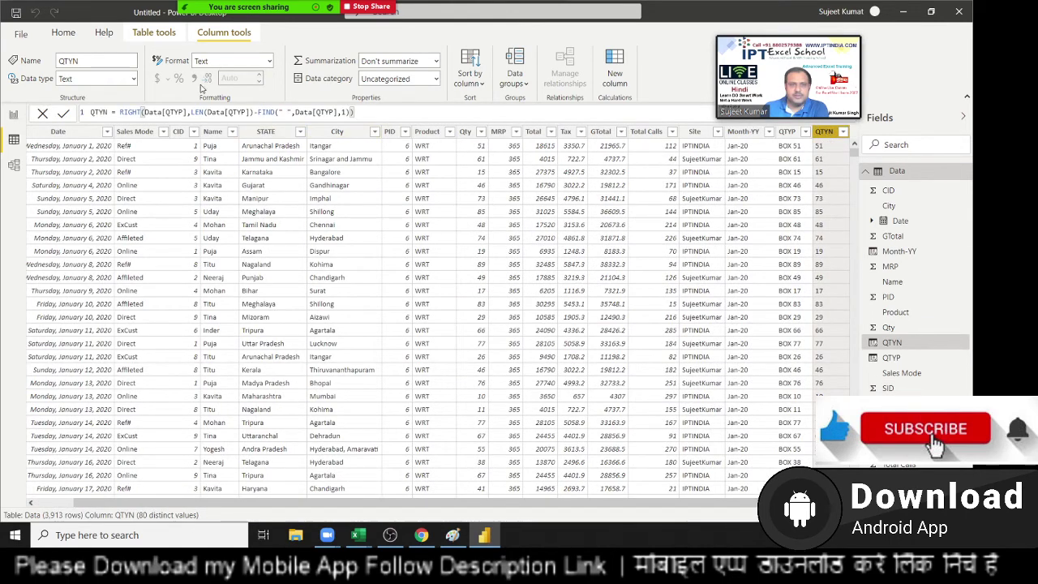
click(270, 63)
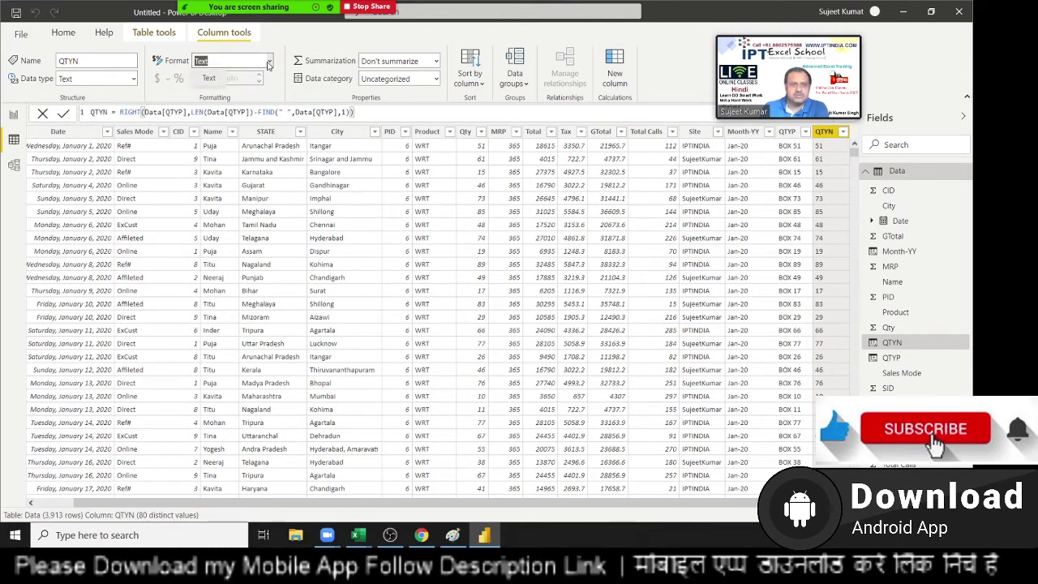
click(270, 62)
click(135, 79)
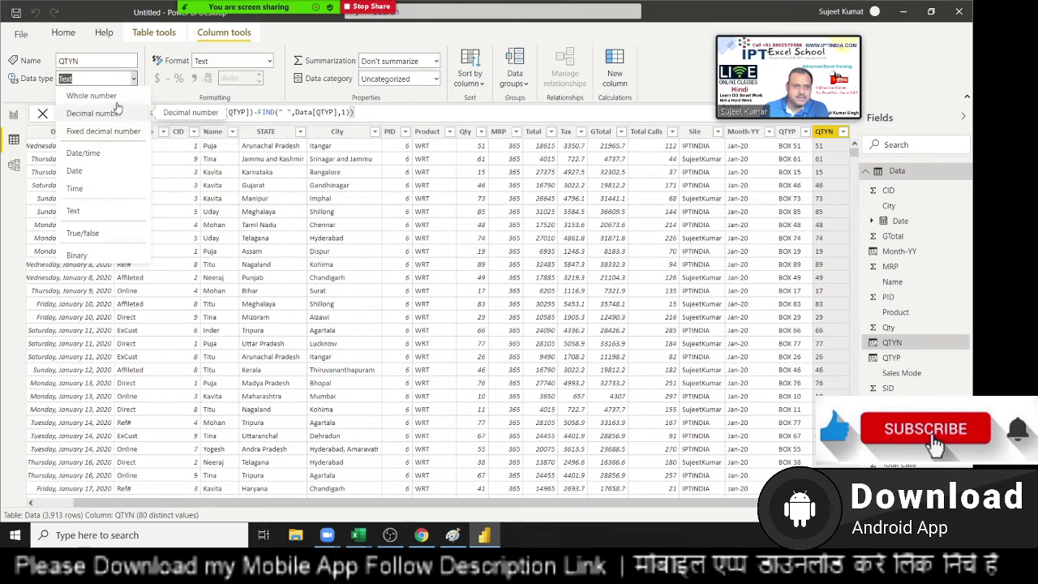
click(120, 97)
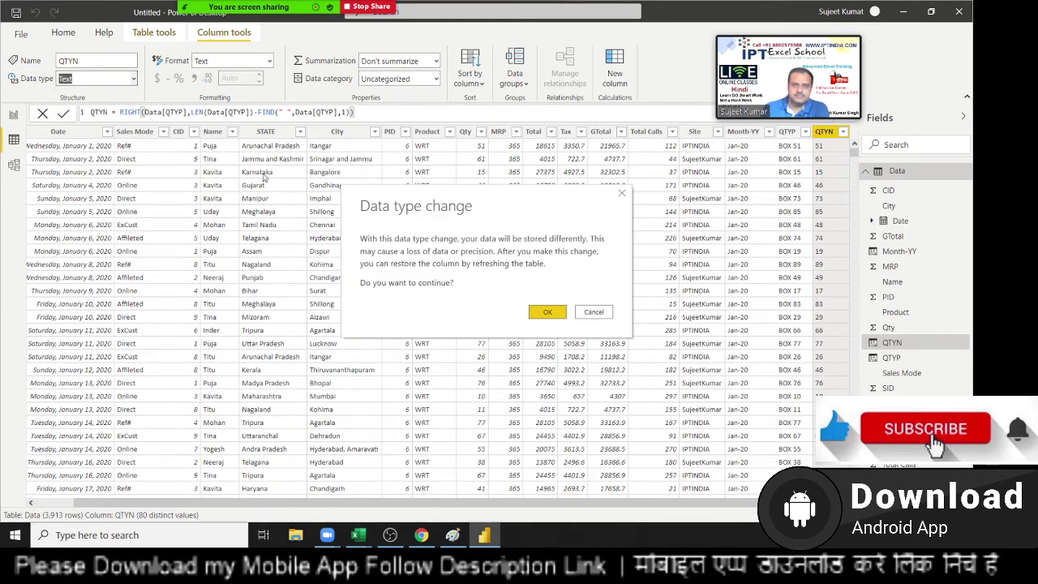
click(548, 311)
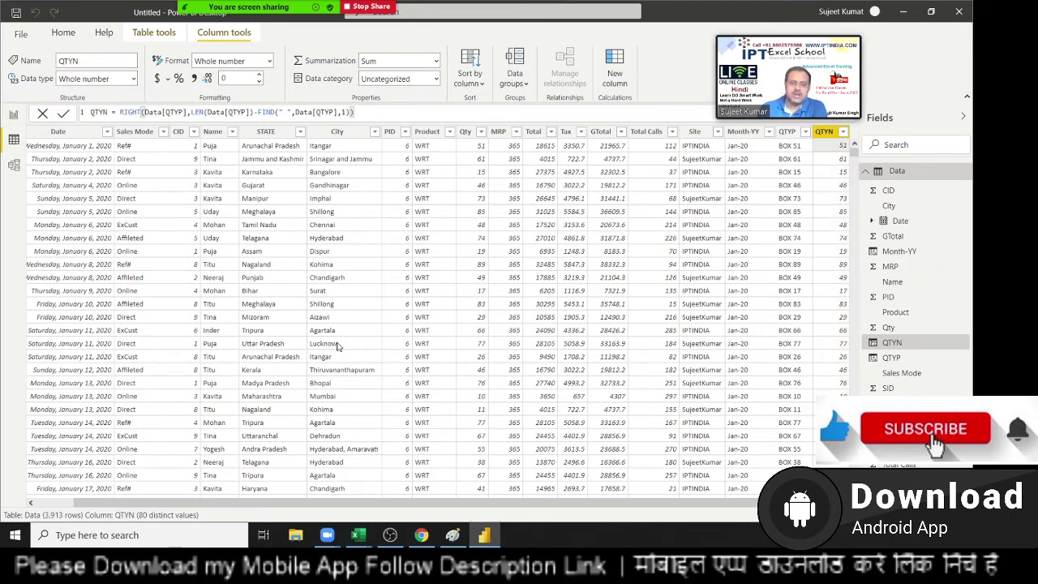
Return to the DAX Reference page in Chrome and scroll its navigation to the Text functions list
click(416, 542)
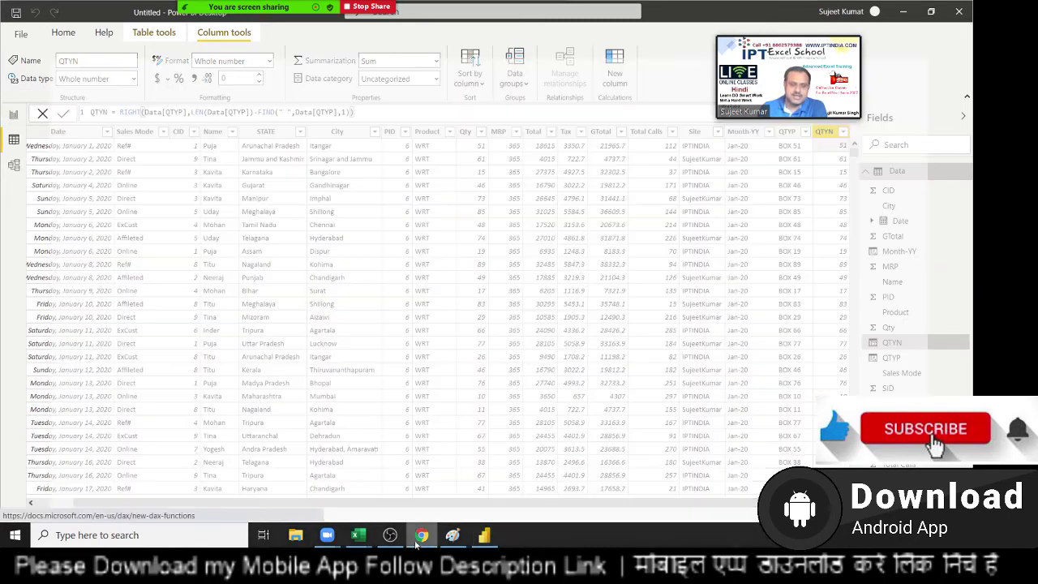
scroll(124, 385, up, 1)
scroll(124, 381, up, 1)
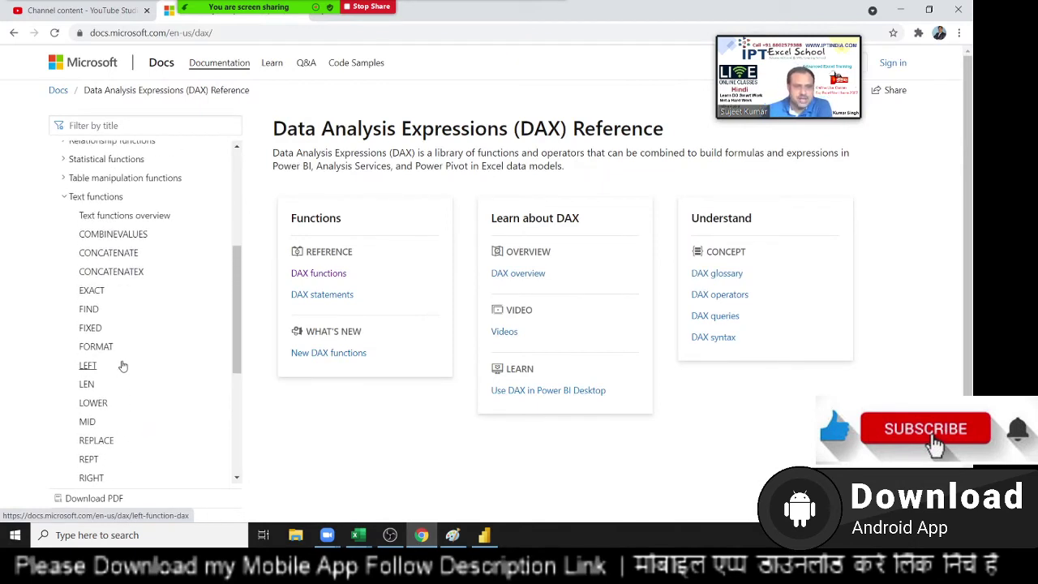
scroll(120, 369, down, 1)
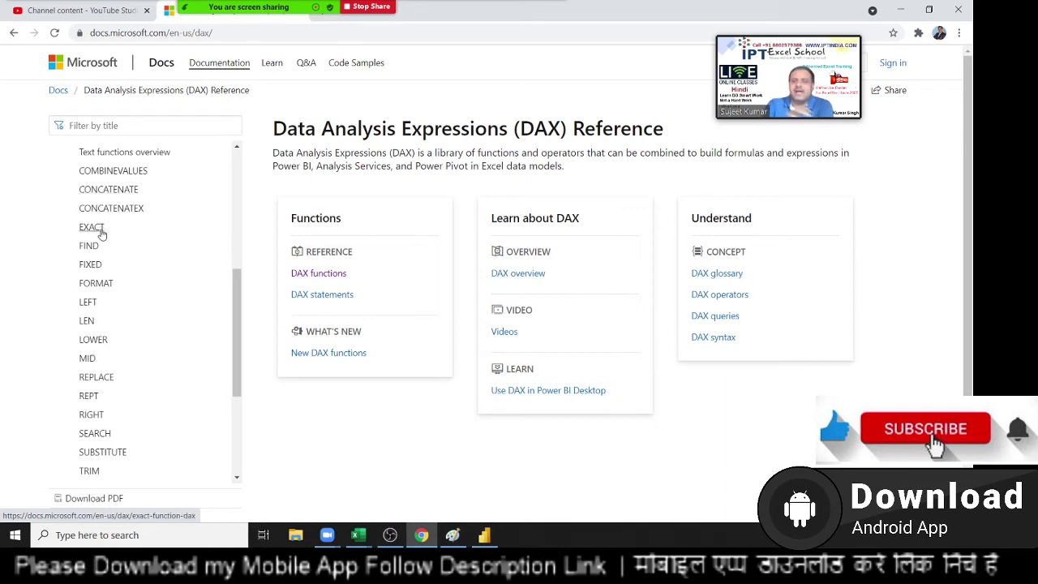
In the Book14 workbook, enter Ram in C13 and RAM in D13
key(alt+Tab)
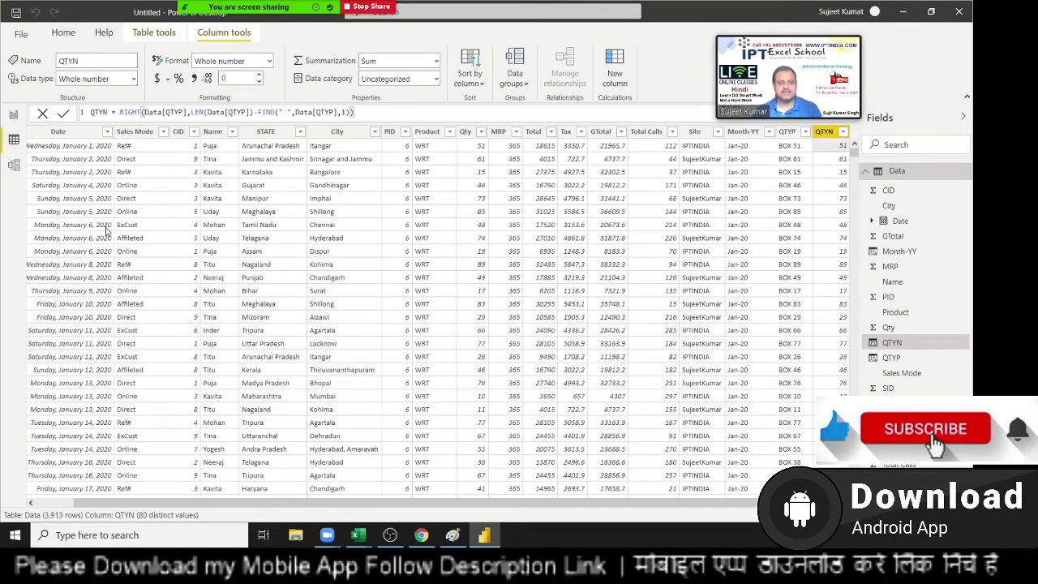
key(alt+Tab)
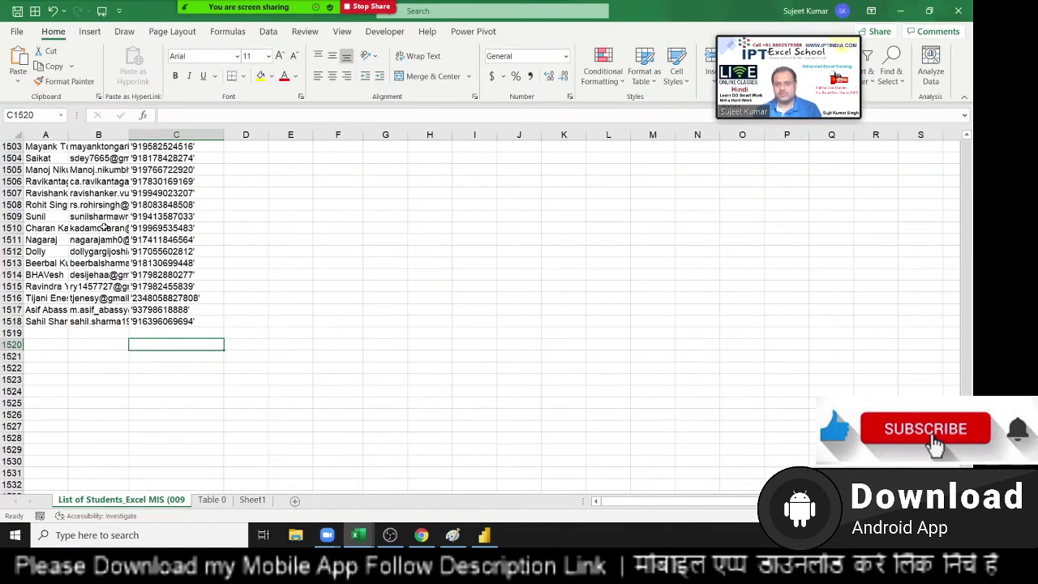
key(alt+Tab)
key(alt+Tab)
key(alt+Tab)
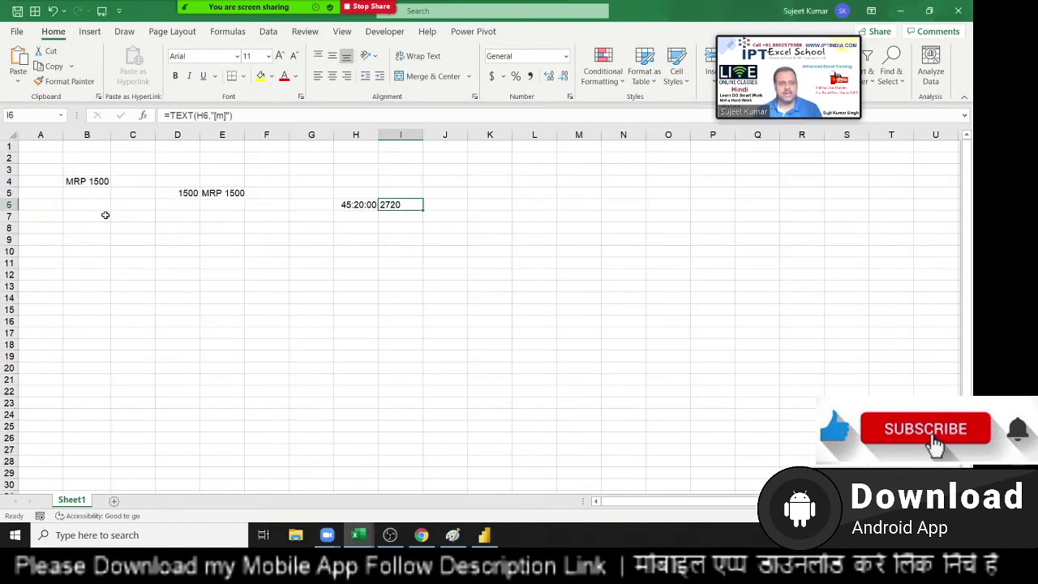
click(151, 286)
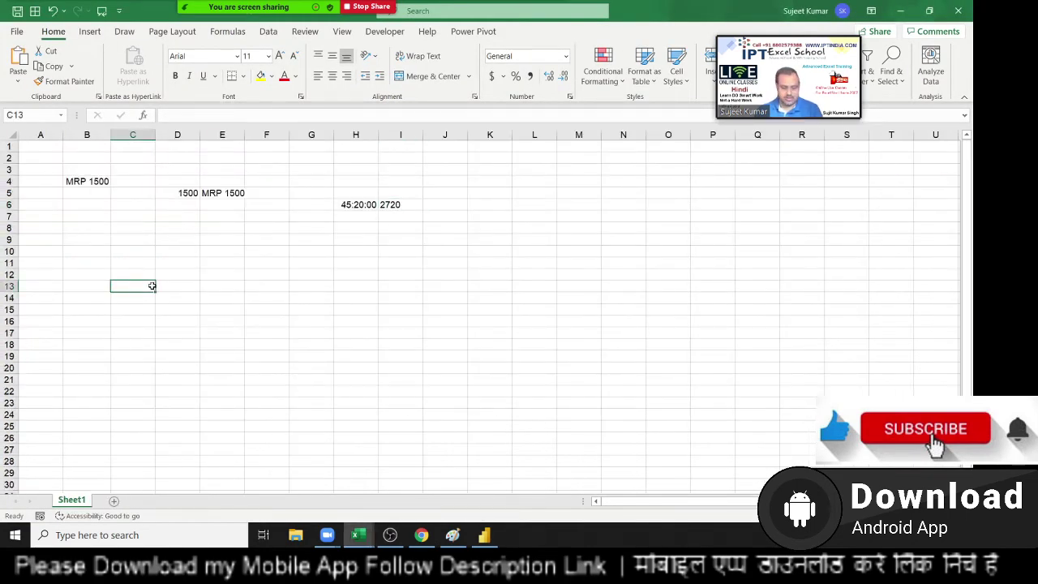
text(Ram)
key(Tab)
text(R)
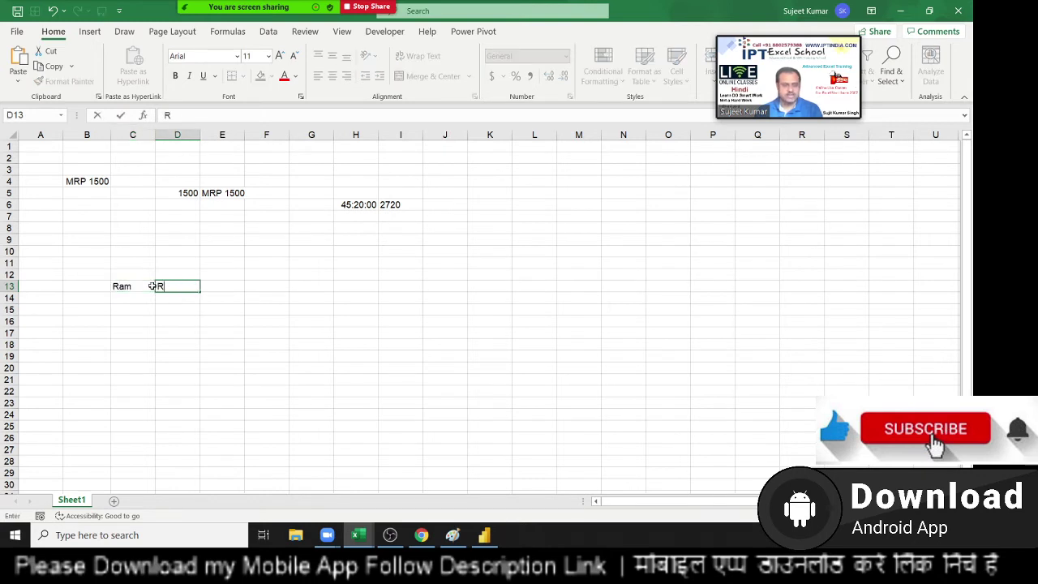
text(AM)
click(152, 285)
Add the equality check =C13=D13 in E13
key(Right)
key(Right)
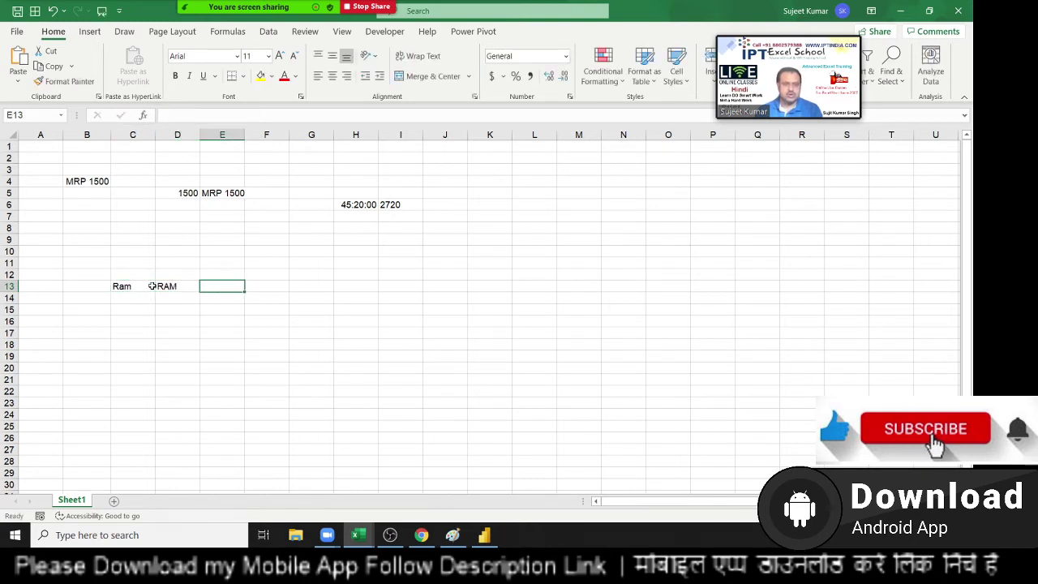
text(=)
key(Left)
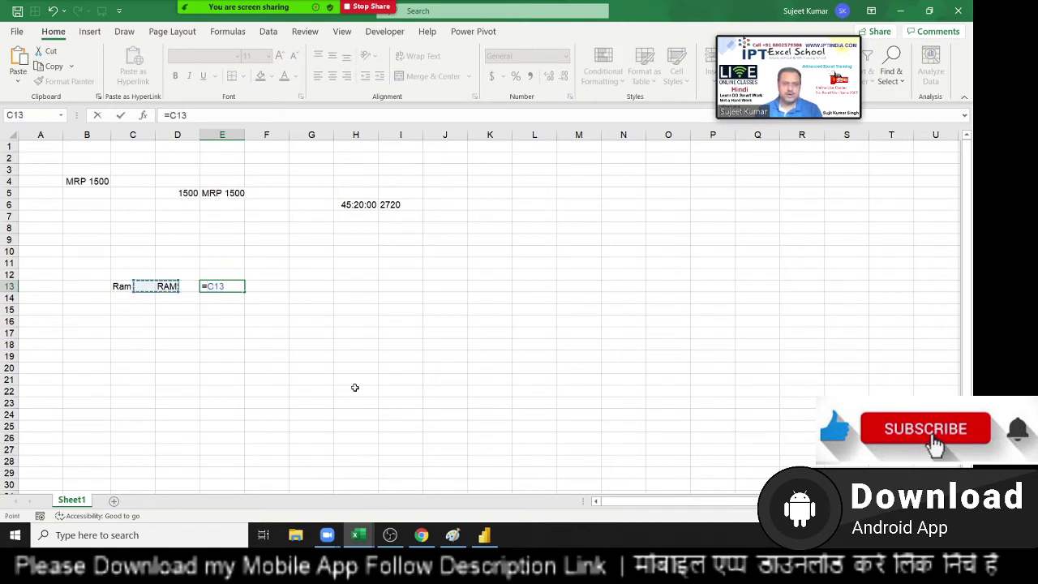
key(Left)
text(=)
key(Left)
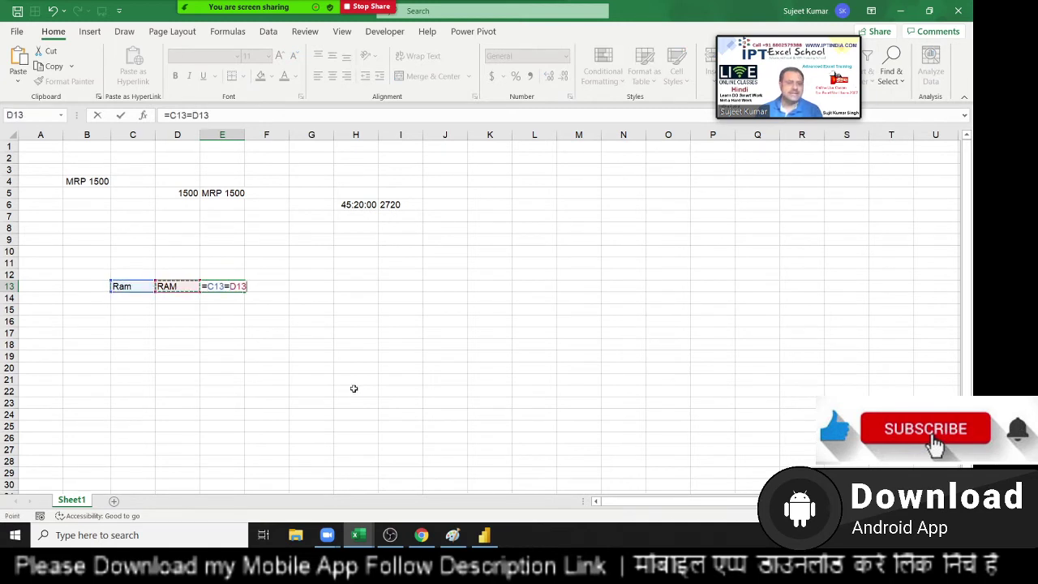
key(ctrl+Return)
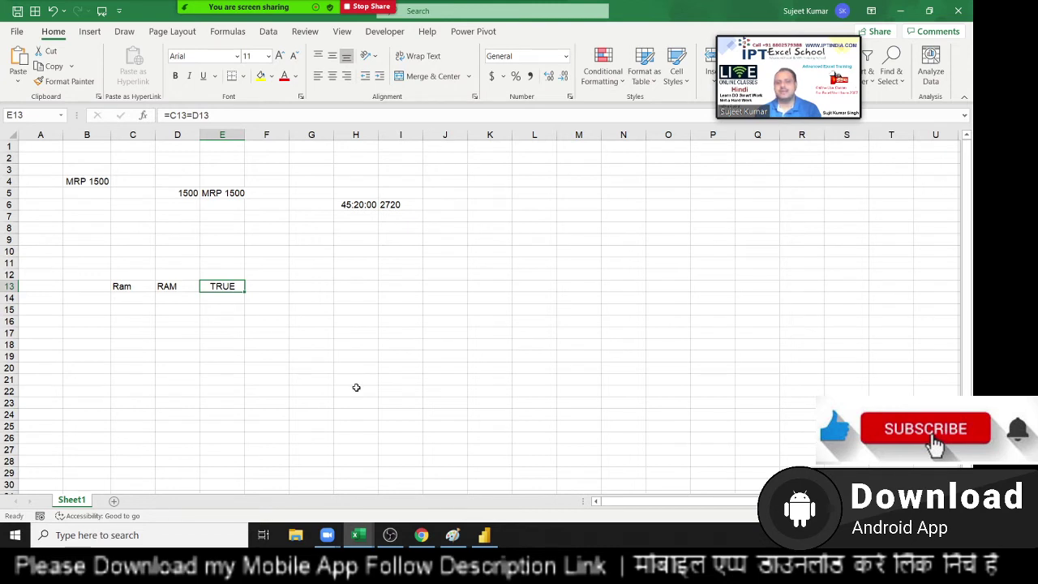
Enter =EXACT(C13,D13) in E14 to compare the two cells case-sensitively
key(Return)
text(Ex)
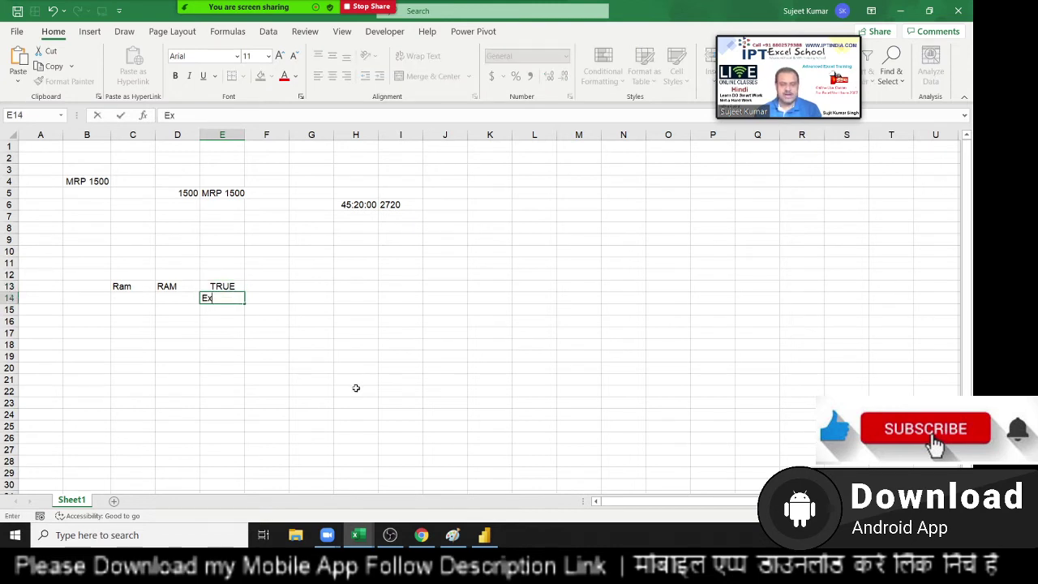
key(BackSpace)
key(BackSpace)
text(=)
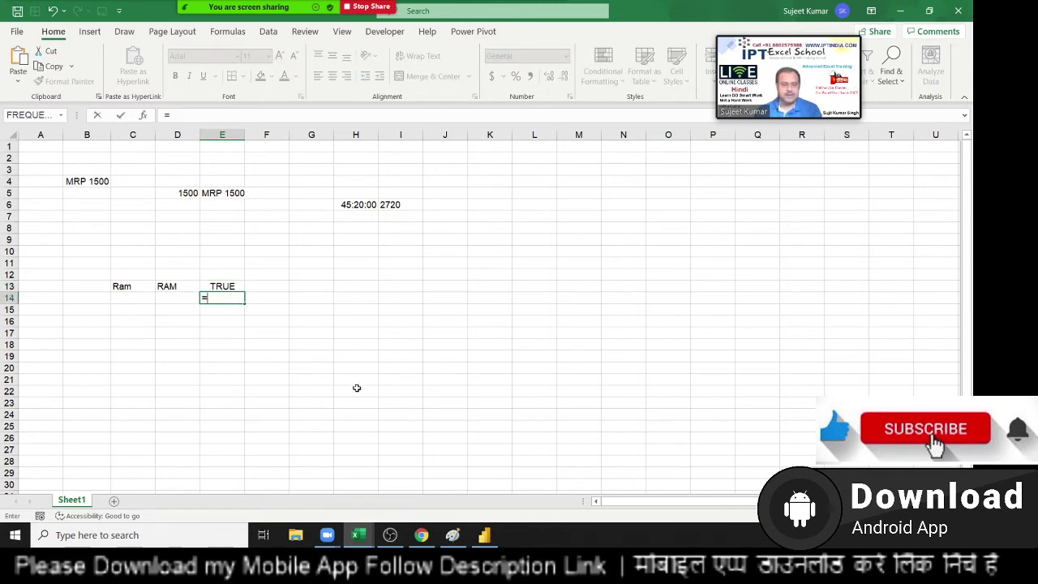
text(ex)
key(Tab)
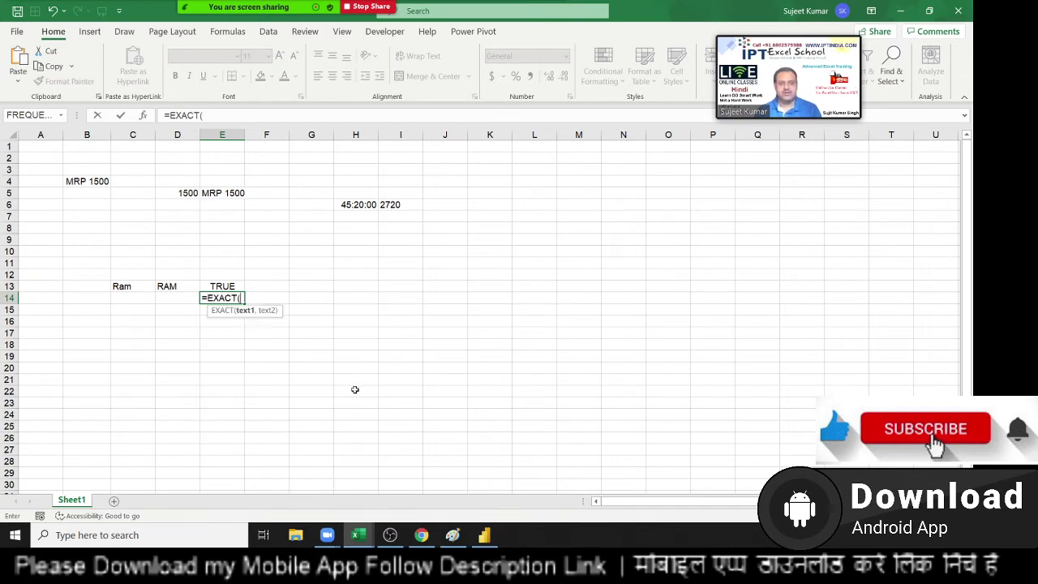
key(Left)
key(Left)
key(Up)
text(,)
key(Up)
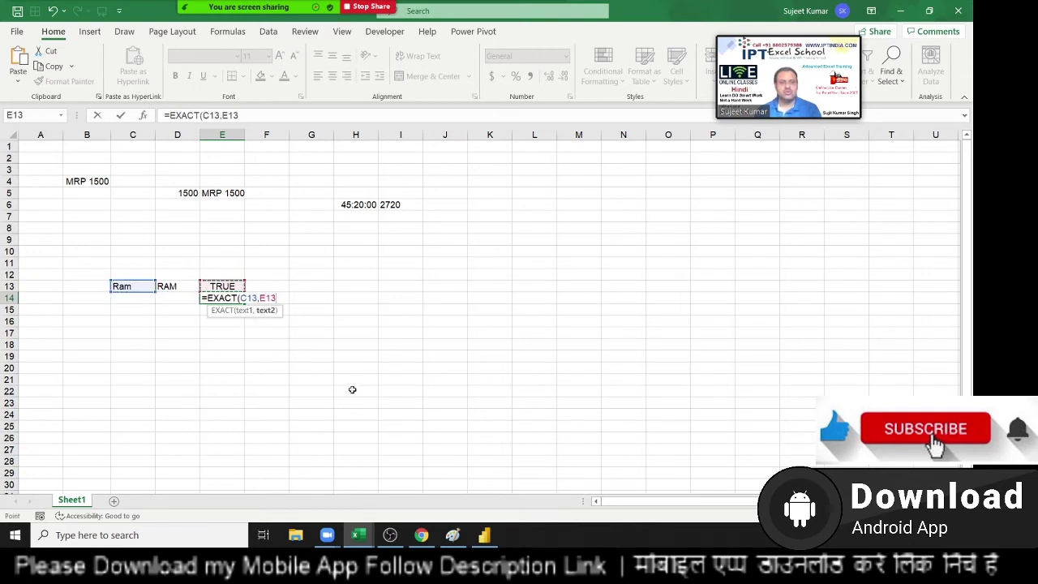
key(Left)
key(Return)
Change C13 from Ram to RAM so both comparisons return TRUE
key(Up)
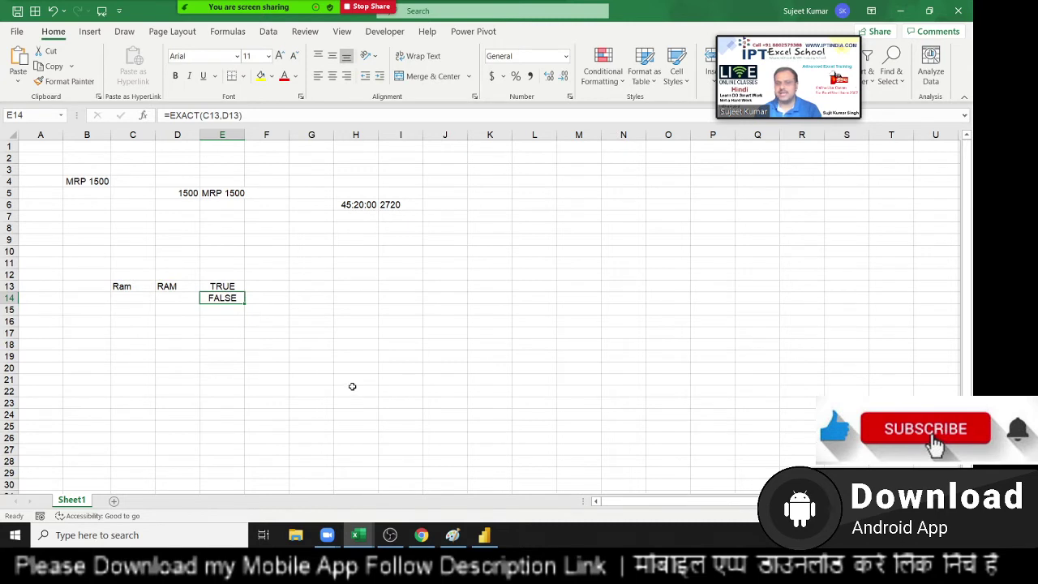
key(Left)
key(Left)
key(Up)
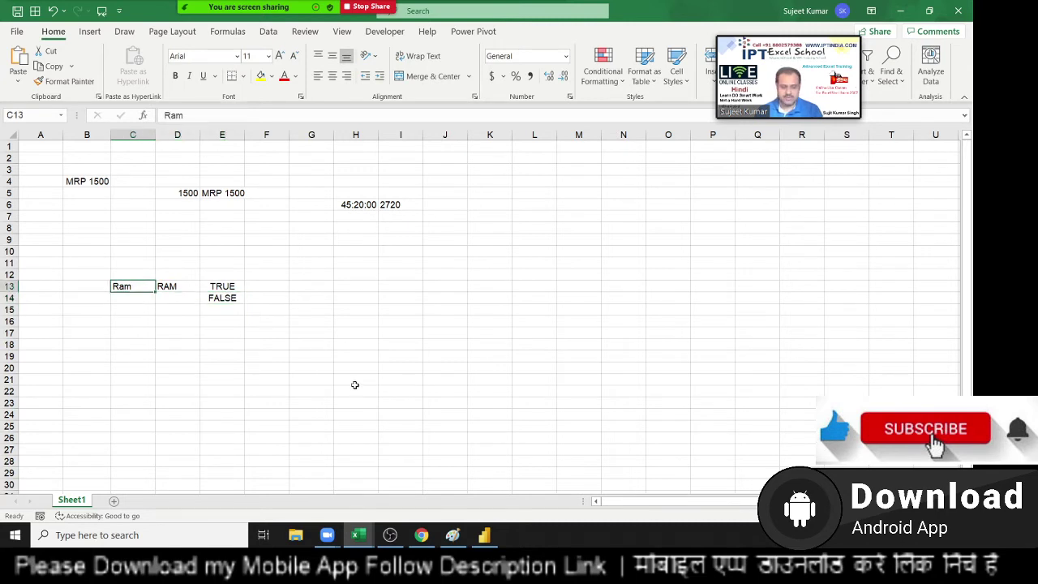
text(RAM\)
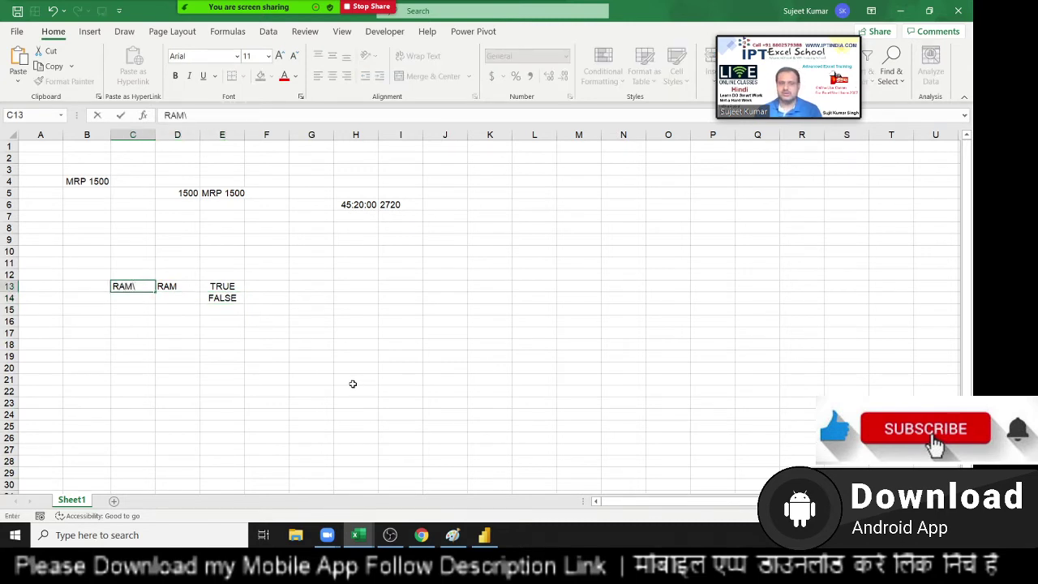
key(Return)
key(Up)
key(F2)
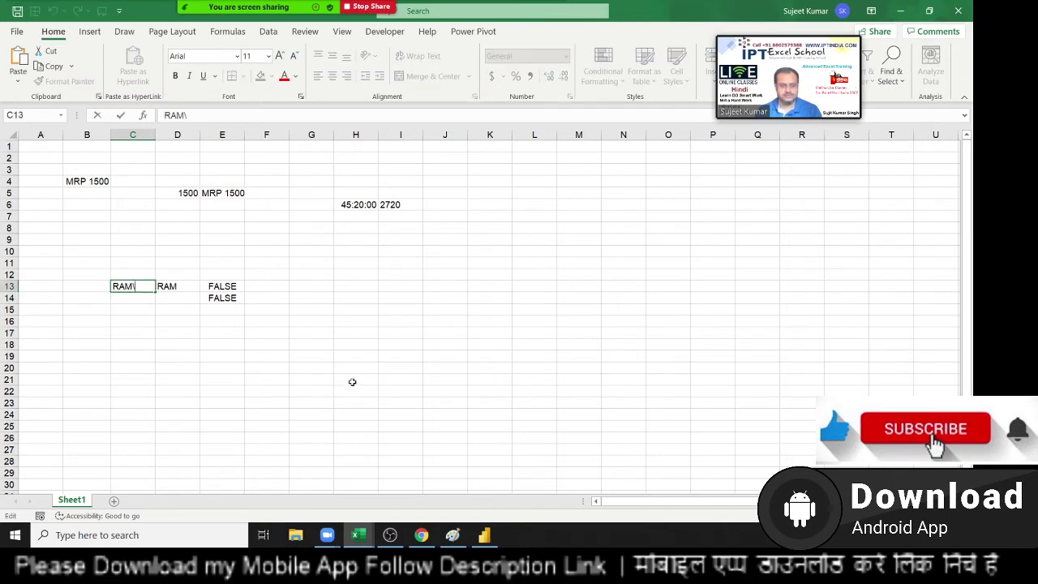
key(BackSpace)
key(Return)
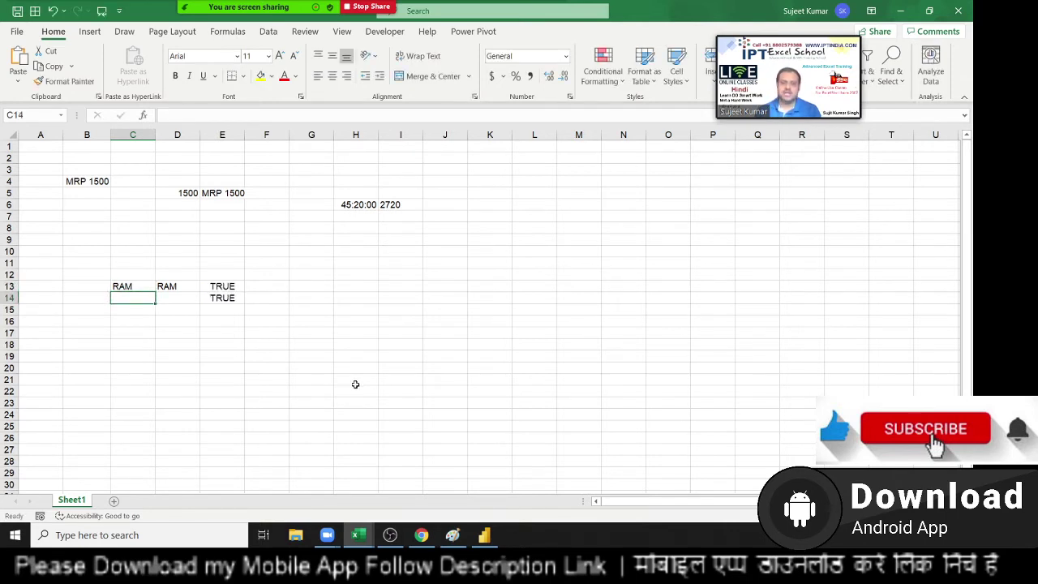
key(ctrl+Tab)
Look over the DAX Reference text functions like REPLACE and SUBSTITUTE, then cycle windows toward Power BI
key(alt+Tab)
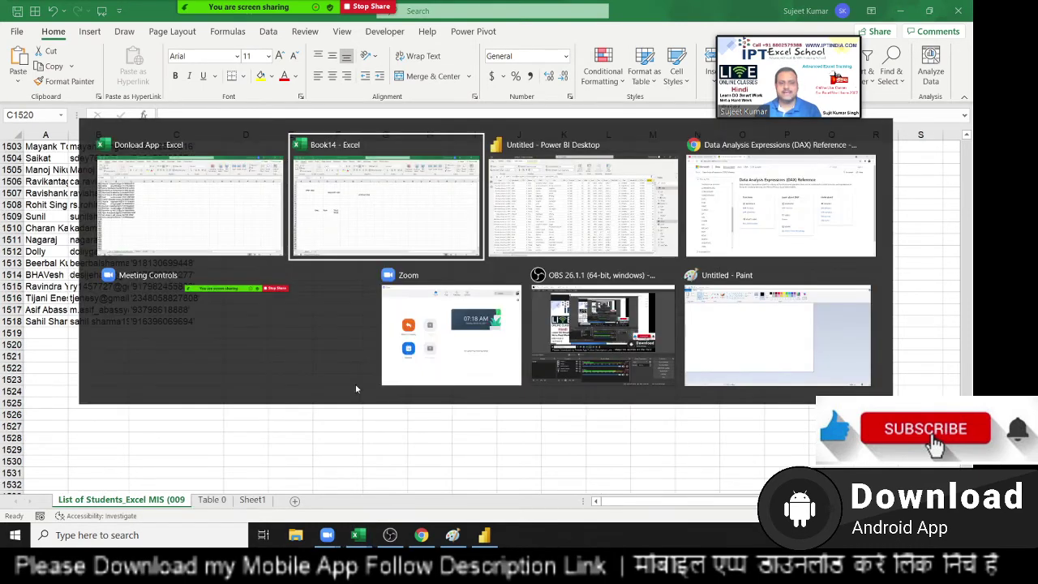
key(alt+Tab)
key(alt+Tab)
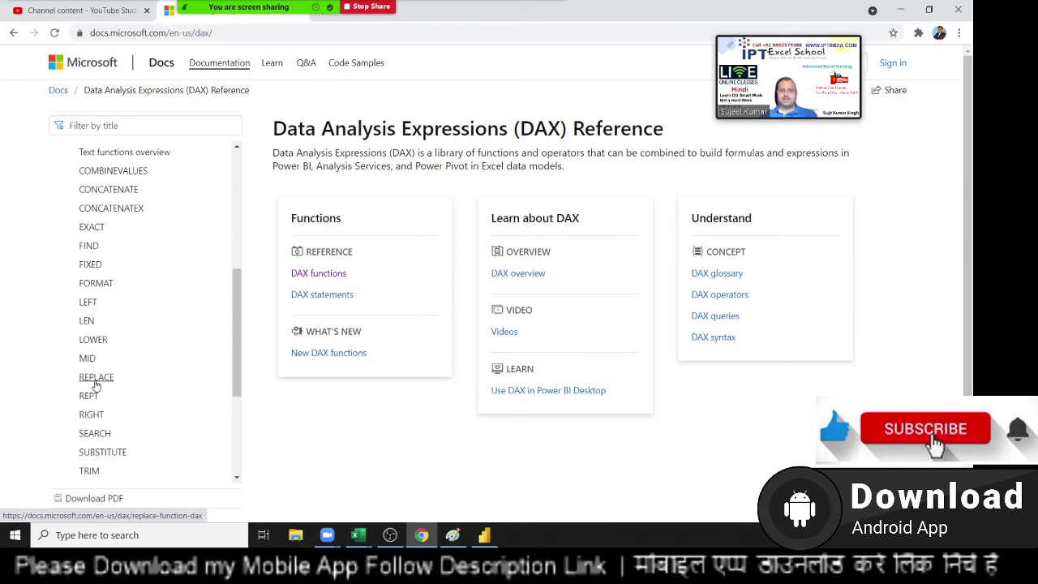
key(alt+Tab)
key(alt+Tab)
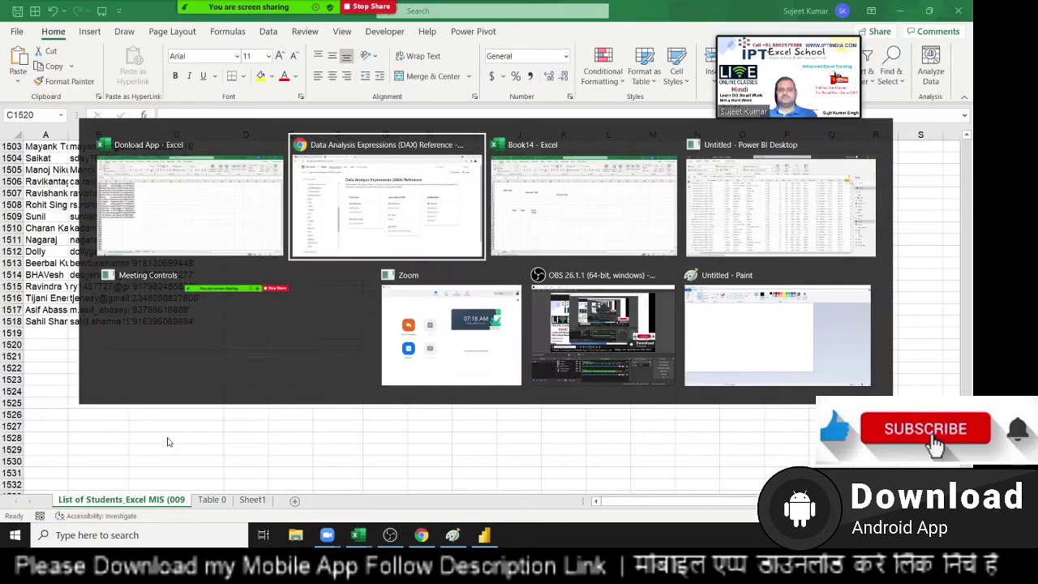
key(alt+Tab)
key(alt+Tab)
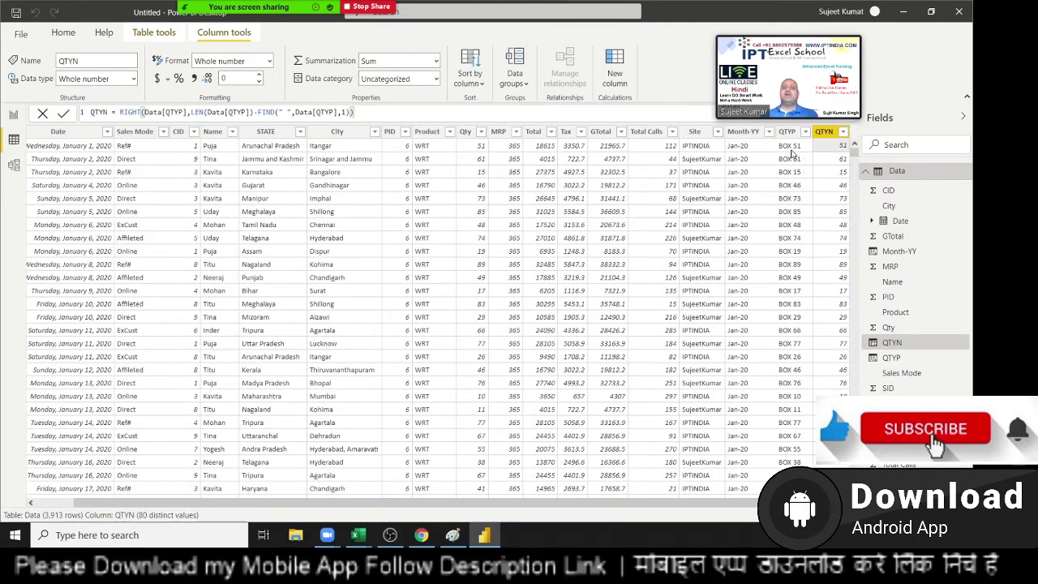
Check the QTYP column's FORMAT formula and add a new calculated column to the Data table
click(792, 154)
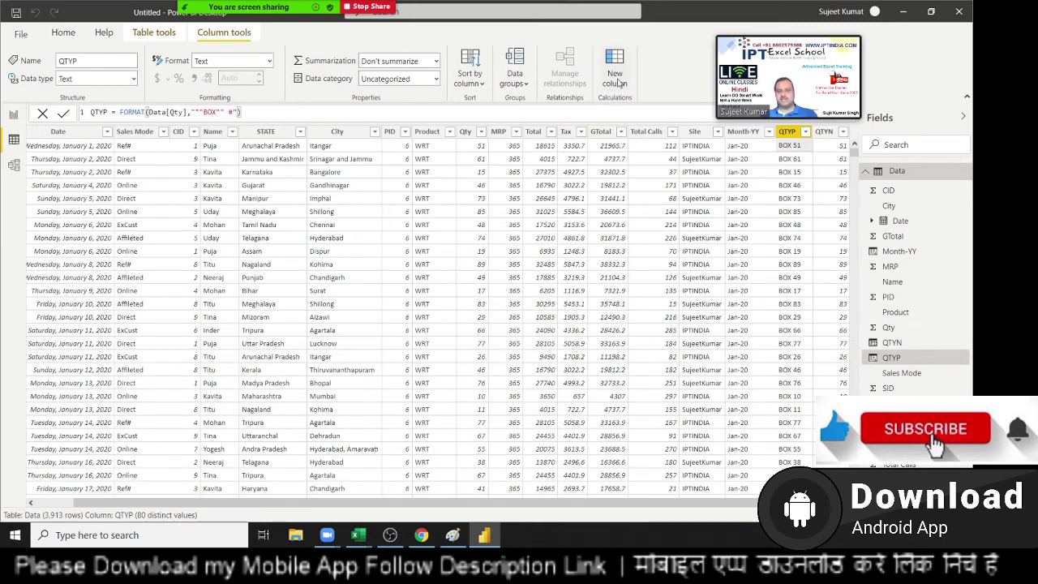
click(622, 79)
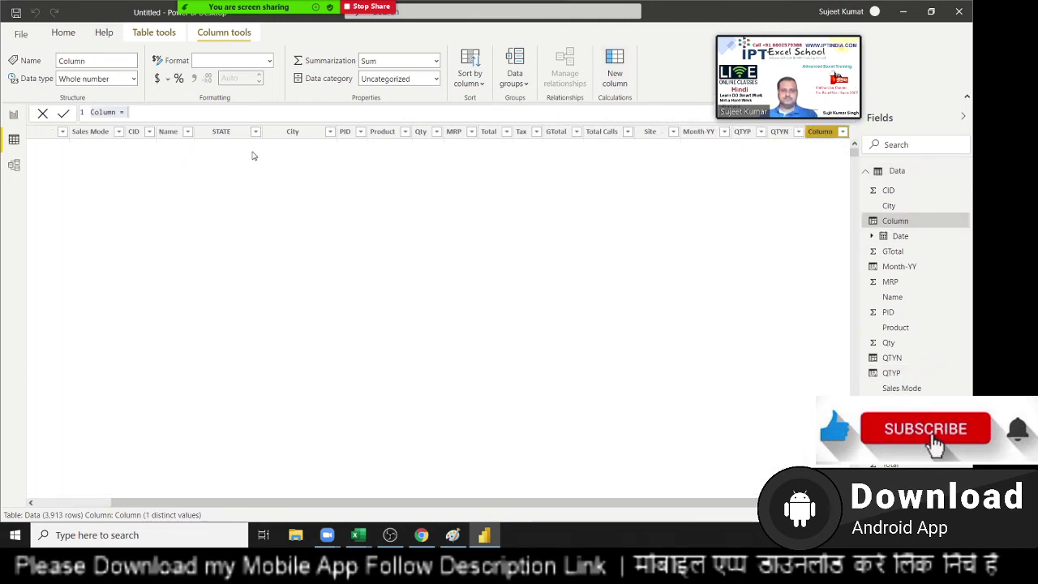
Define QtyW = SUBSTITUTE(Data[QTYP]," ","-") so values read like BOX-51
double_click(111, 110)
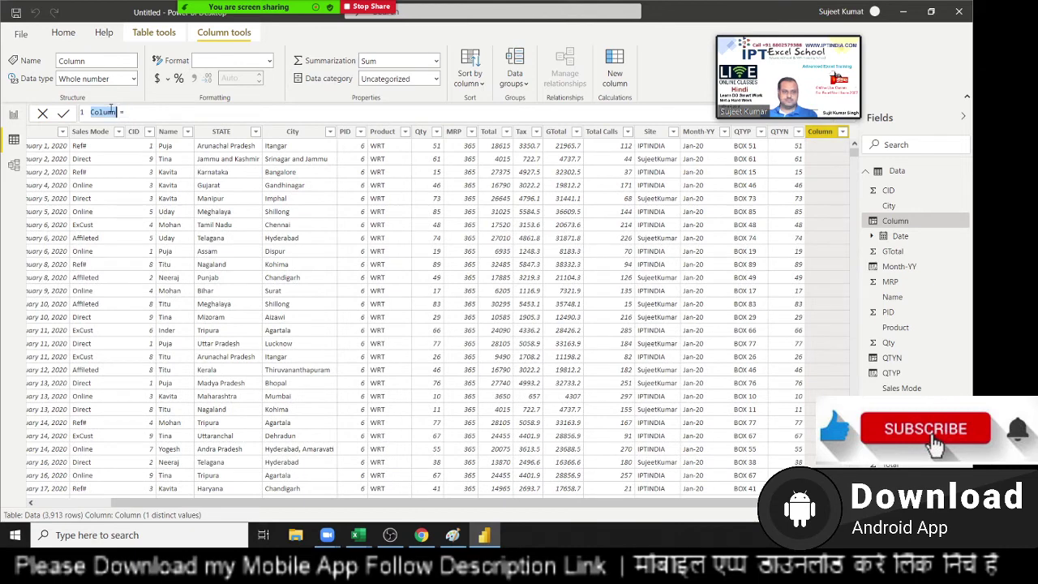
text(Qty)
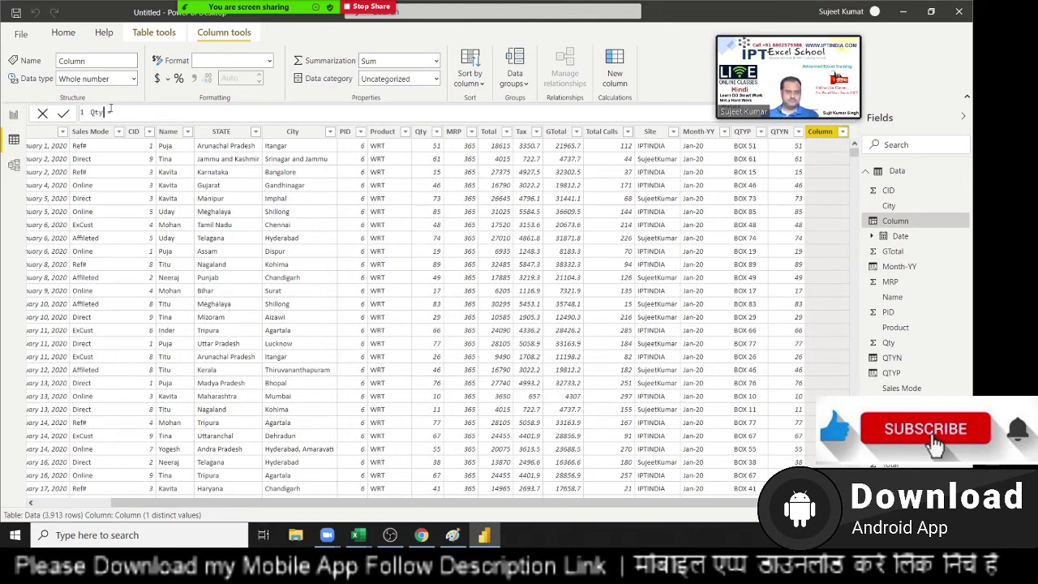
text(W = )
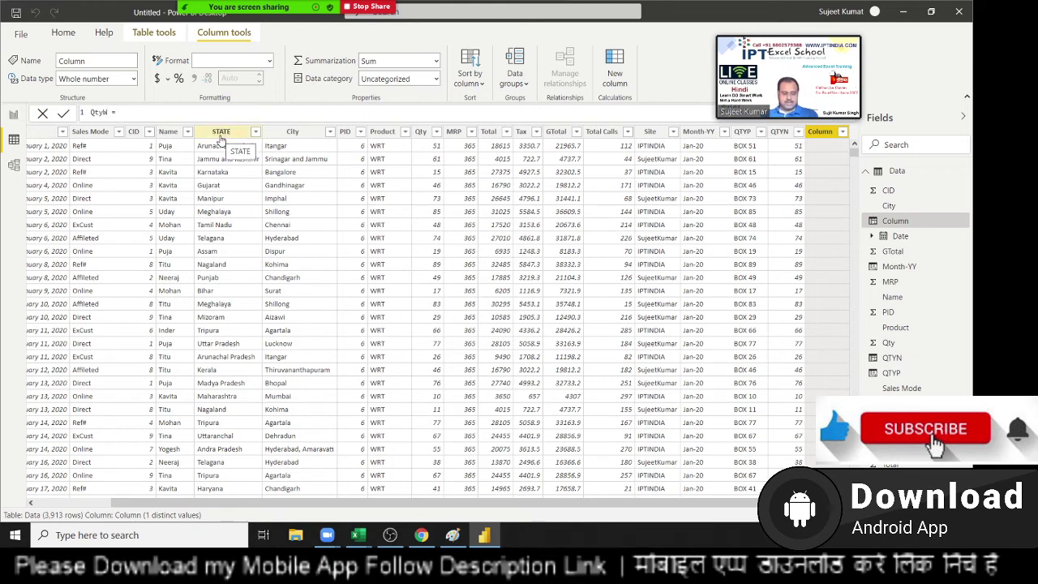
text(sub)
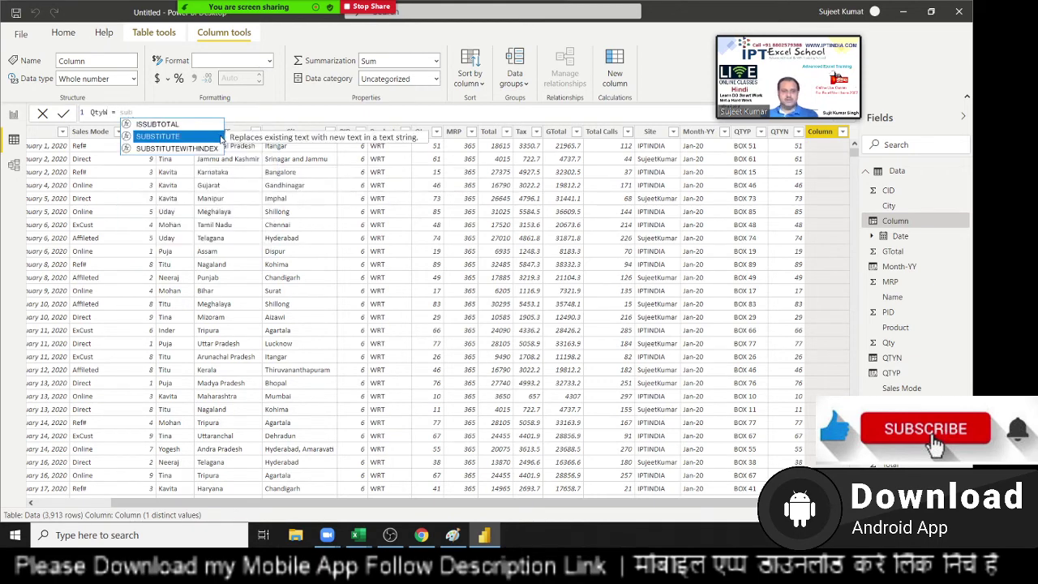
key(Tab)
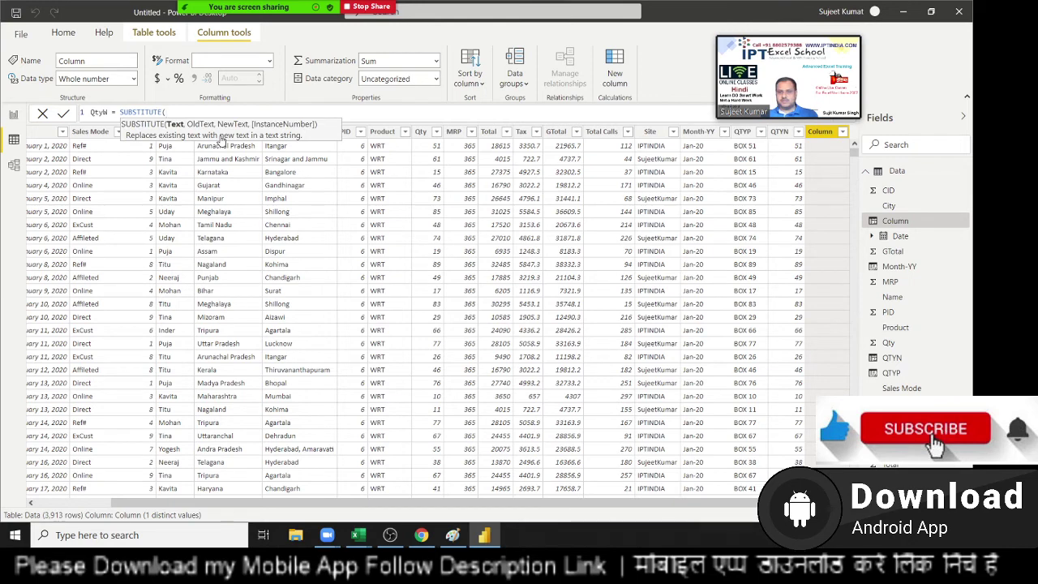
text(q)
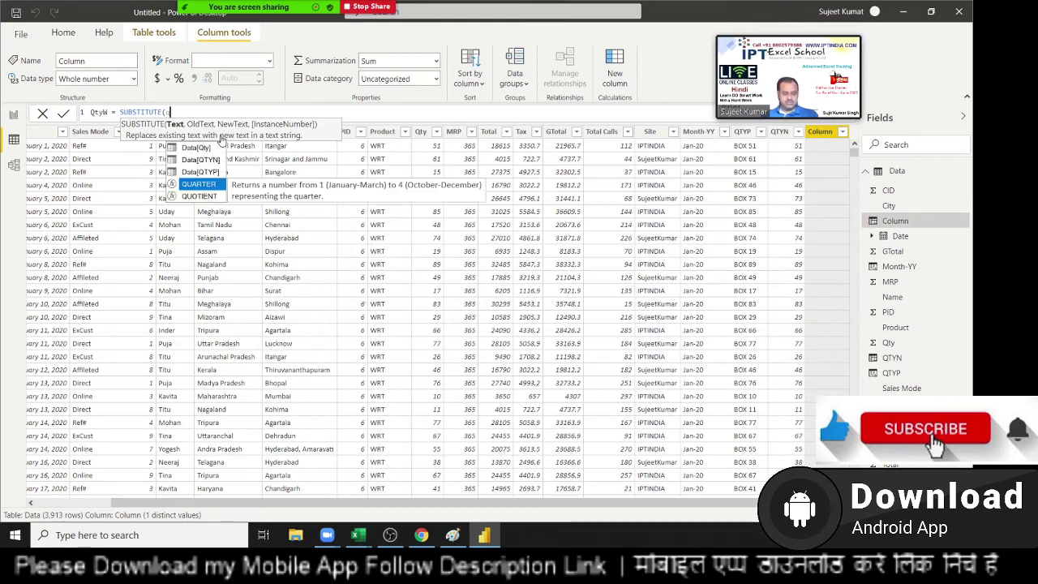
text(ty)
key(Down)
key(Down)
key(Tab)
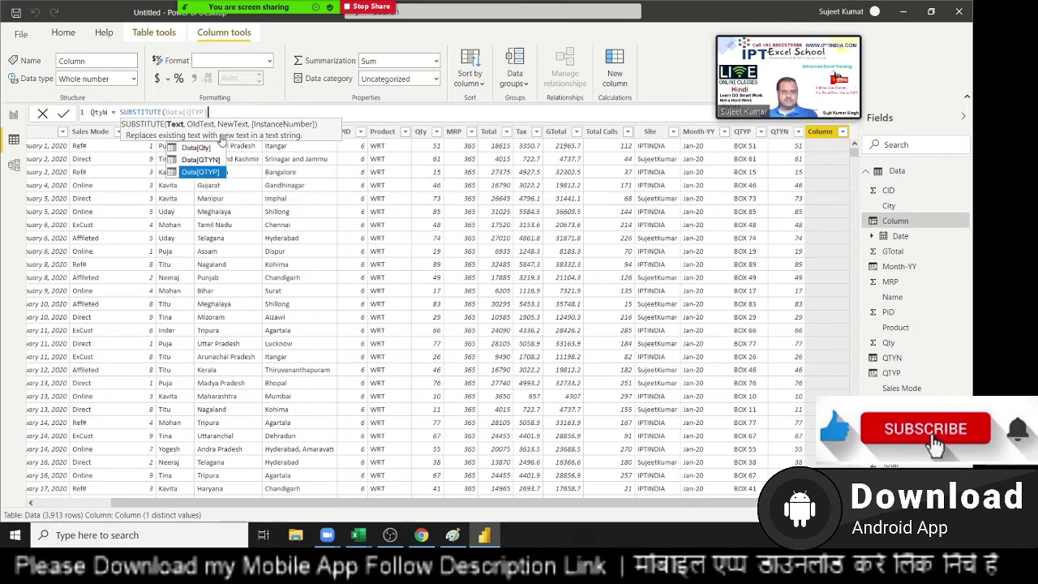
text(,)
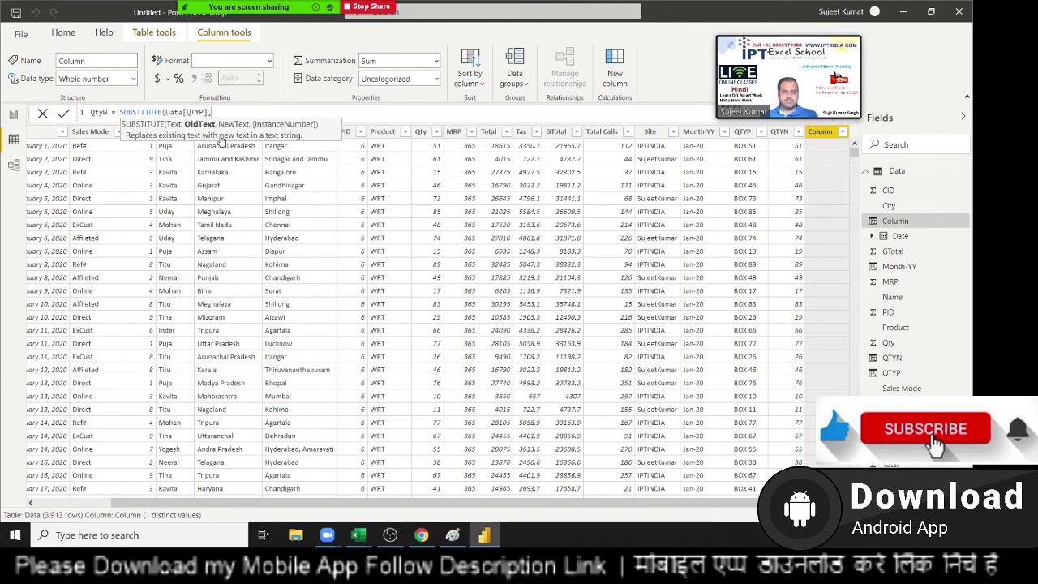
text(" ")
text(,"")
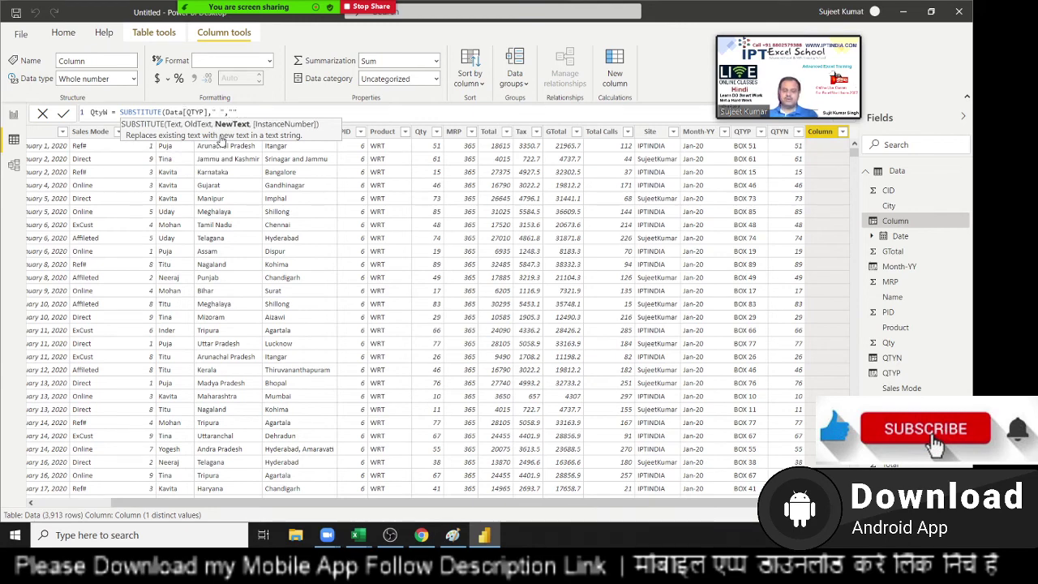
text())
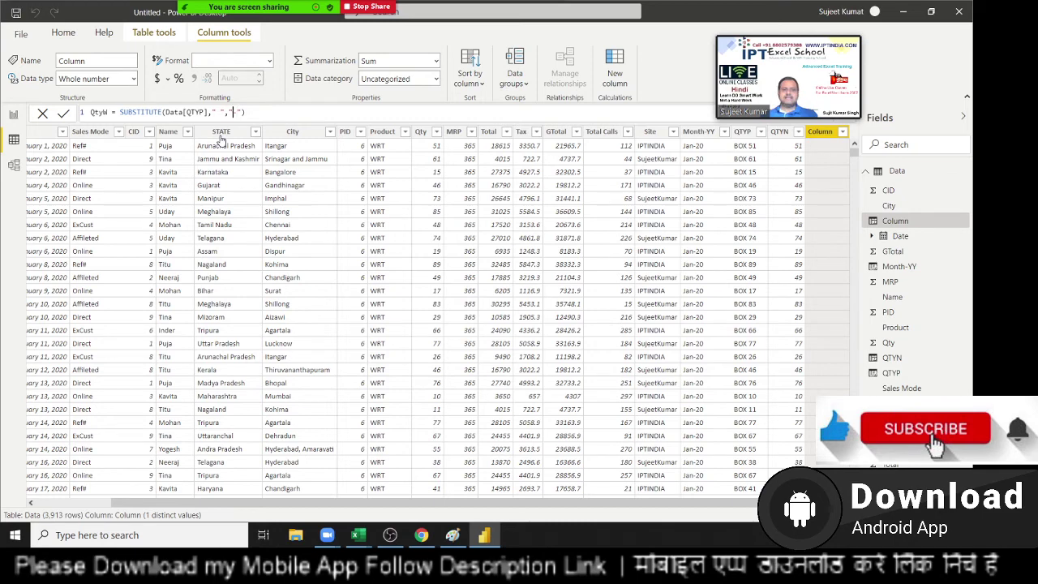
key(Left)
key(Left)
key(Left)
key(Right)
key(Right)
key(Right)
key(Right)
key(Right)
key(Right)
key(Right)
key(Right)
key(Right)
key(Right)
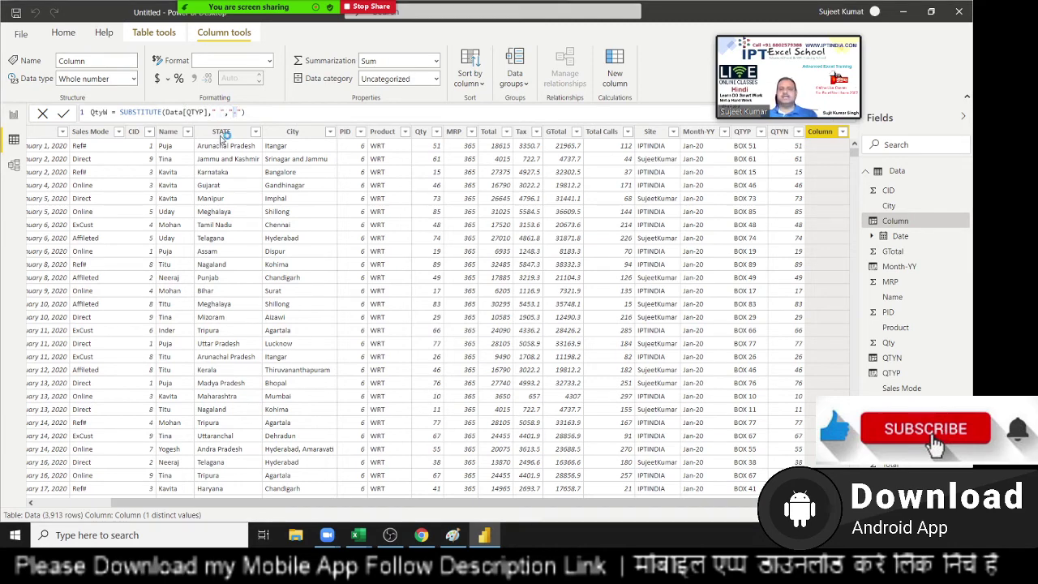
key(Return)
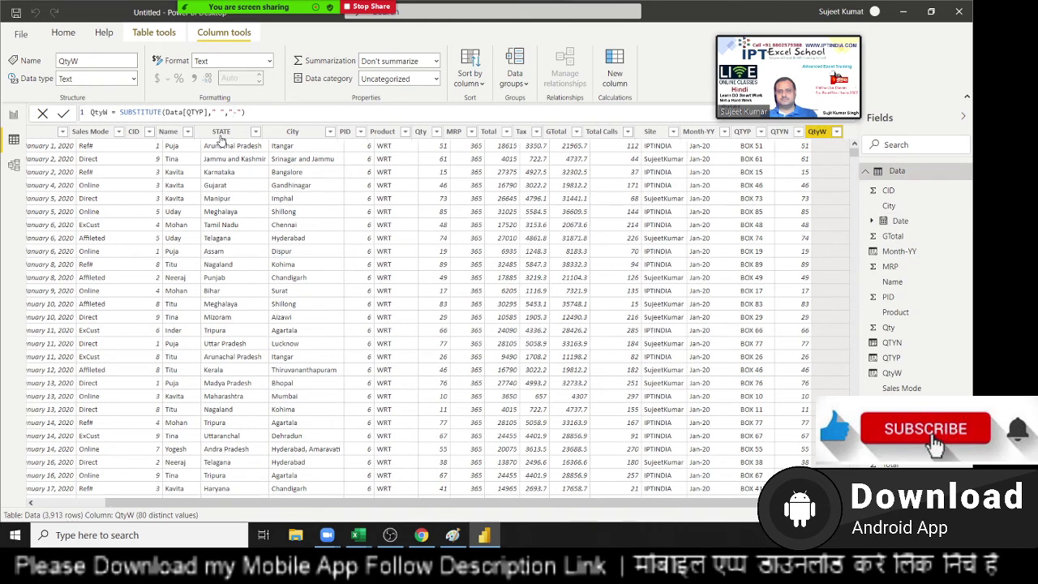
key(Return)
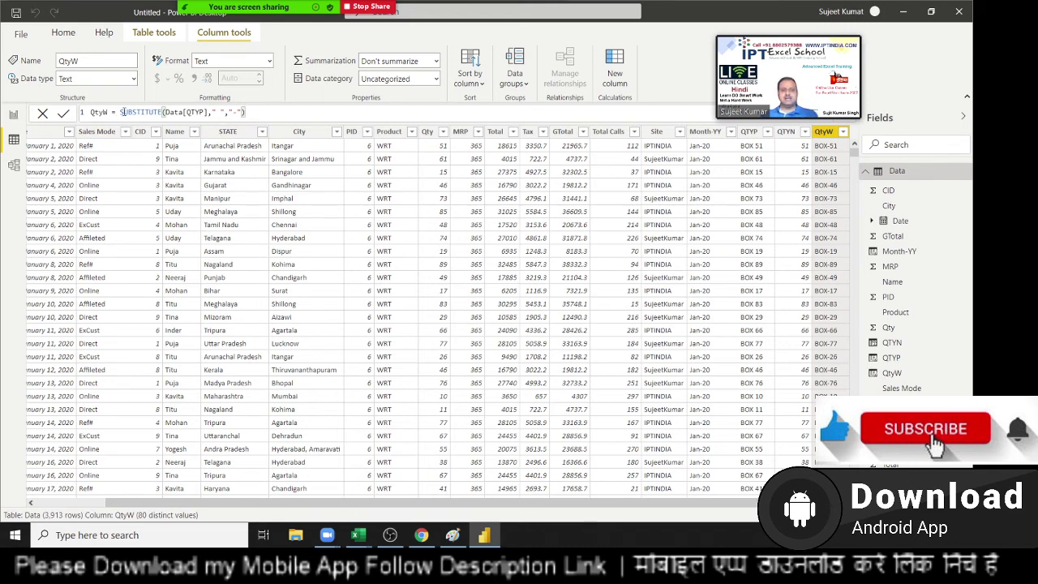
Rewrite the QtyW formula as REPLACE(Data[QTYP],4,1,"") to drop the space, giving values like BOX51
drag(120, 112, 272, 112)
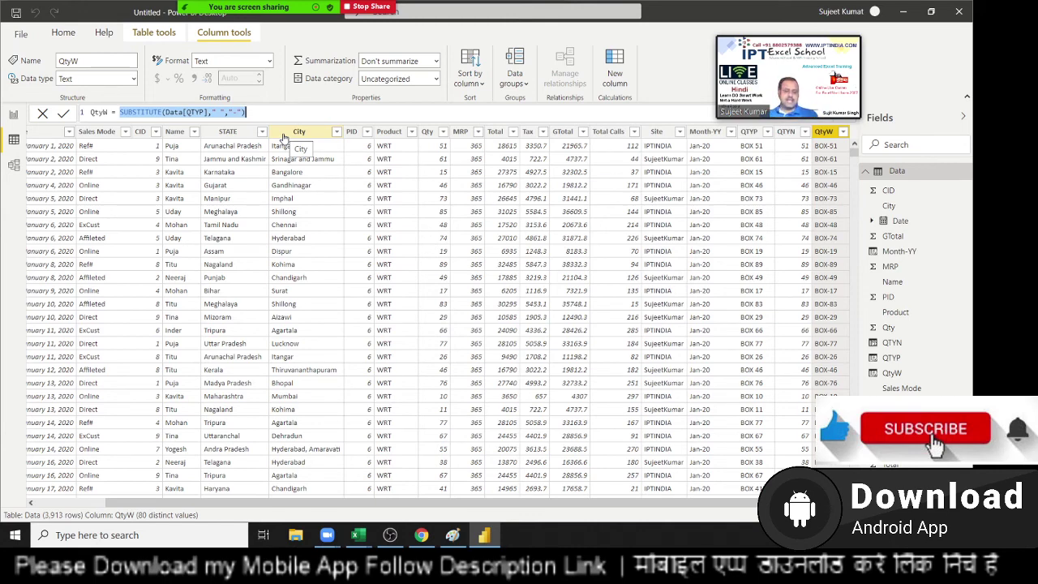
text(repl)
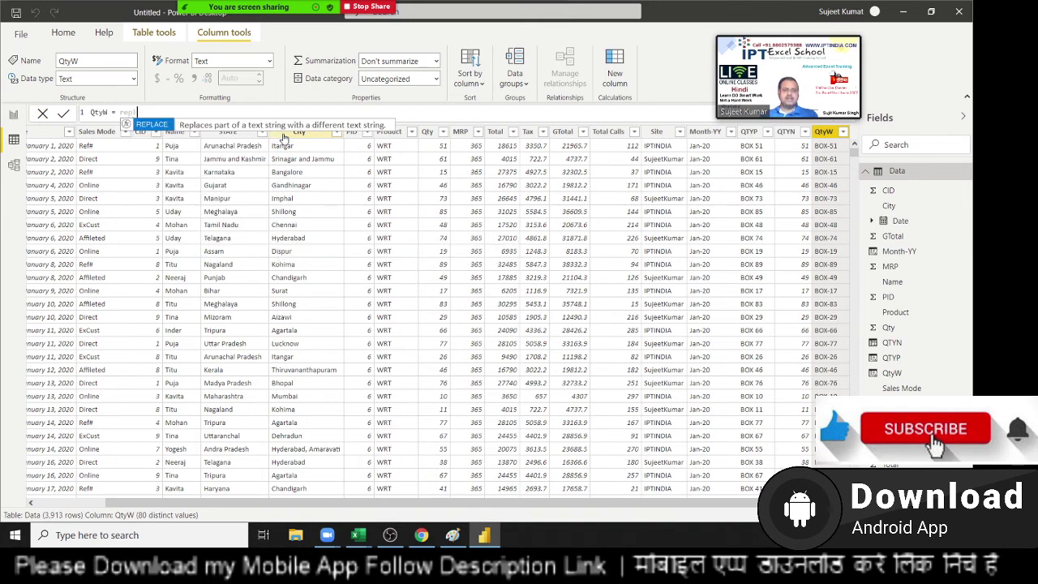
key(Tab)
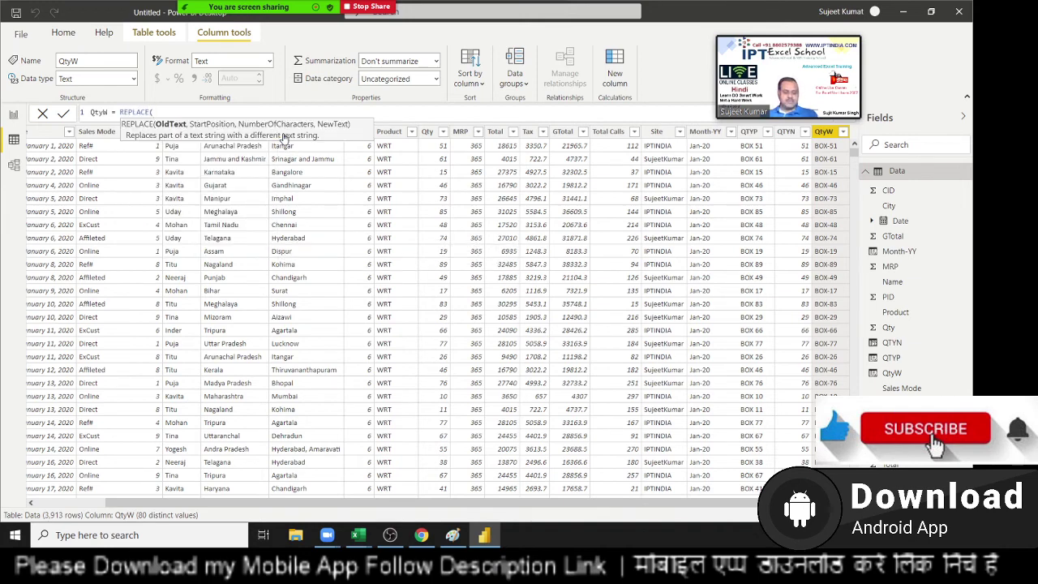
text(q)
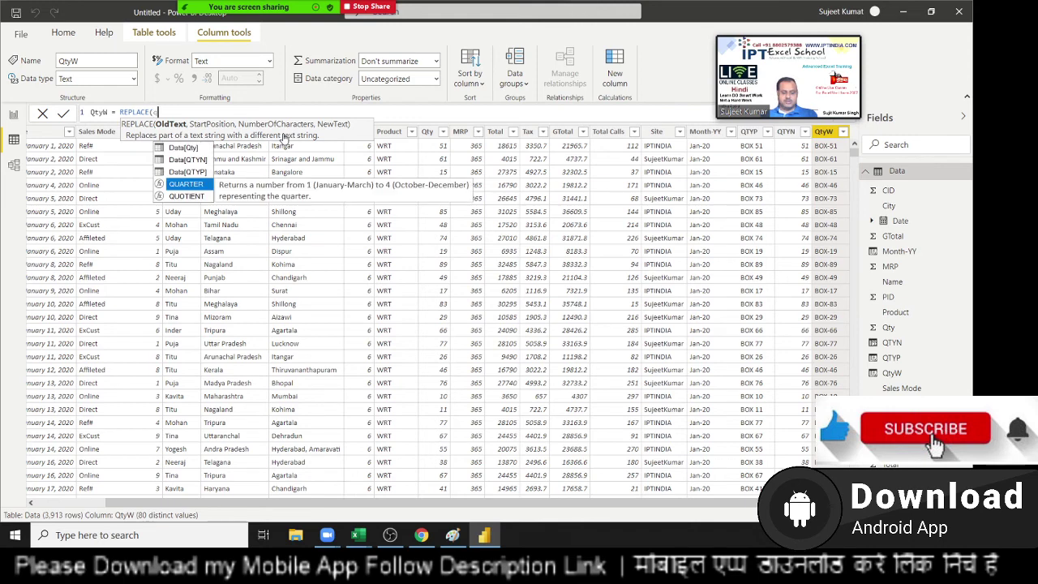
text(ty)
key(Down)
key(Down)
key(Tab)
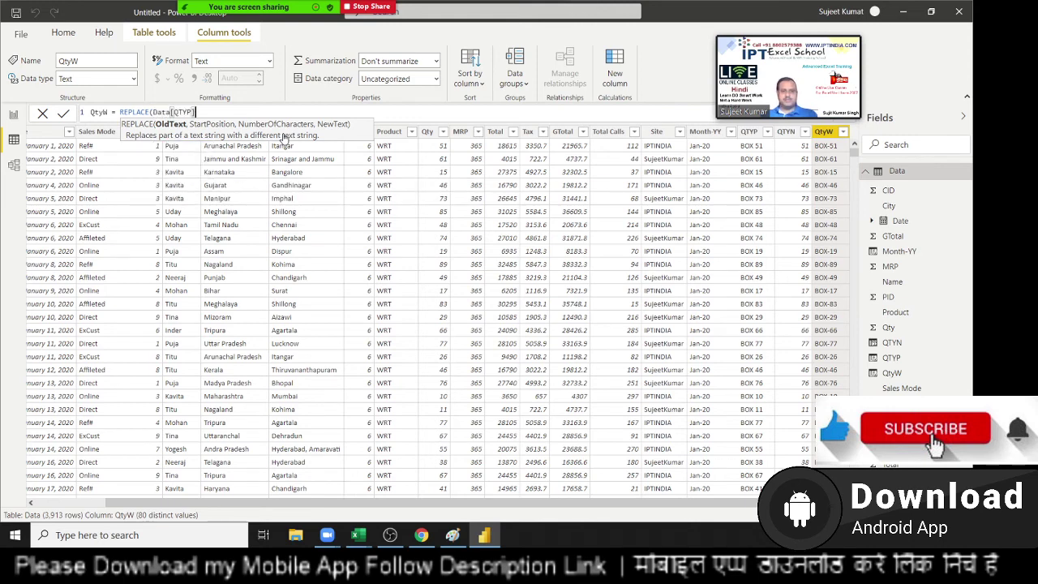
text(,)
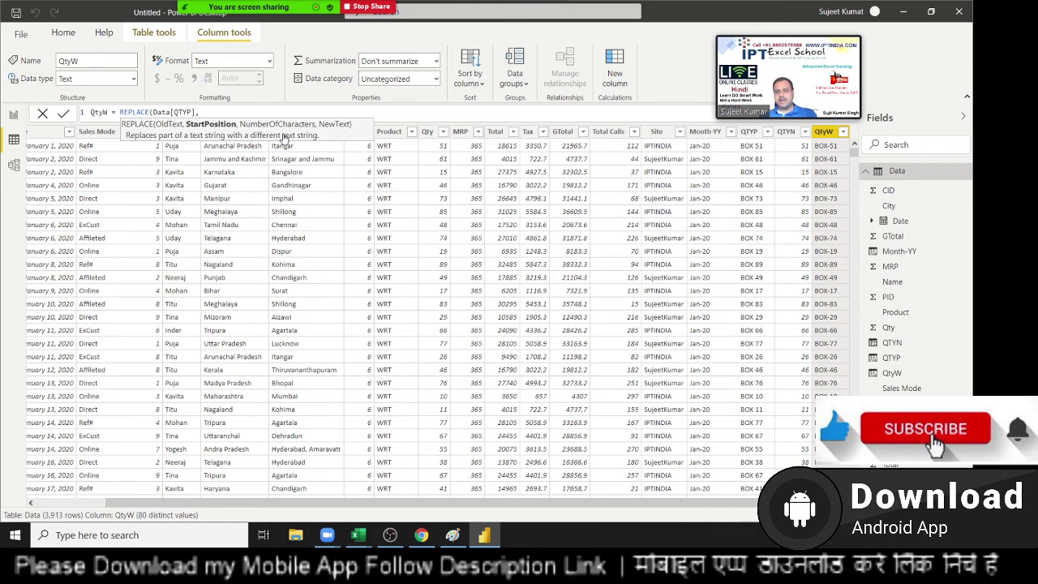
text(4,)
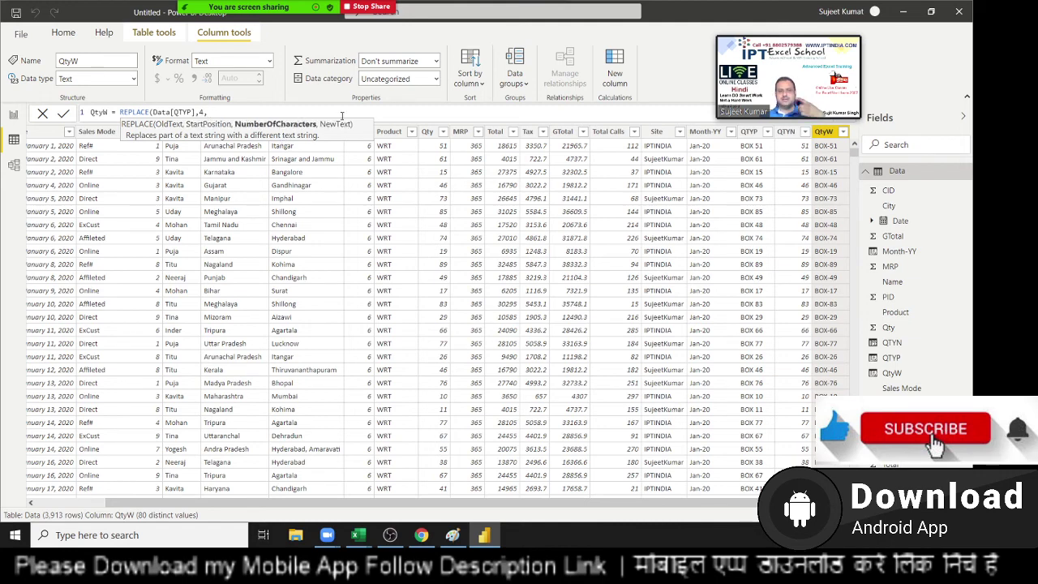
text(1,)
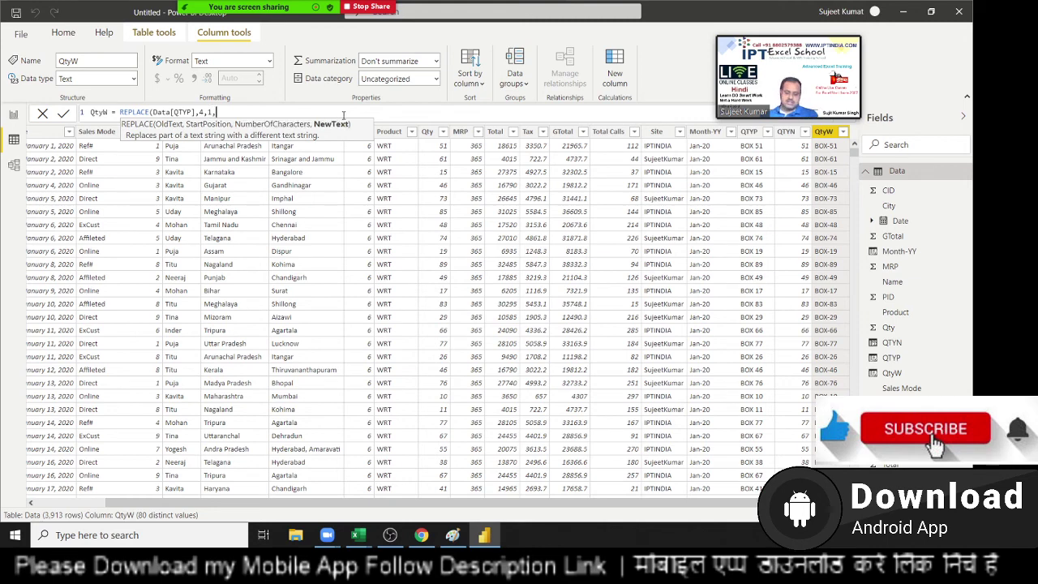
text(""))
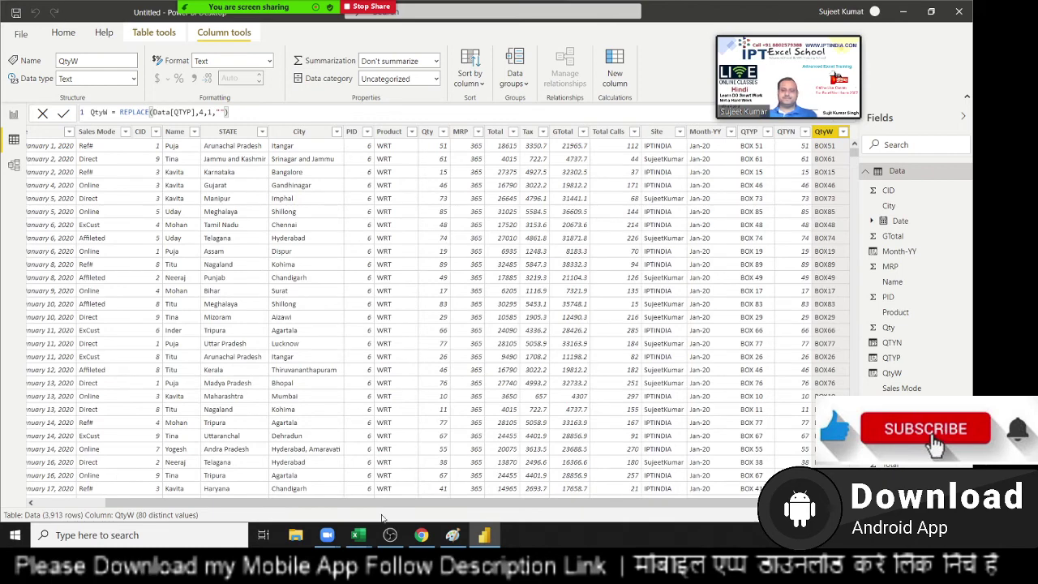
Browse the DAX Reference Text functions list from COMBINEVALUES through TRIM, including REPLACE
click(421, 535)
scroll(138, 417, down, 1)
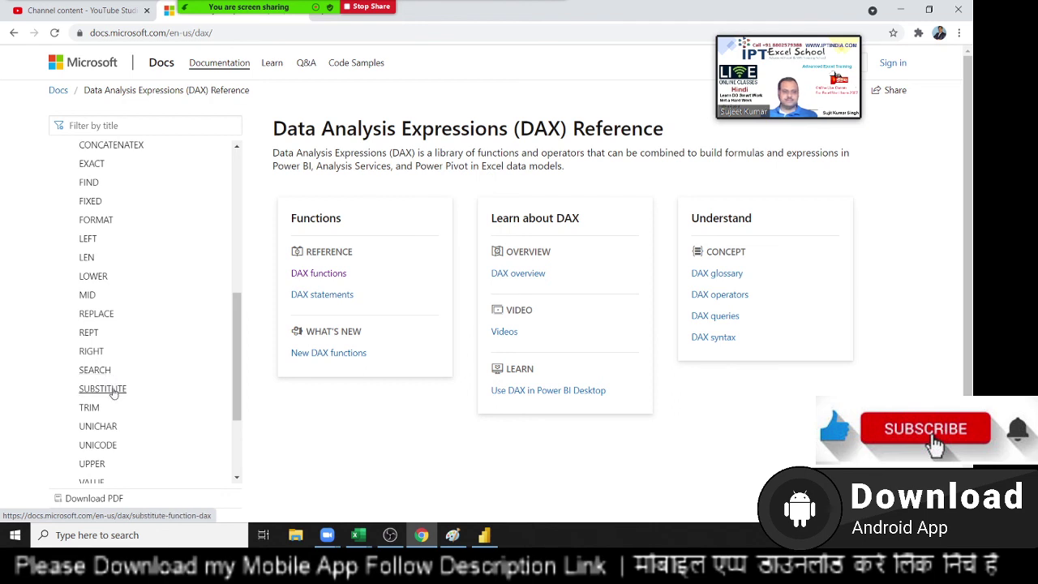
scroll(112, 389, down, 1)
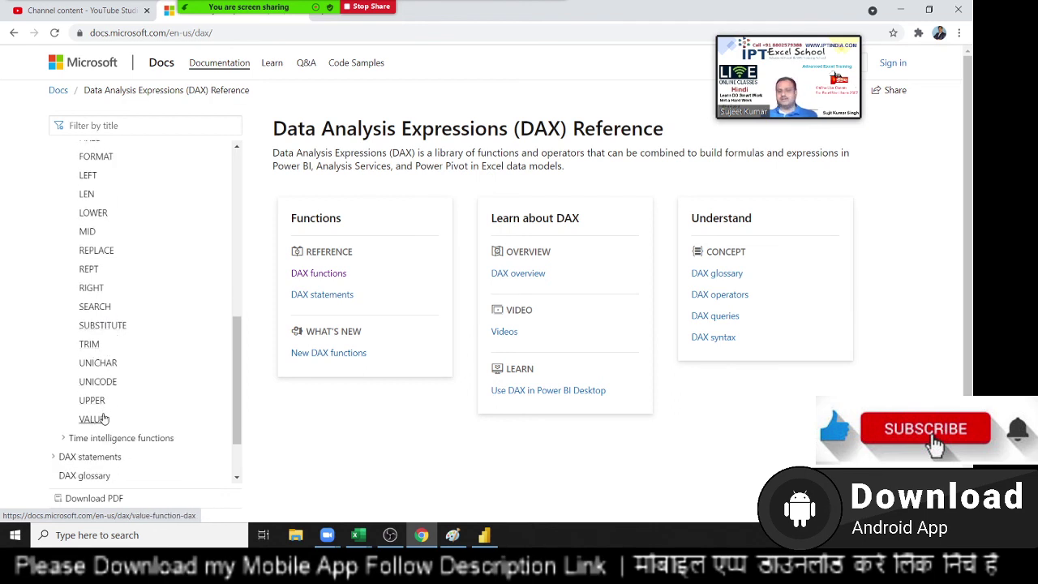
scroll(100, 390, up, 4)
scroll(99, 393, down, 2)
scroll(97, 391, down, 2)
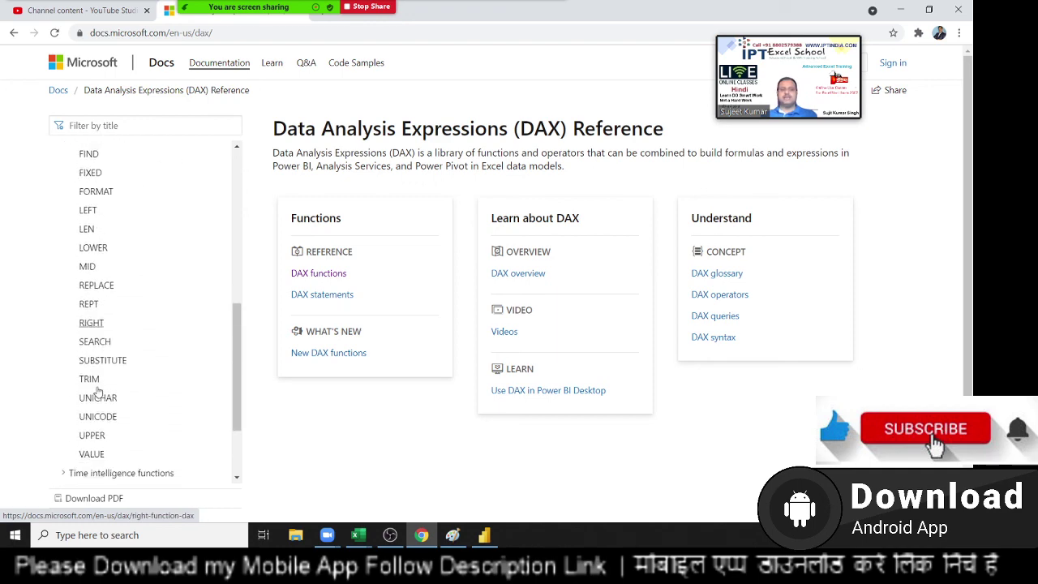
scroll(97, 392, up, 2)
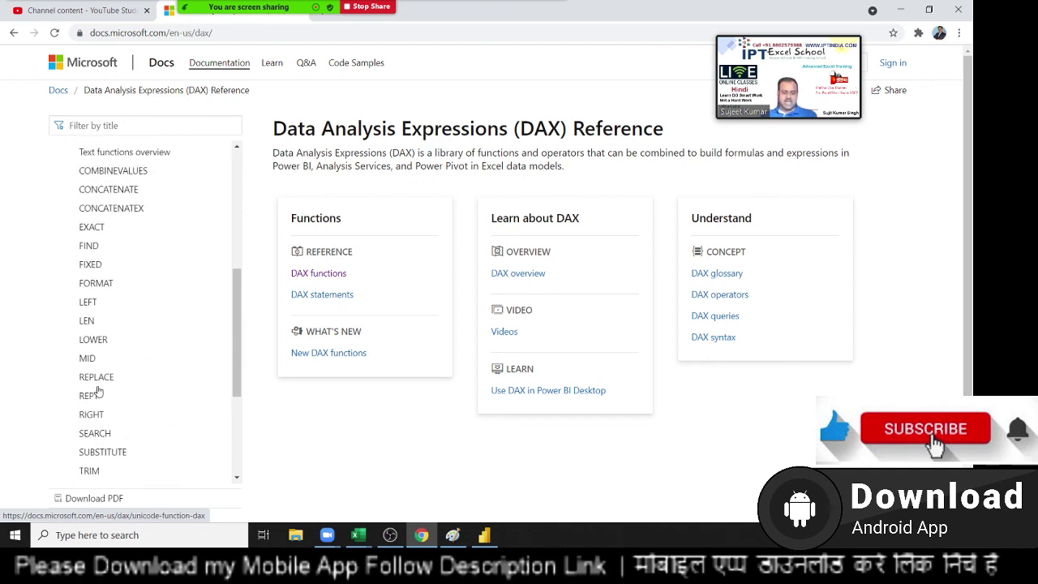
Minimize Chrome with Win+D to show the Windows desktop
key(super+d)
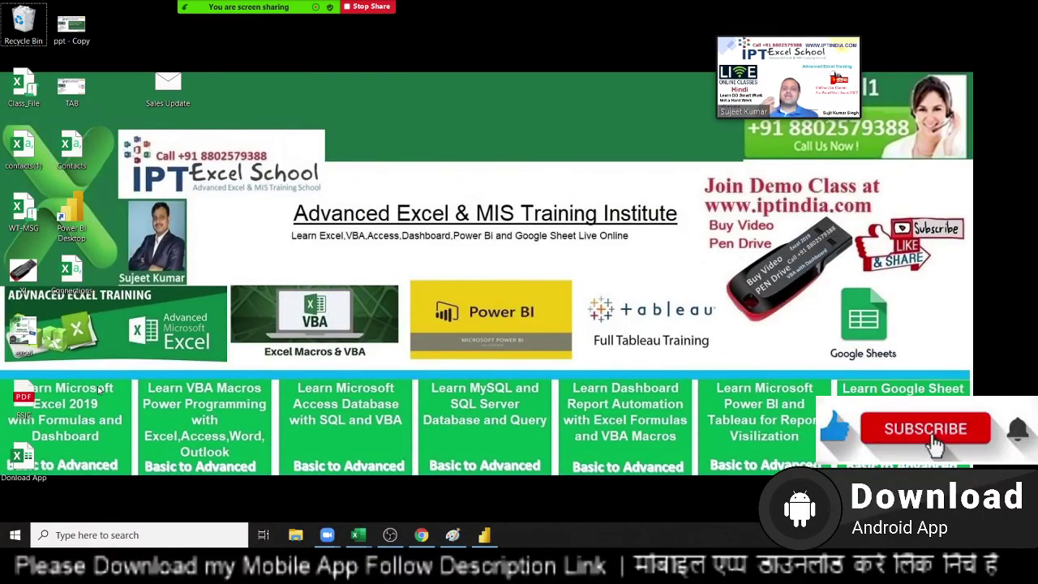